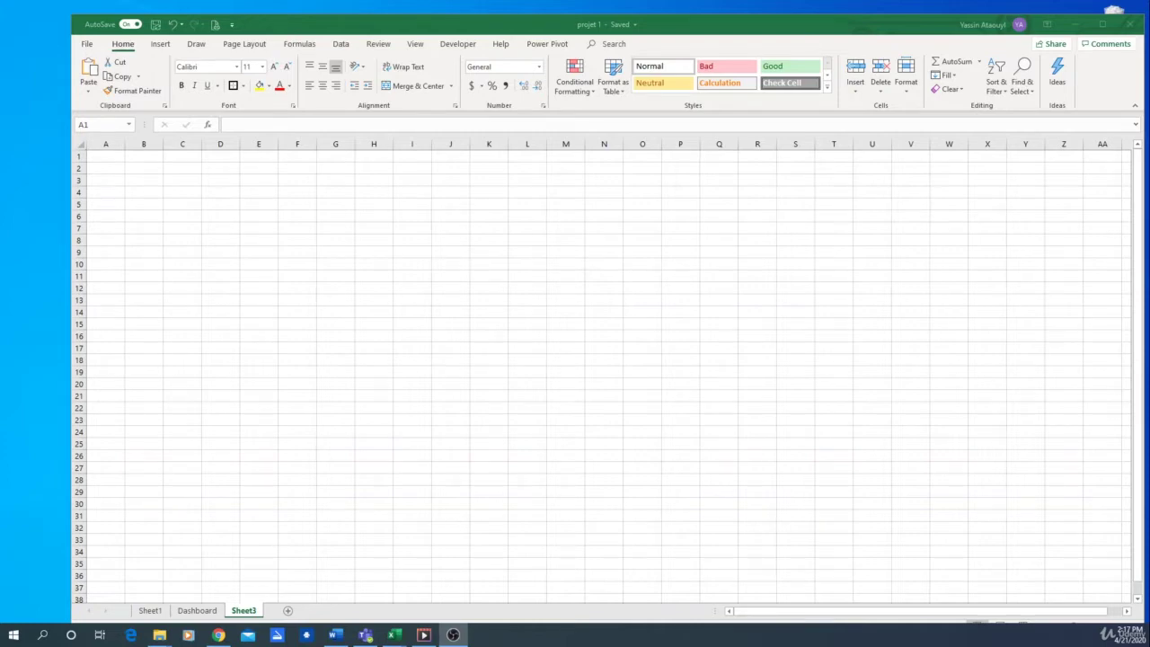
Look over the source data table and its calculation columns on Sheet1.
{"action": "key", "text": "alt+Tab"}
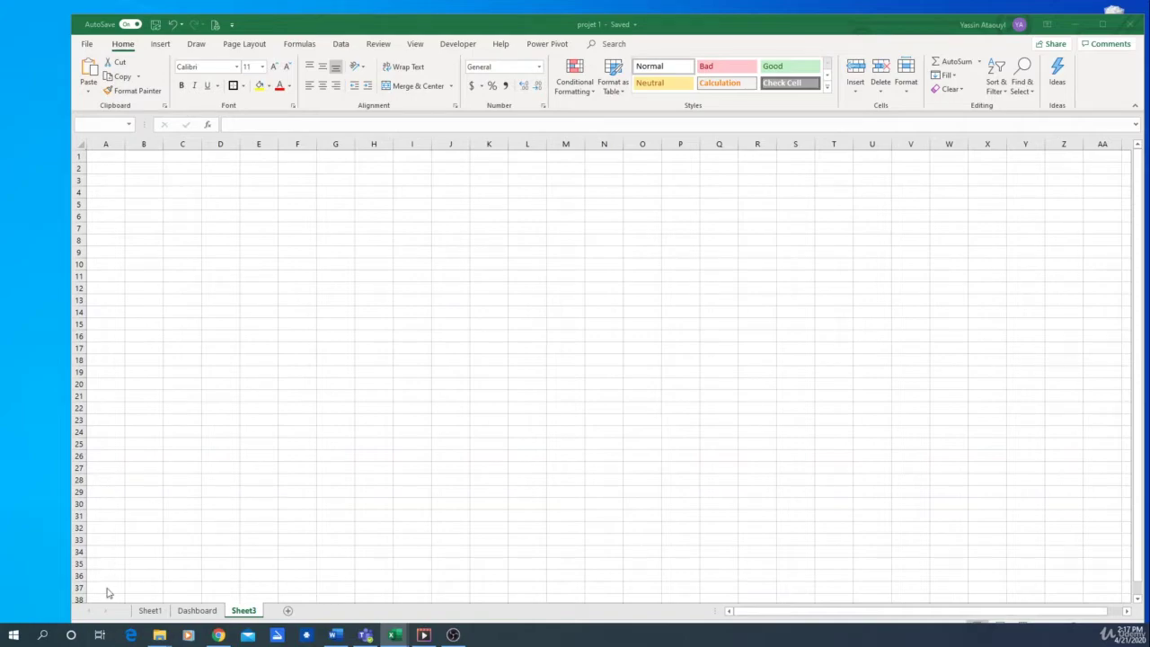
{"action": "left_click", "coordinate": [149, 611]}
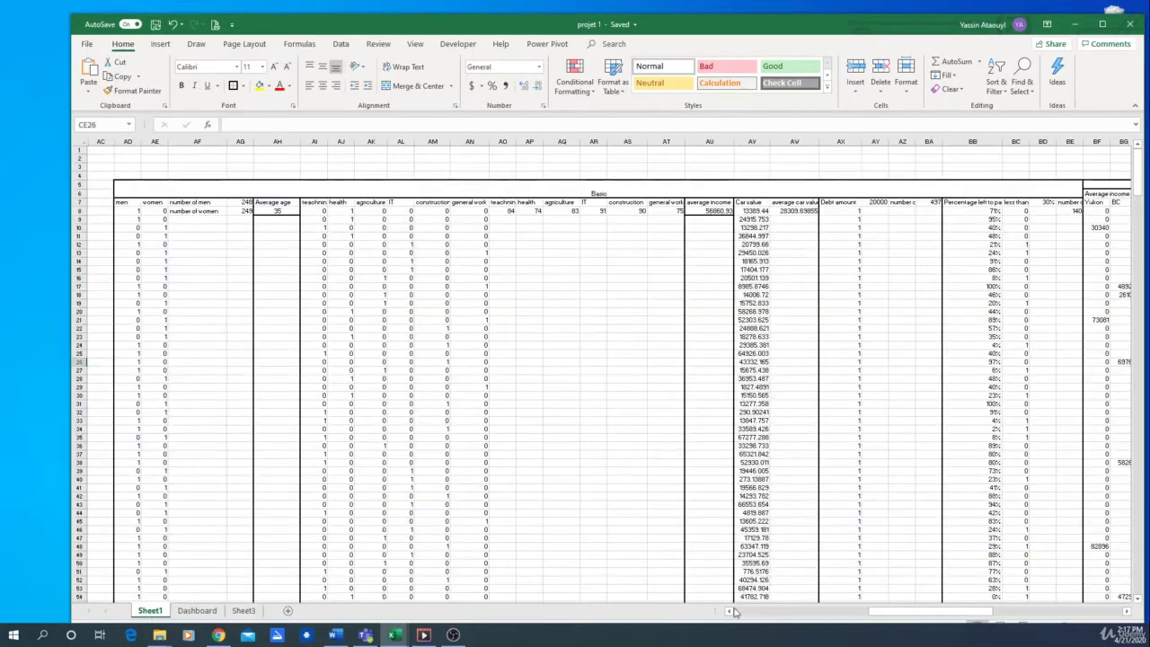
{"action": "left_click_drag", "start_coordinate": [894, 612], "coordinate": [655, 589]}
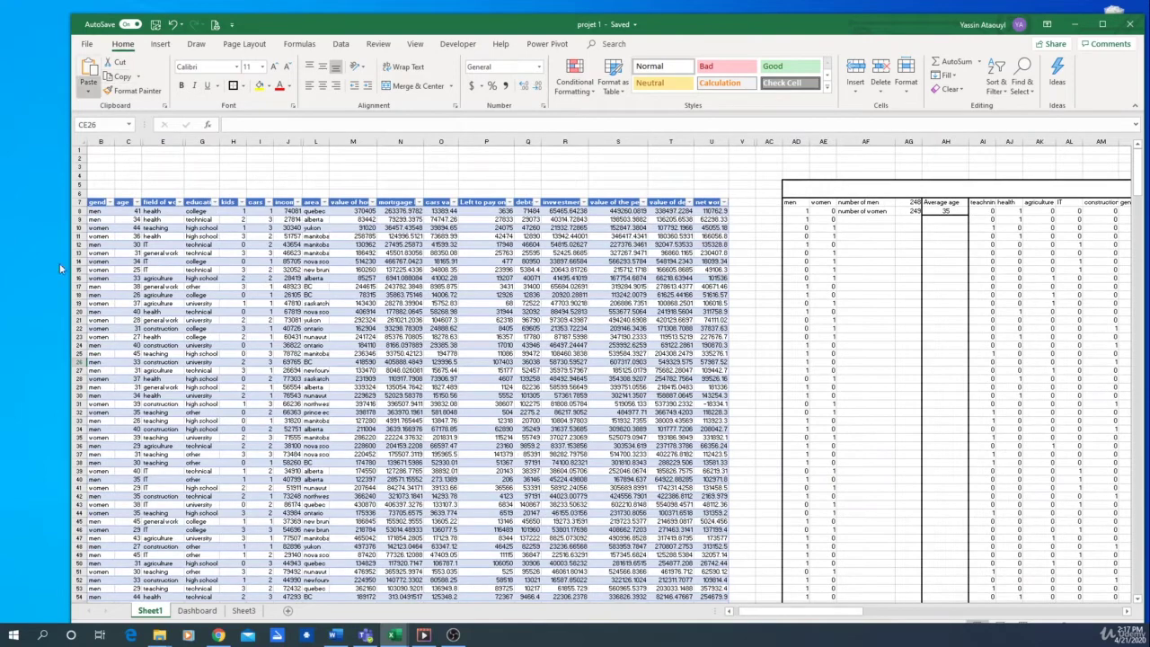
{"action": "scroll", "coordinate": [426, 347], "scroll_direction": "down", "scroll_amount": 3}
{"action": "scroll", "coordinate": [575, 503], "scroll_direction": "up", "scroll_amount": 3}
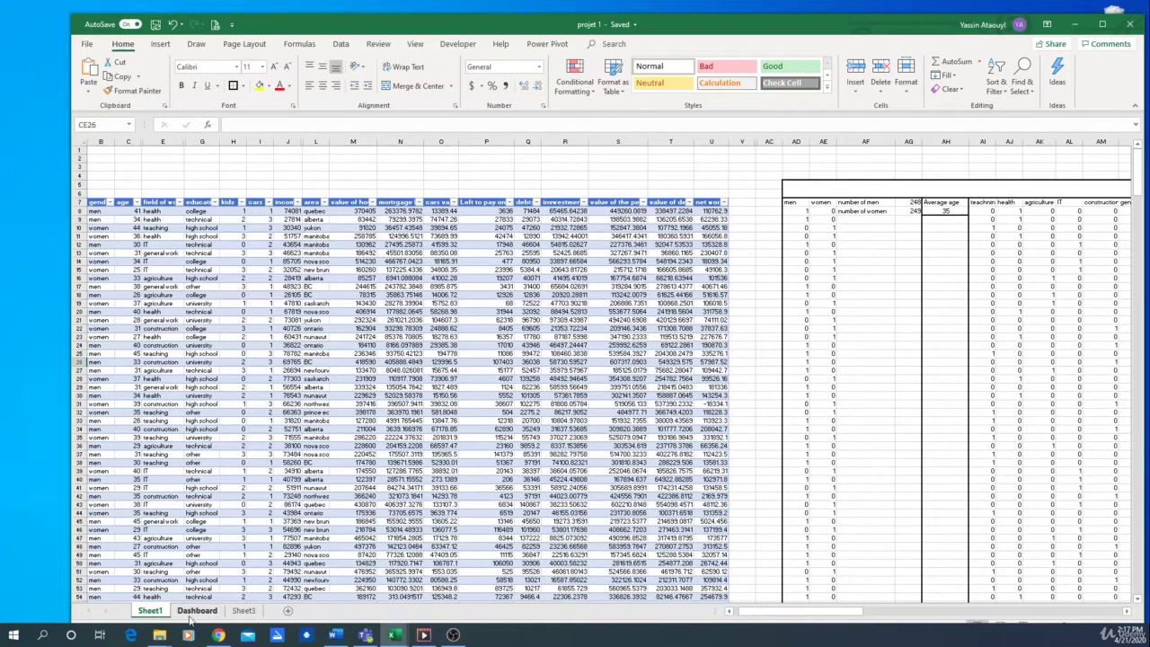
Go to the Dashboard sheet and clear the copy outline around the Basic section.
{"action": "left_click", "coordinate": [243, 611]}
{"action": "left_click", "coordinate": [199, 615]}
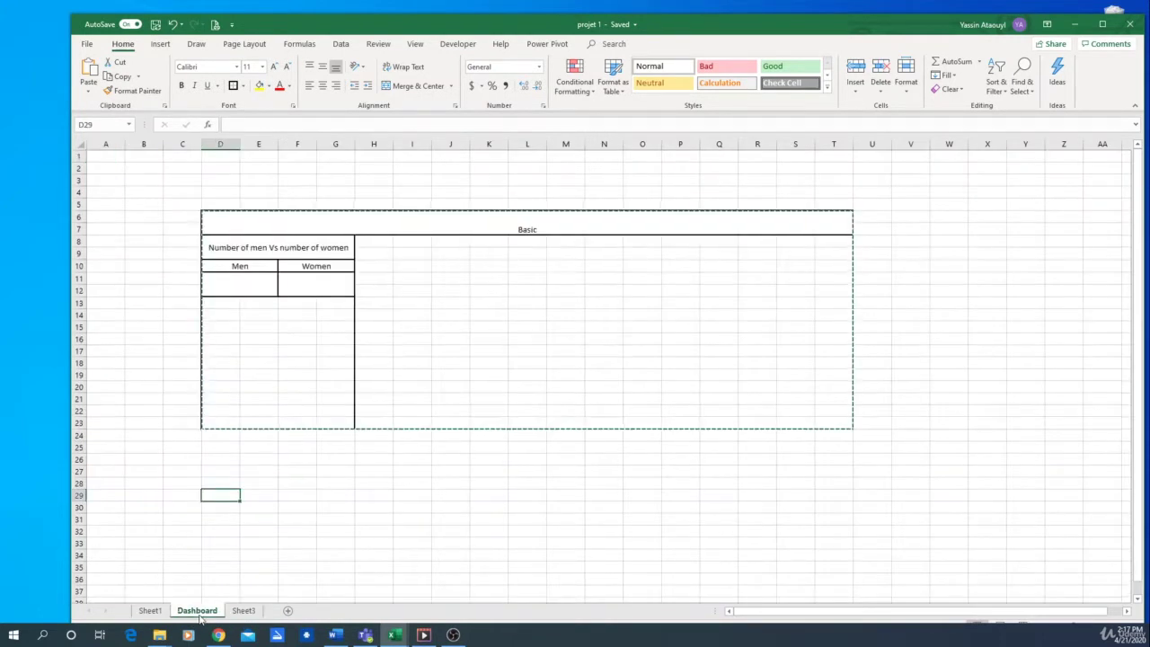
{"action": "double_click", "coordinate": [550, 338]}
{"action": "left_click", "coordinate": [492, 374]}
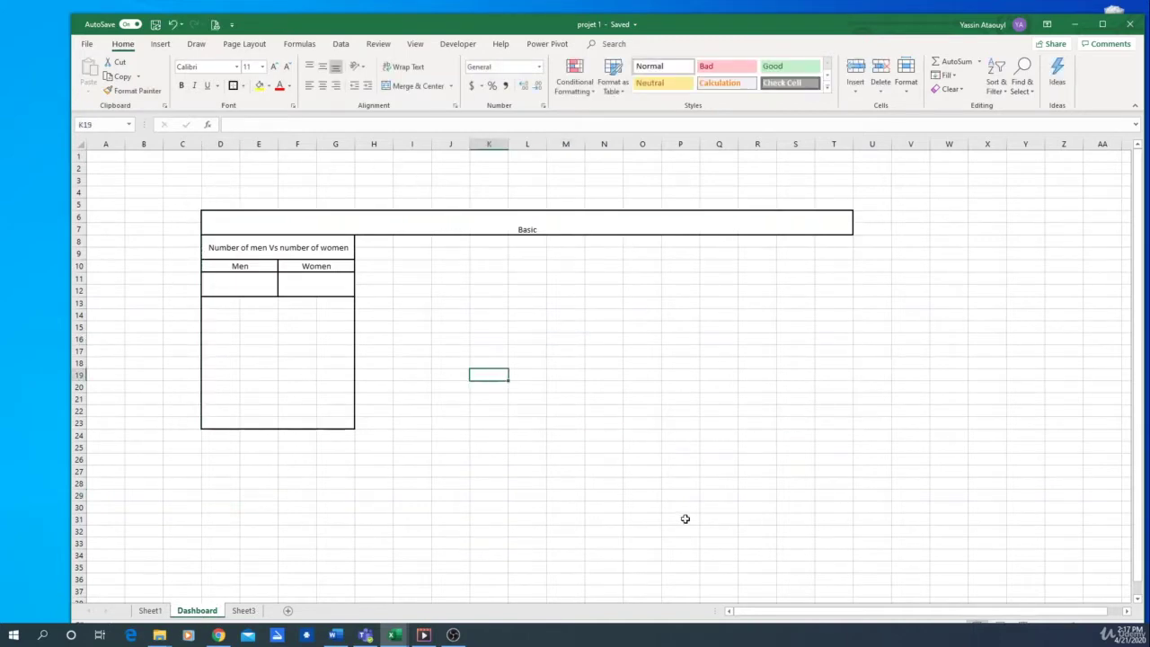
{"action": "left_click", "coordinate": [500, 243]}
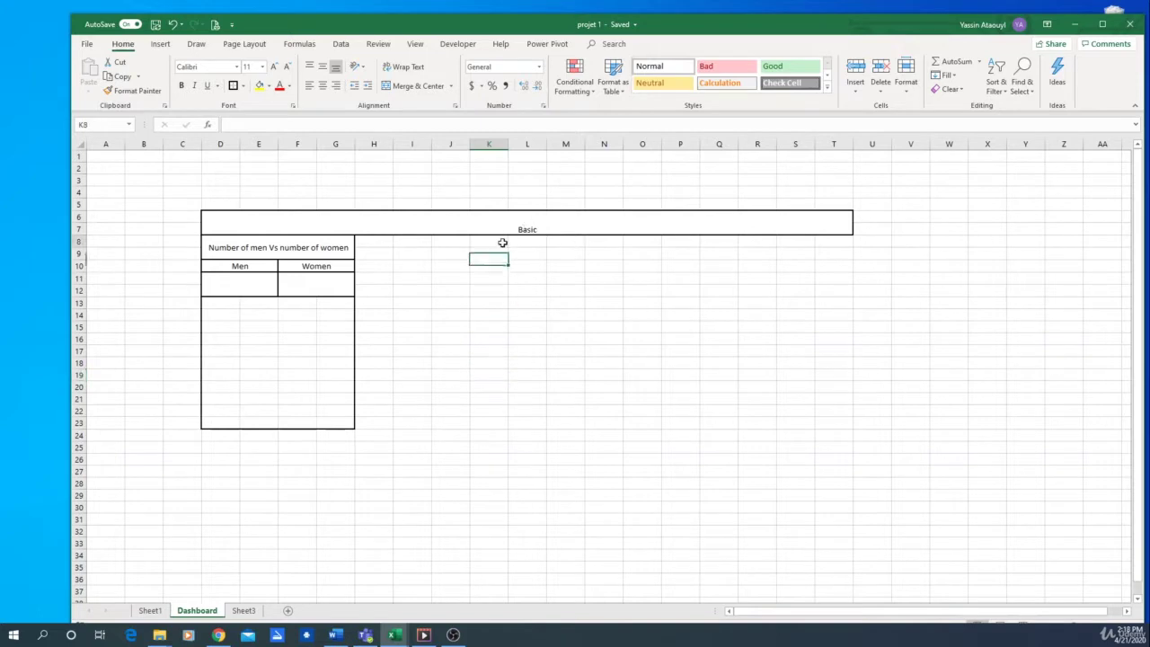
{"action": "key", "text": "Right"}
{"action": "key", "text": "Right"}
{"action": "key", "text": "Right"}
{"action": "key", "text": "Right"}
{"action": "key", "text": "Right"}
{"action": "key", "text": "Right"}
{"action": "key", "text": "Right"}
{"action": "key", "text": "Right"}
{"action": "key", "text": "Right"}
{"action": "key", "text": "Right"}
{"action": "key", "text": "Right"}
{"action": "key", "text": "Right"}
{"action": "key", "text": "Right"}
{"action": "key", "text": "Right"}
{"action": "key", "text": "Right"}
{"action": "key", "text": "Right"}
{"action": "key", "text": "Right"}
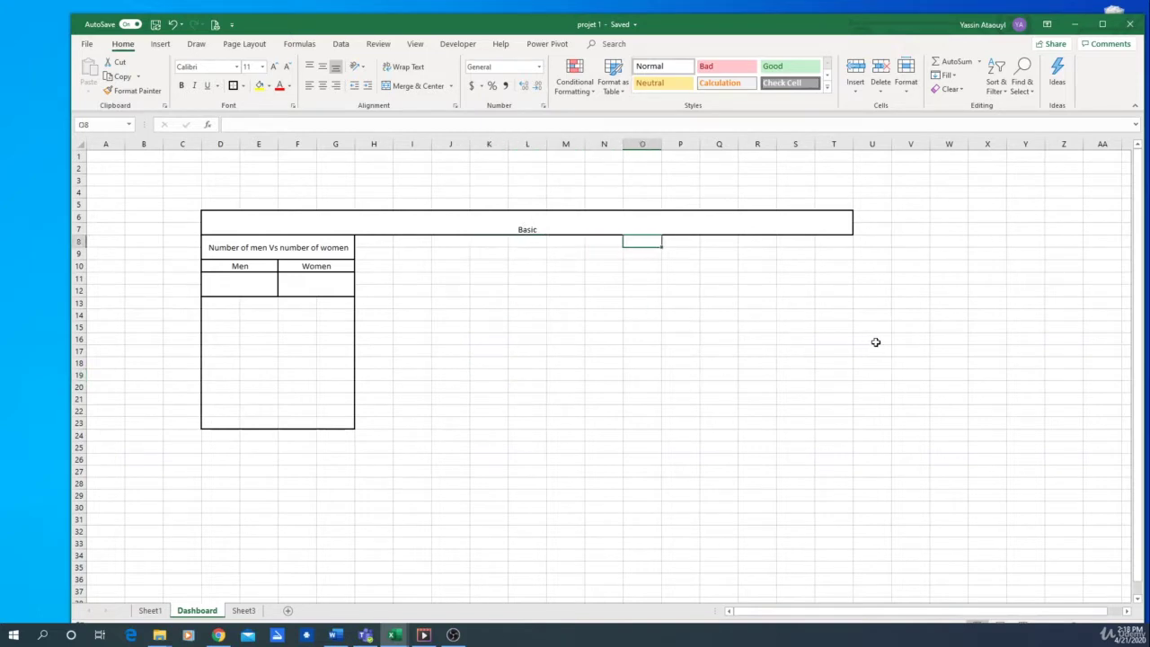
{"action": "key", "text": "Right"}
{"action": "key", "text": "Right"}
{"action": "key", "text": "Right"}
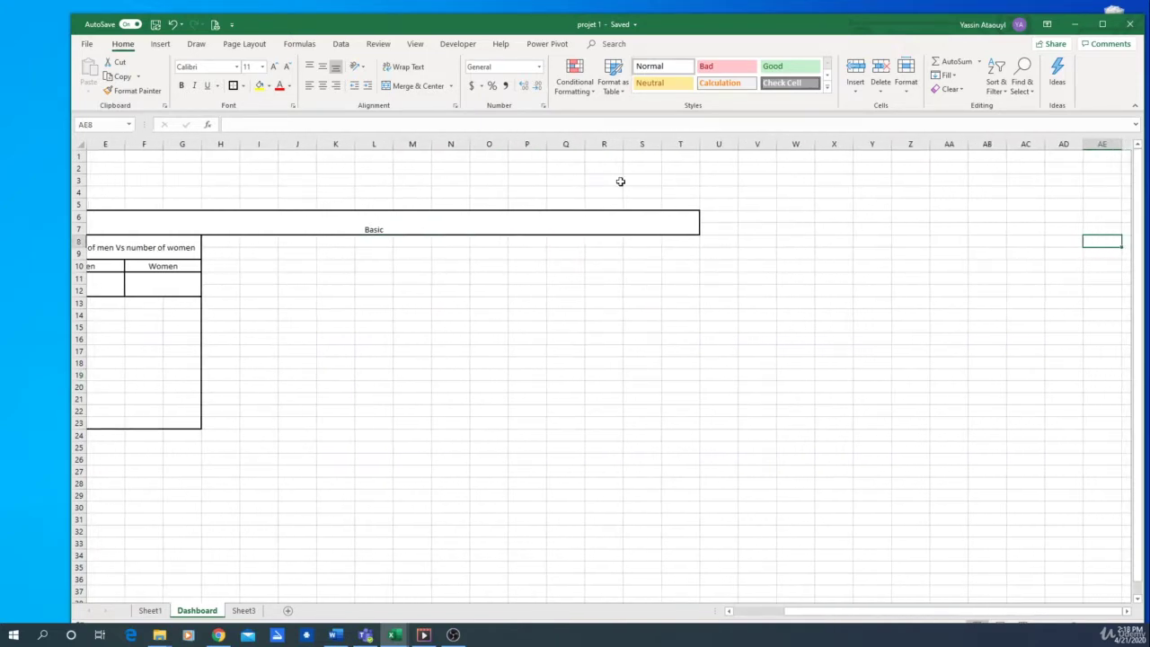
{"action": "left_click_drag", "start_coordinate": [764, 216], "coordinate": [1022, 239]}
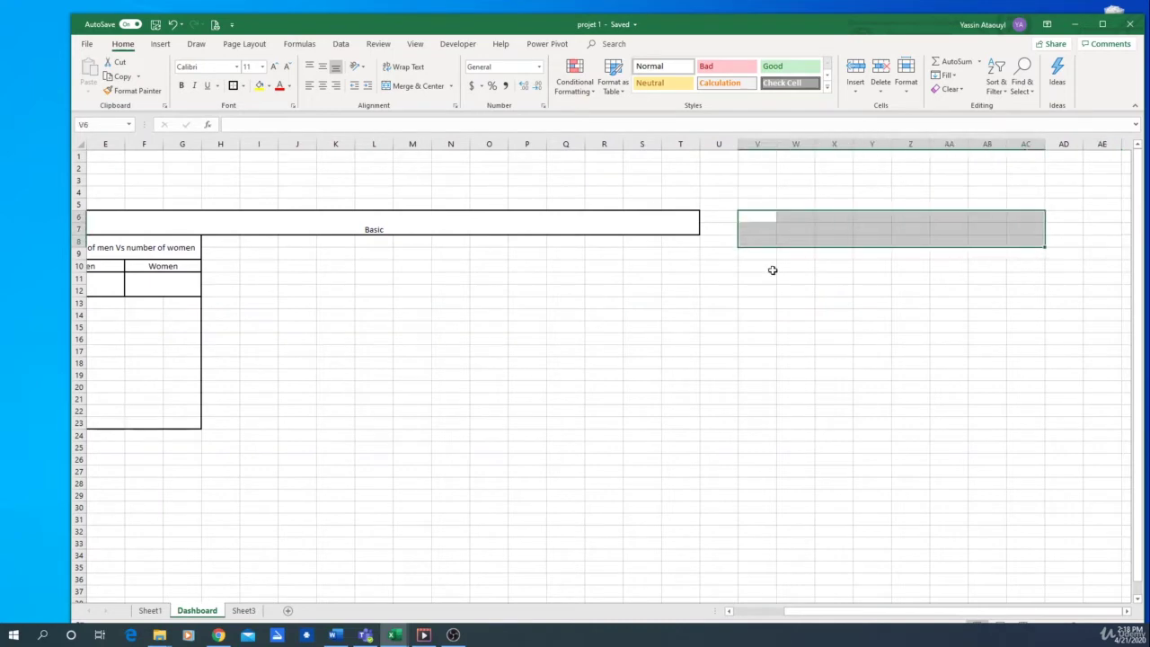
{"action": "left_click", "coordinate": [527, 314]}
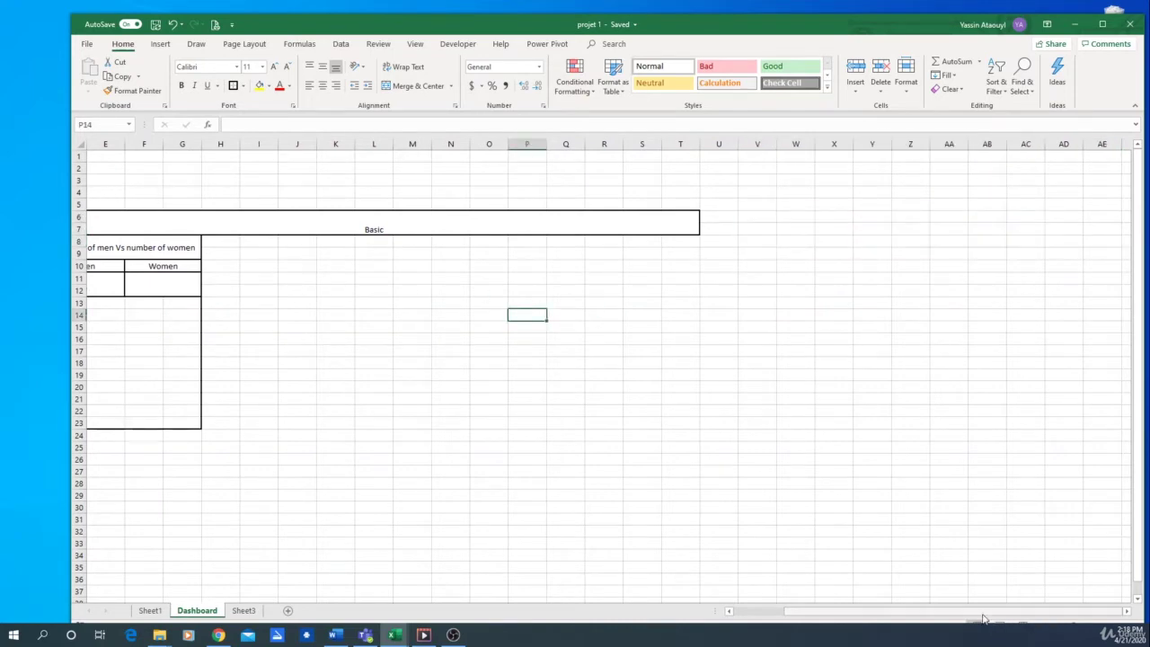
{"action": "left_click_drag", "start_coordinate": [975, 611], "coordinate": [918, 611]}
{"action": "left_click_drag", "start_coordinate": [215, 193], "coordinate": [840, 202]}
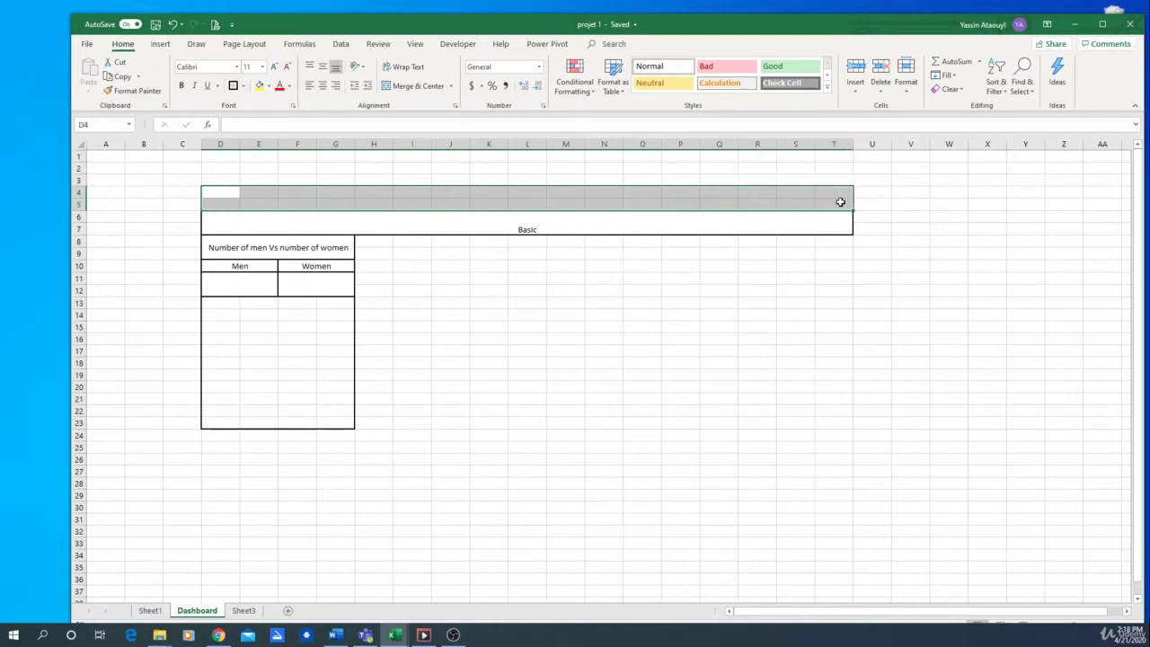
{"action": "left_click", "coordinate": [395, 86]}
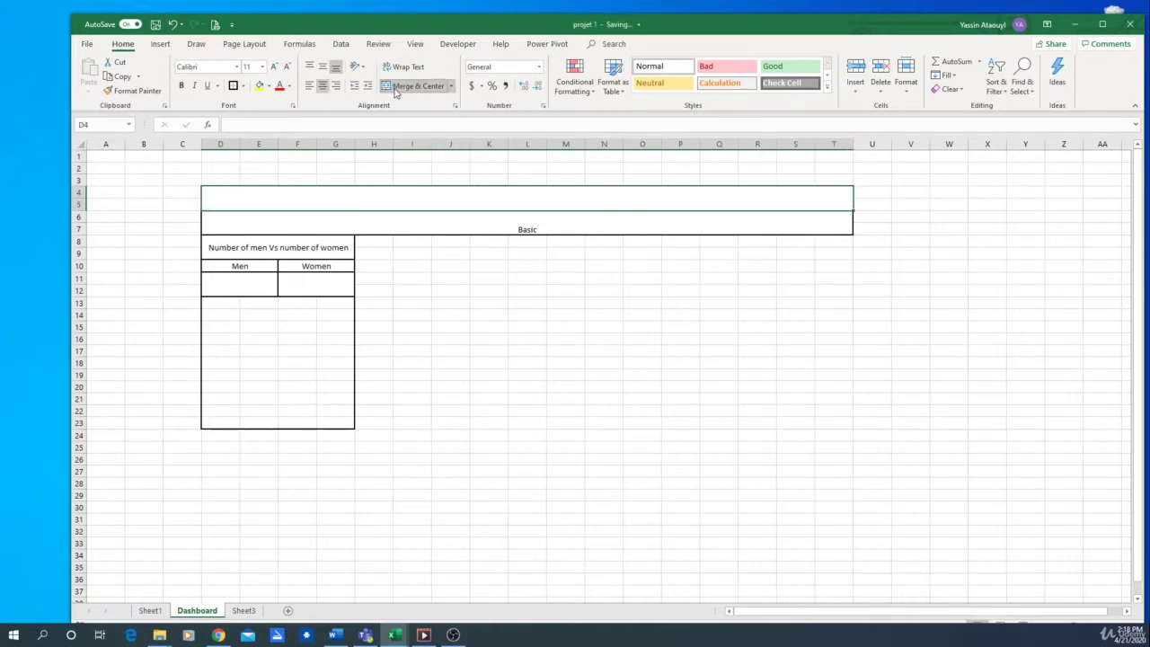
{"action": "left_click", "coordinate": [396, 94]}
{"action": "left_click", "coordinate": [758, 325]}
{"action": "left_click", "coordinate": [499, 232]}
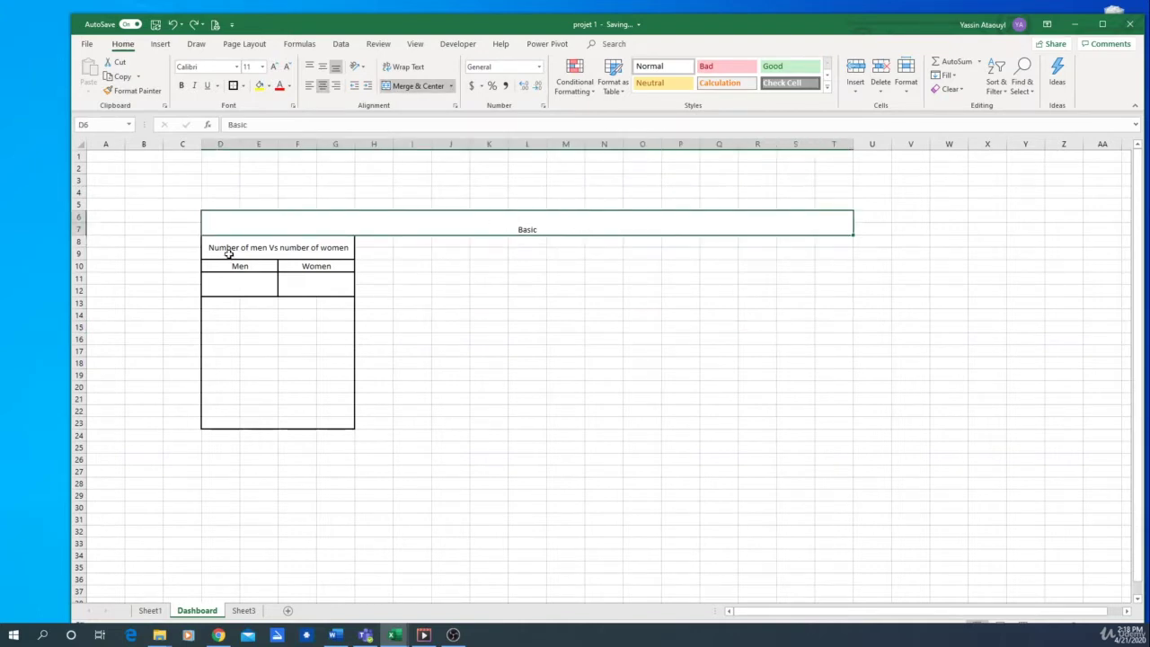
Merge and center cells H8:K9 as a title cell beside the men versus women block.
{"action": "left_click", "coordinate": [487, 253]}
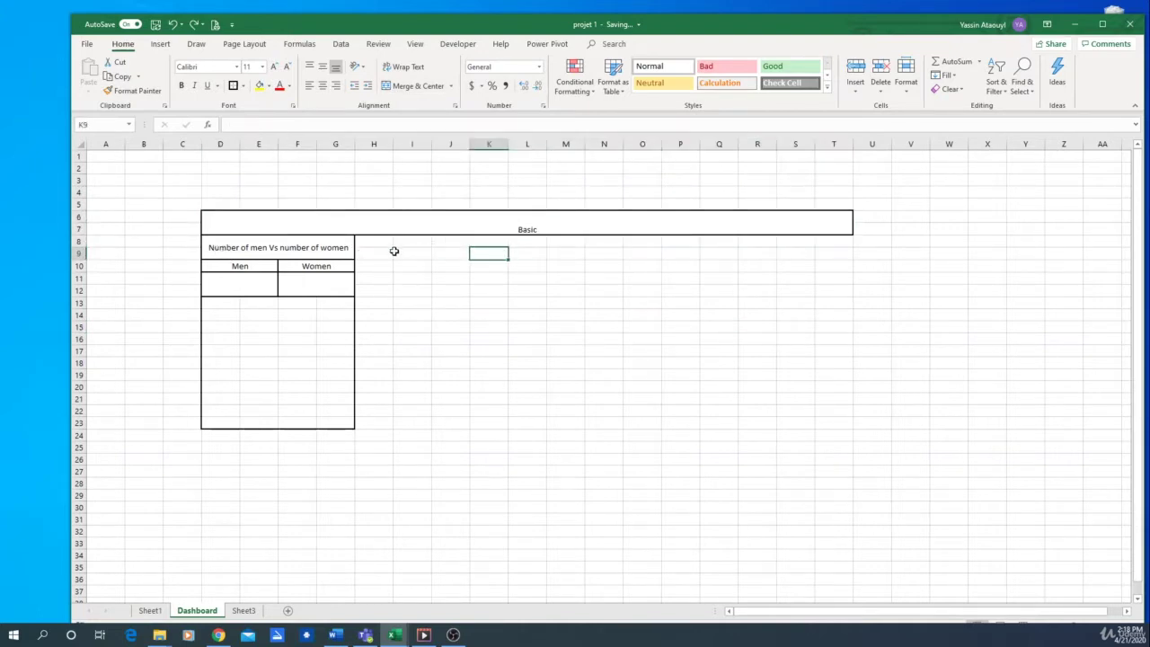
{"action": "left_click_drag", "start_coordinate": [380, 239], "coordinate": [495, 255]}
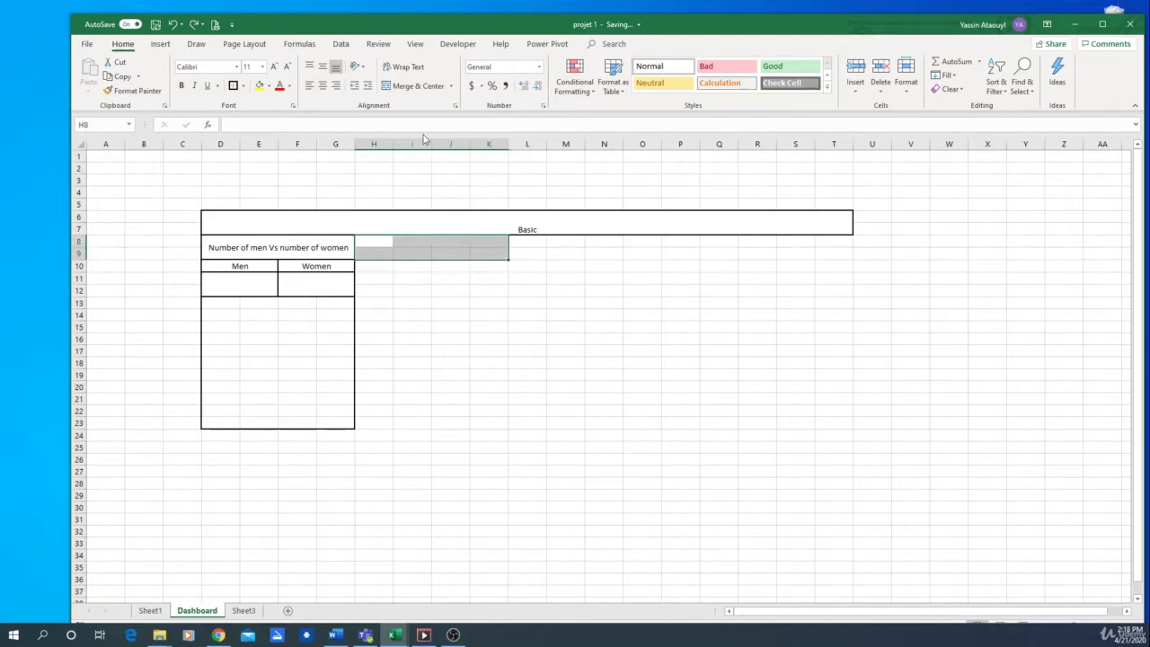
{"action": "left_click", "coordinate": [411, 86]}
{"action": "left_click", "coordinate": [427, 341]}
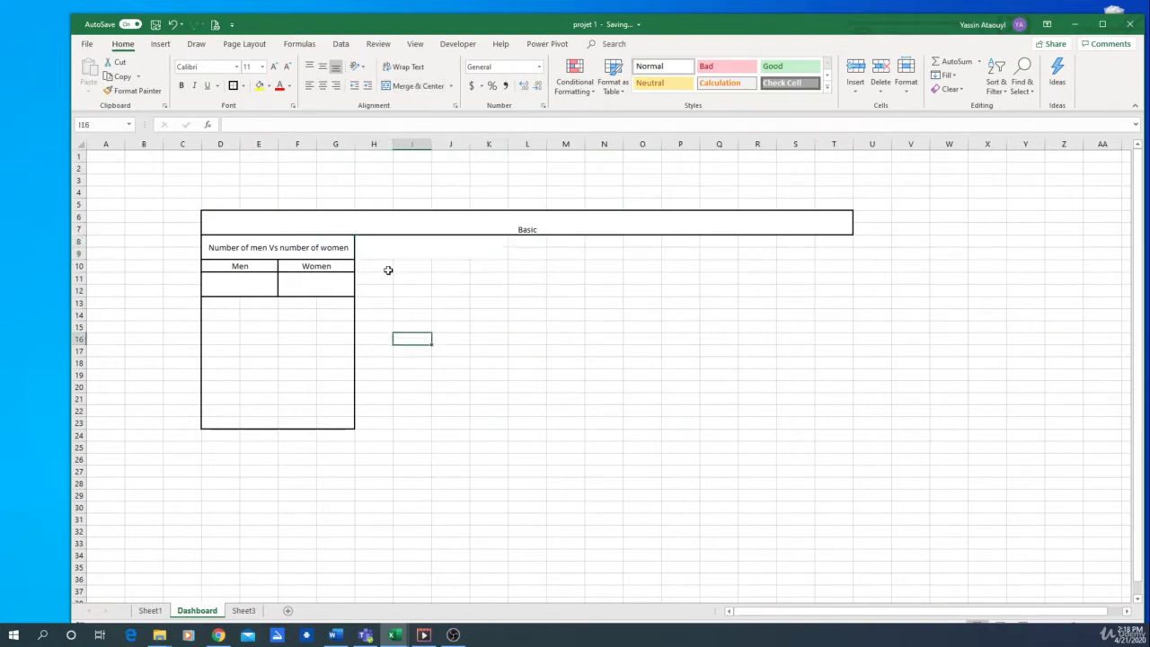
Merge and center H10:I10 and J10:K10 as two header cells under the new title cell.
{"action": "left_click", "coordinate": [382, 278]}
{"action": "left_click_drag", "start_coordinate": [383, 263], "coordinate": [500, 267]}
{"action": "left_click", "coordinate": [410, 85]}
{"action": "left_click", "coordinate": [412, 86]}
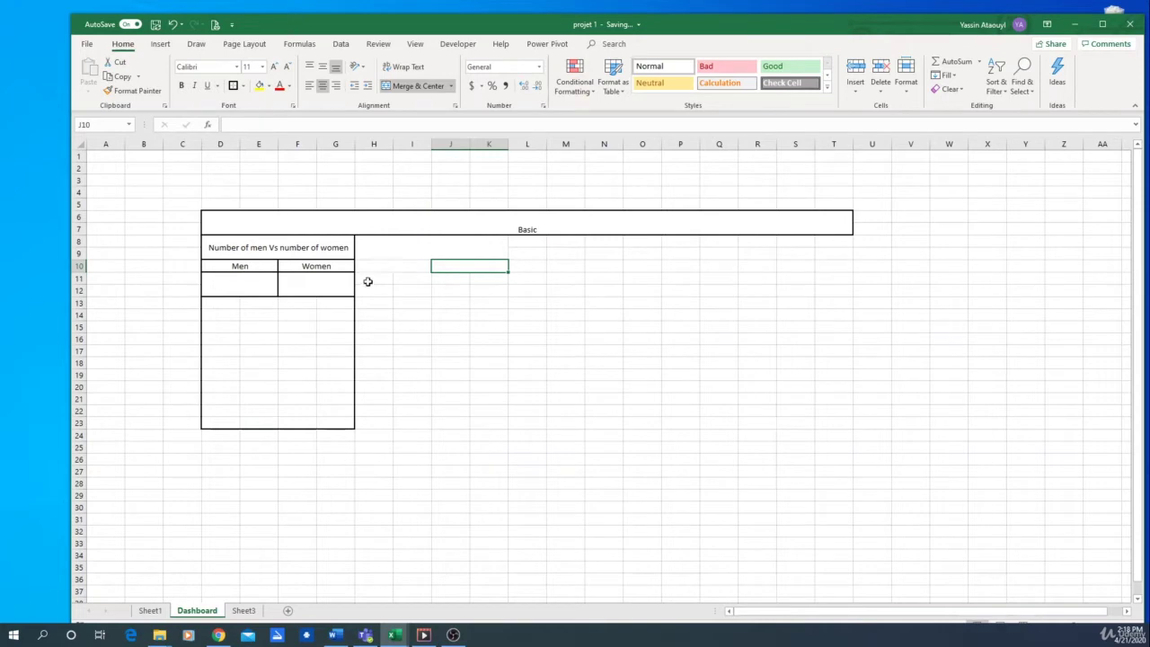
Merge and center H11:I12 and J11:K12 as two value cells under the new header cells.
{"action": "left_click_drag", "start_coordinate": [369, 276], "coordinate": [491, 292]}
{"action": "left_click", "coordinate": [411, 85]}
{"action": "left_click", "coordinate": [451, 279]}
{"action": "left_click", "coordinate": [417, 86]}
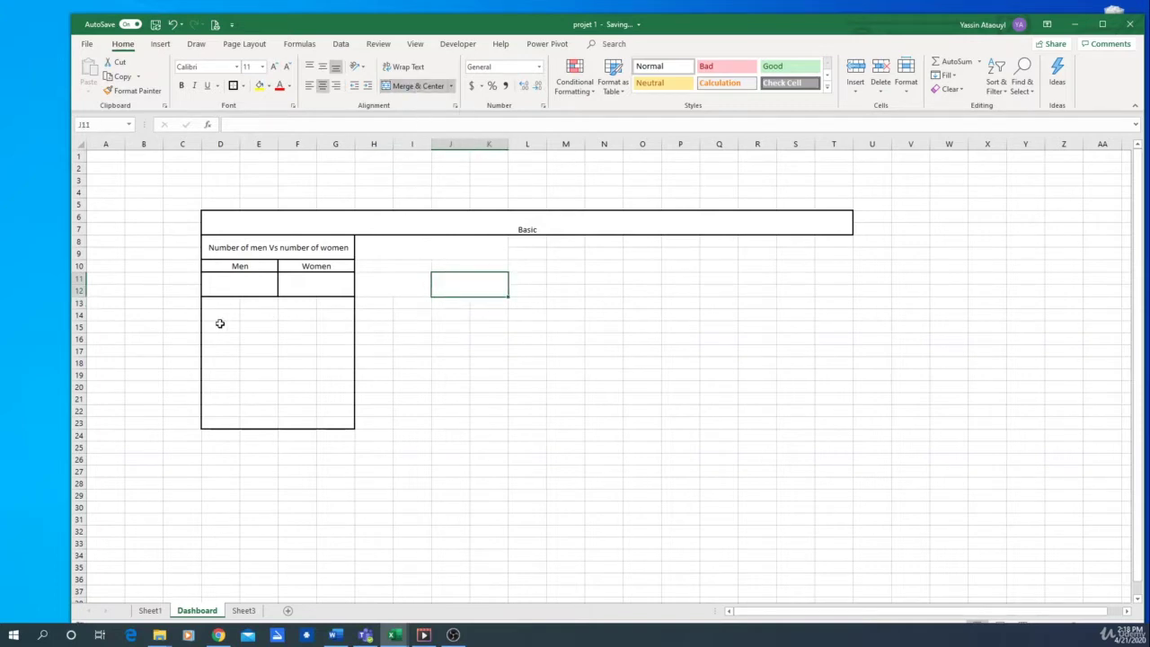
{"action": "left_click_drag", "start_coordinate": [204, 301], "coordinate": [332, 424]}
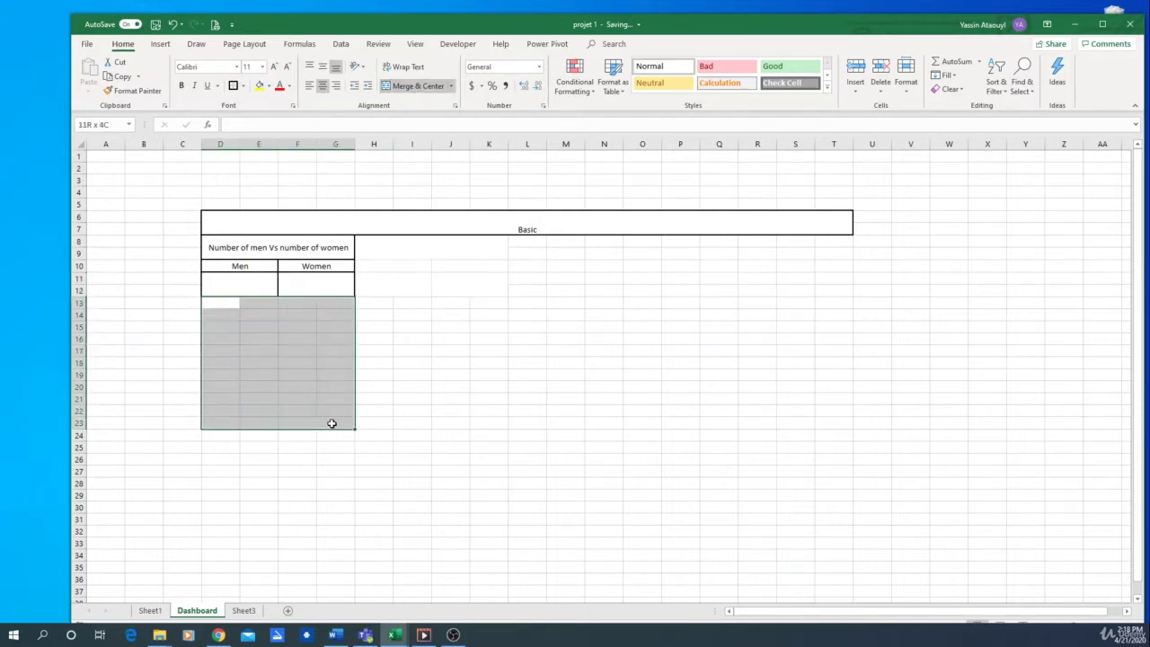
{"action": "left_click", "coordinate": [486, 330]}
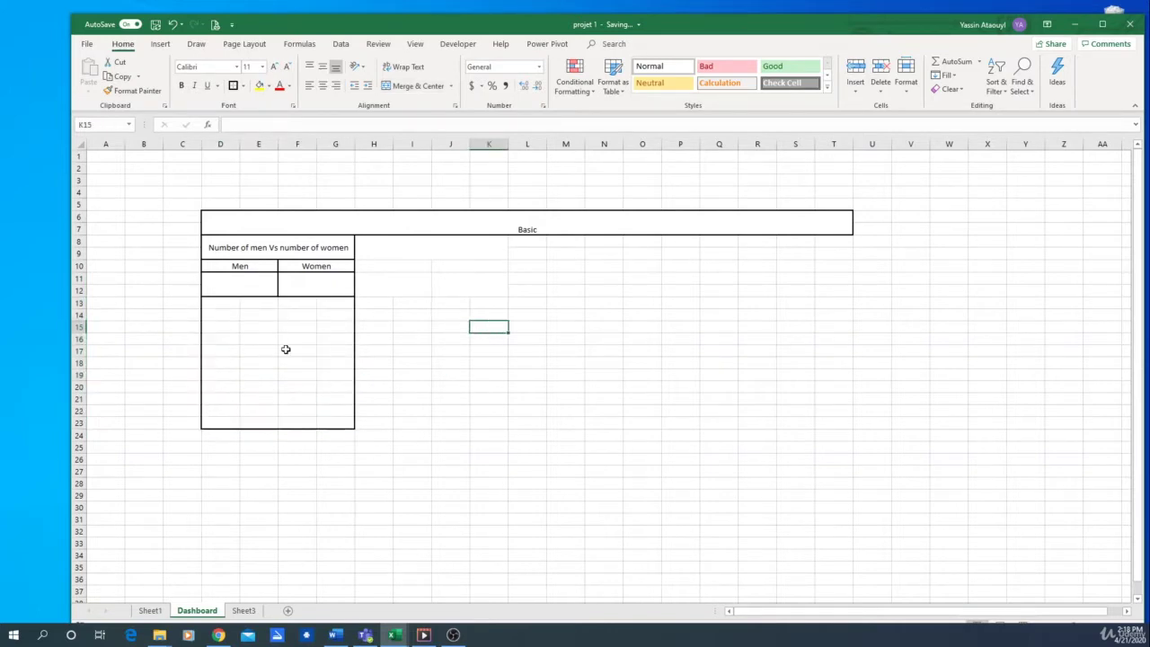
{"action": "left_click", "coordinate": [444, 315]}
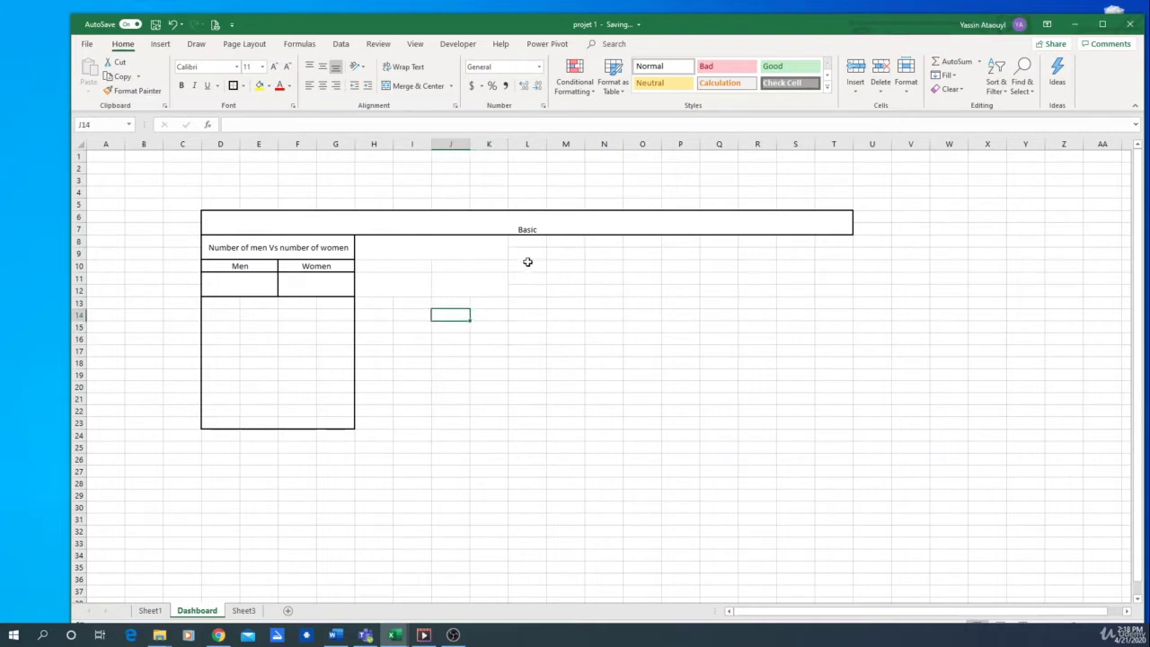
{"action": "left_click", "coordinate": [306, 254]}
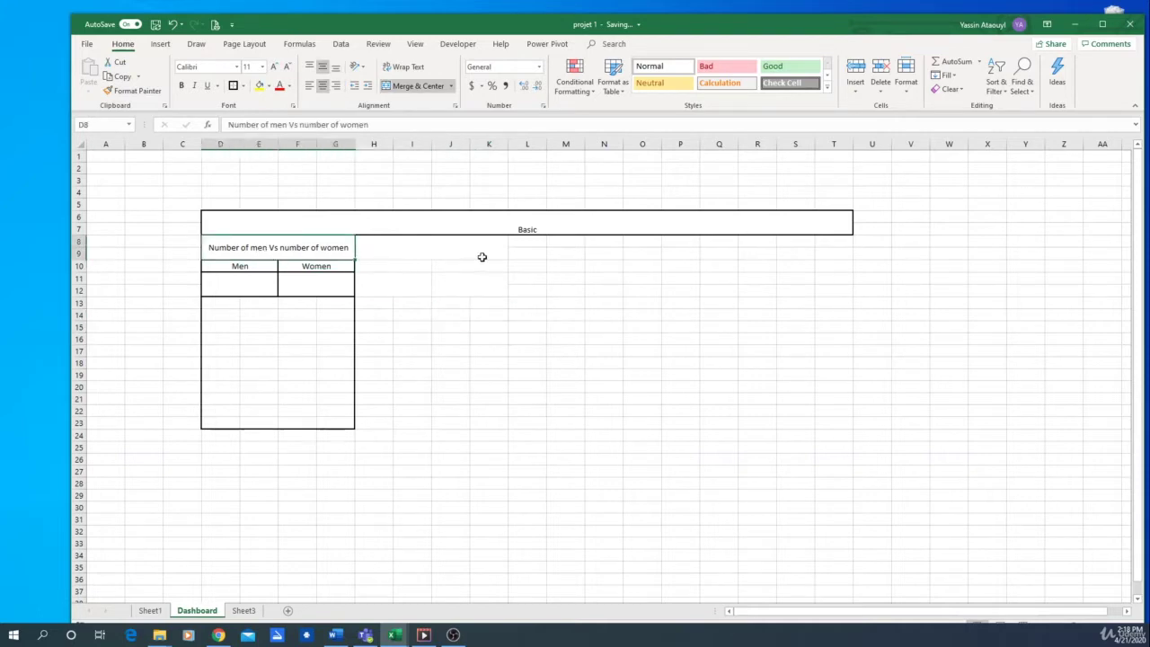
Link the dashboard's Men value cell to the number of men on Sheet1 with =Sheet1!AG7.
{"action": "left_click", "coordinate": [255, 292]}
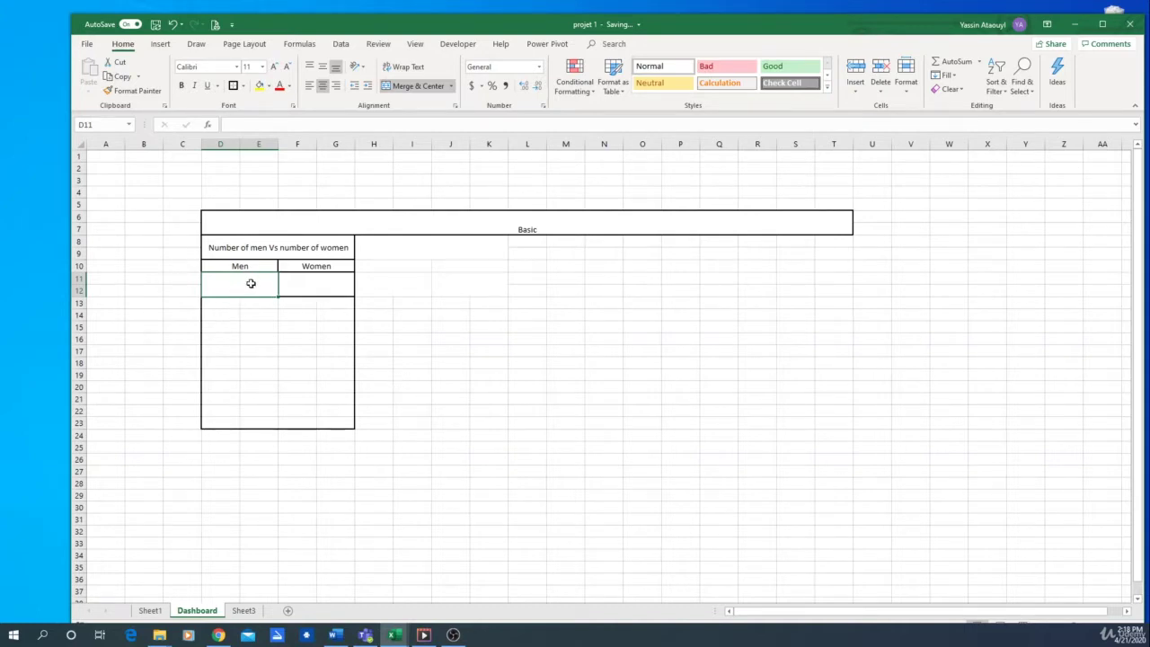
{"action": "type", "text": "="}
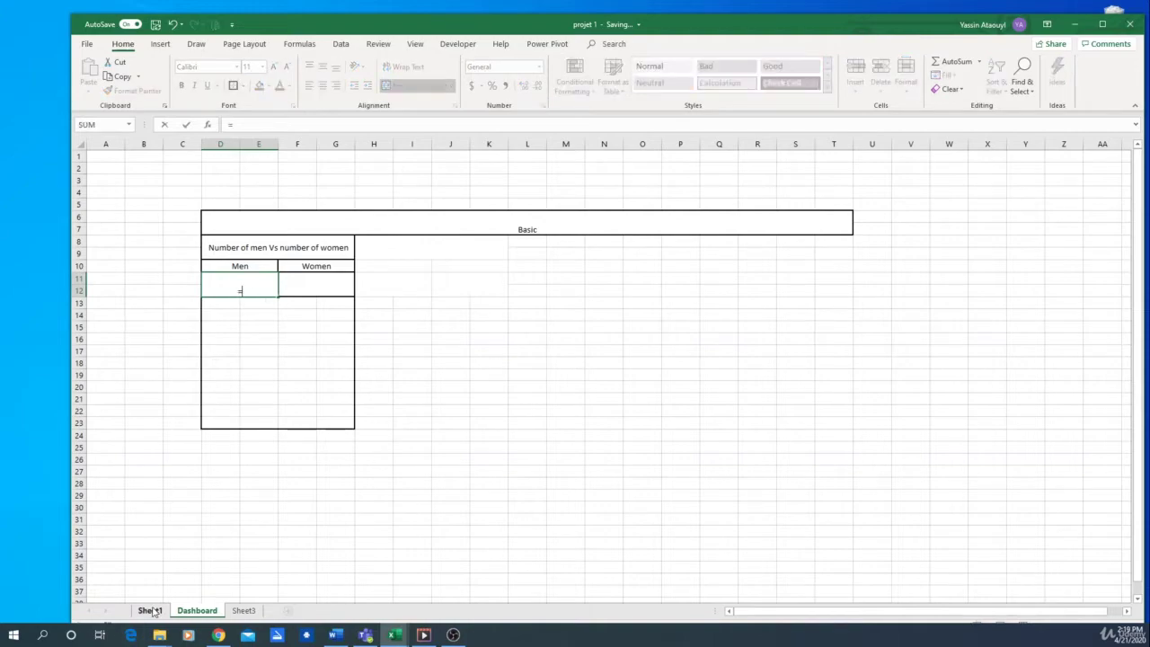
{"action": "left_click", "coordinate": [150, 611]}
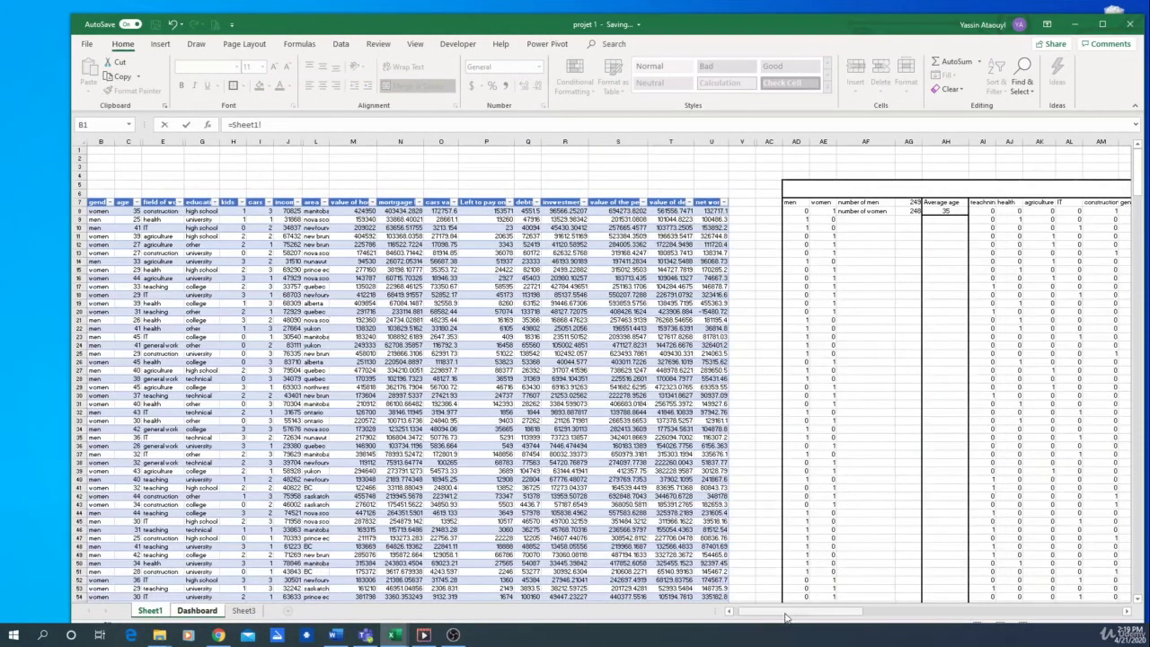
{"action": "scroll", "coordinate": [893, 290], "scroll_direction": "right", "scroll_amount": 3}
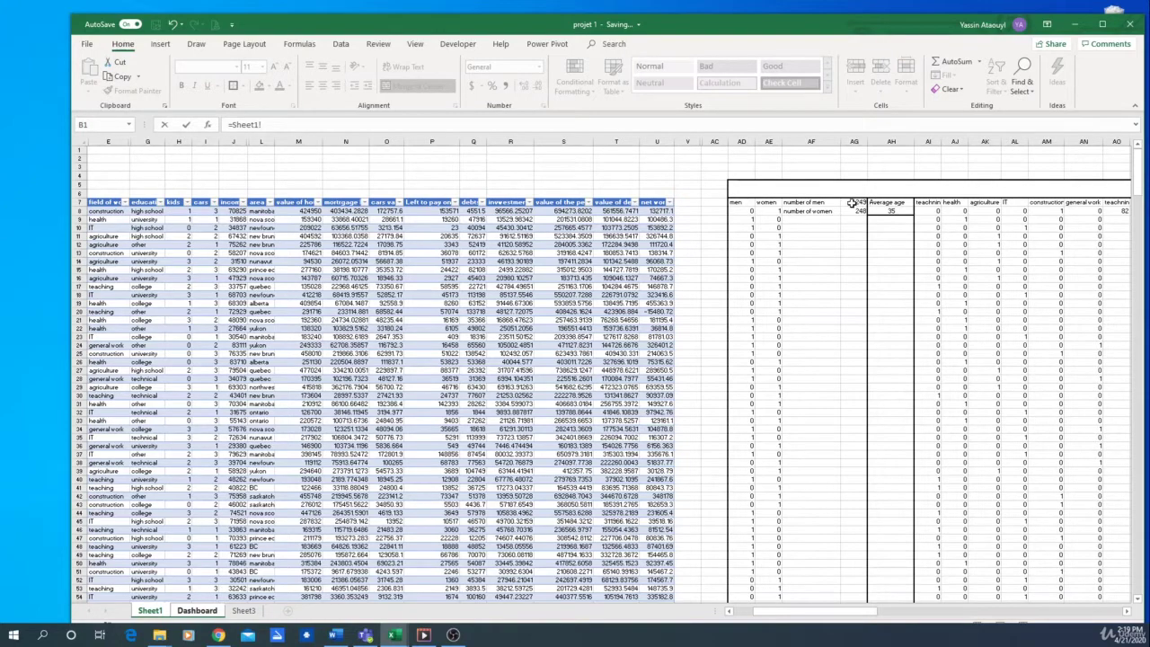
{"action": "left_click", "coordinate": [851, 203]}
{"action": "key", "text": "Return"}
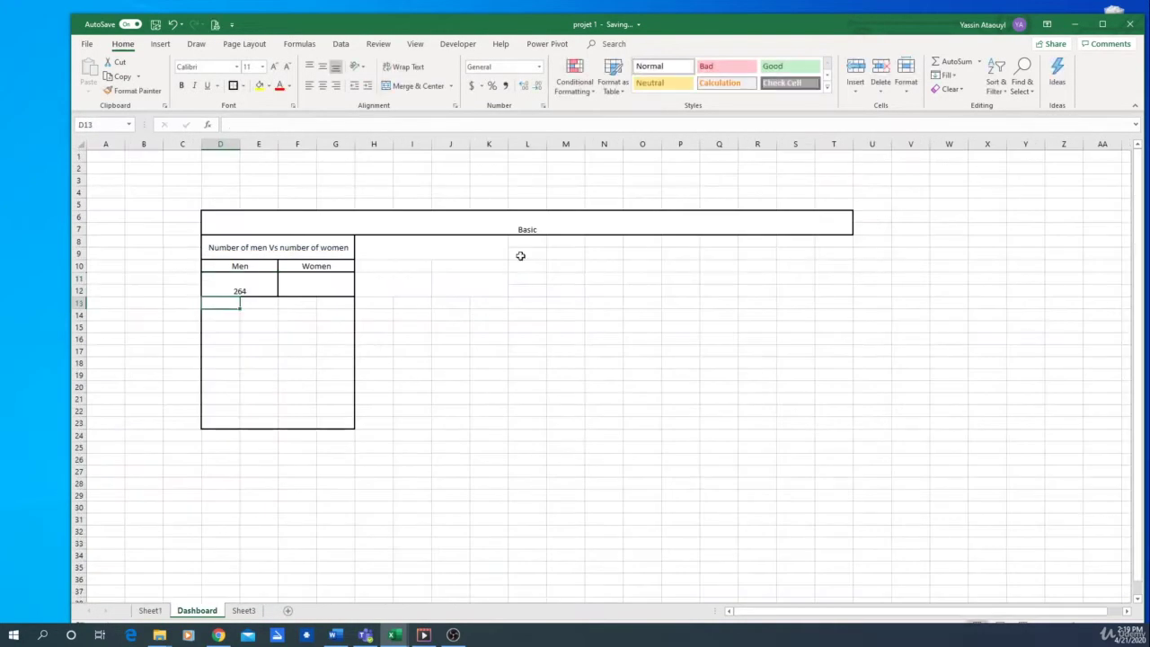
Check the Men cell's formula and recalculate the workbook to test that the linked count updates.
{"action": "left_click", "coordinate": [247, 286]}
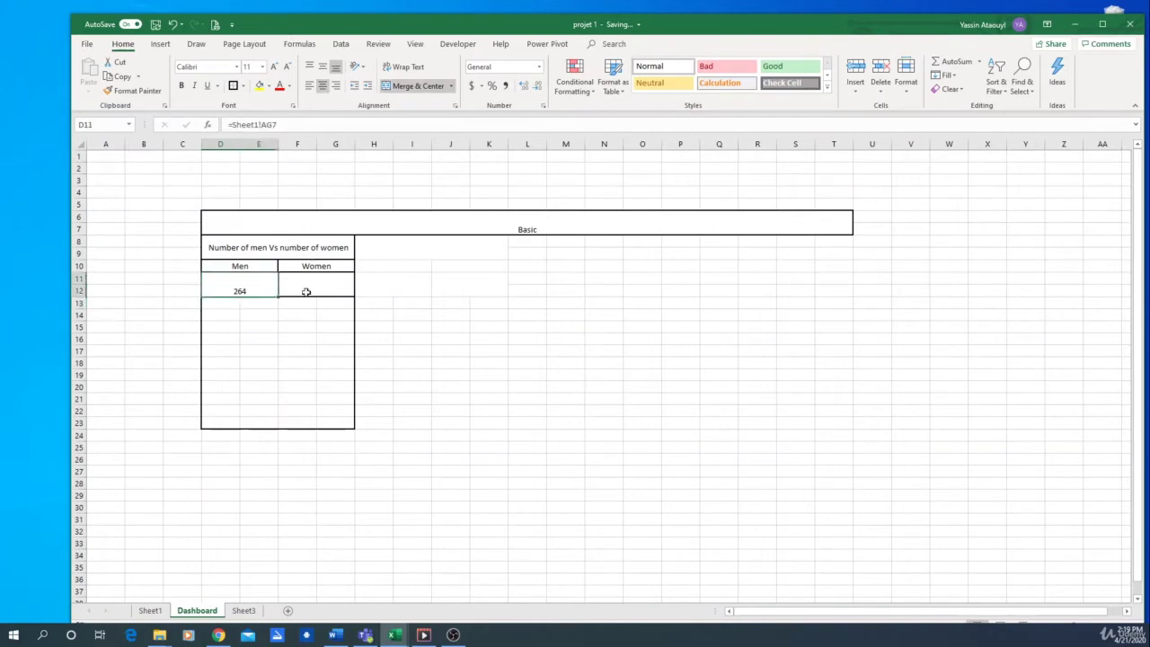
{"action": "left_click", "coordinate": [429, 361]}
{"action": "key", "text": "F9"}
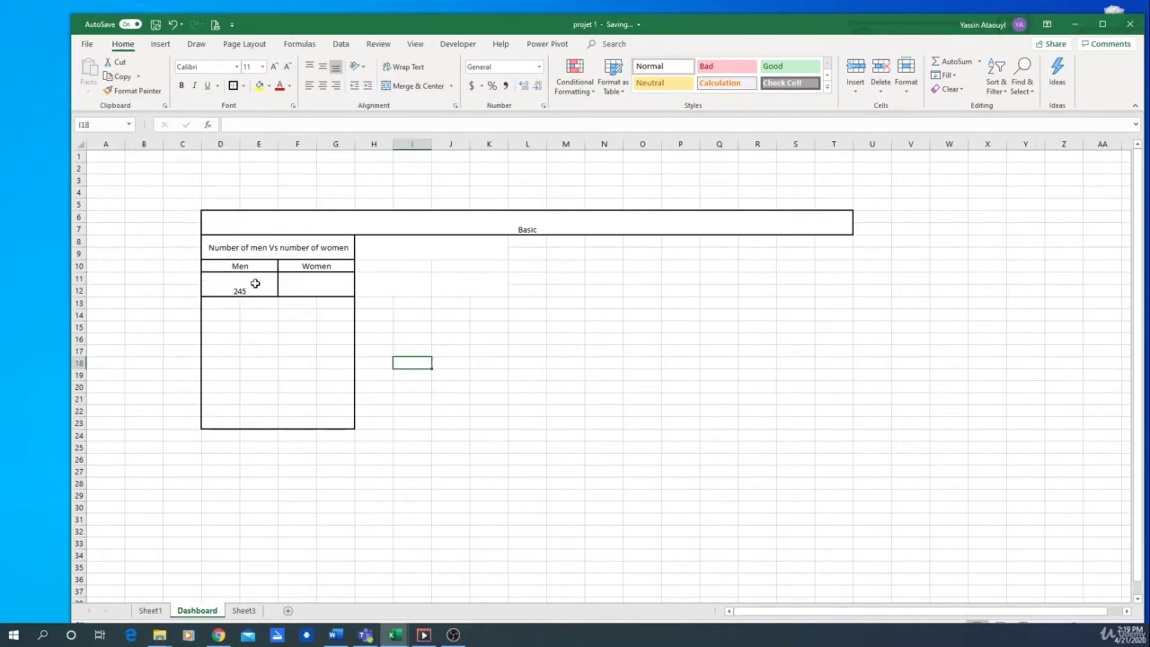
Link the dashboard's Women value cell to the number of women on Sheet1 with =Sheet1!AG8.
{"action": "left_click", "coordinate": [306, 289]}
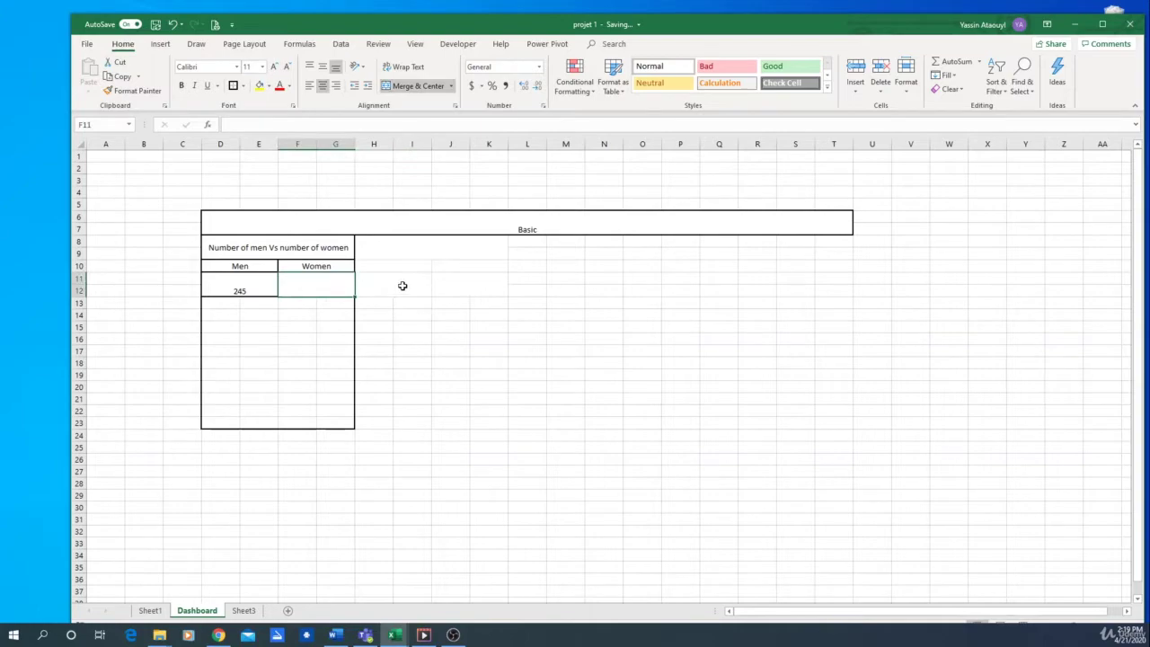
{"action": "type", "text": "="}
{"action": "left_click", "coordinate": [150, 610]}
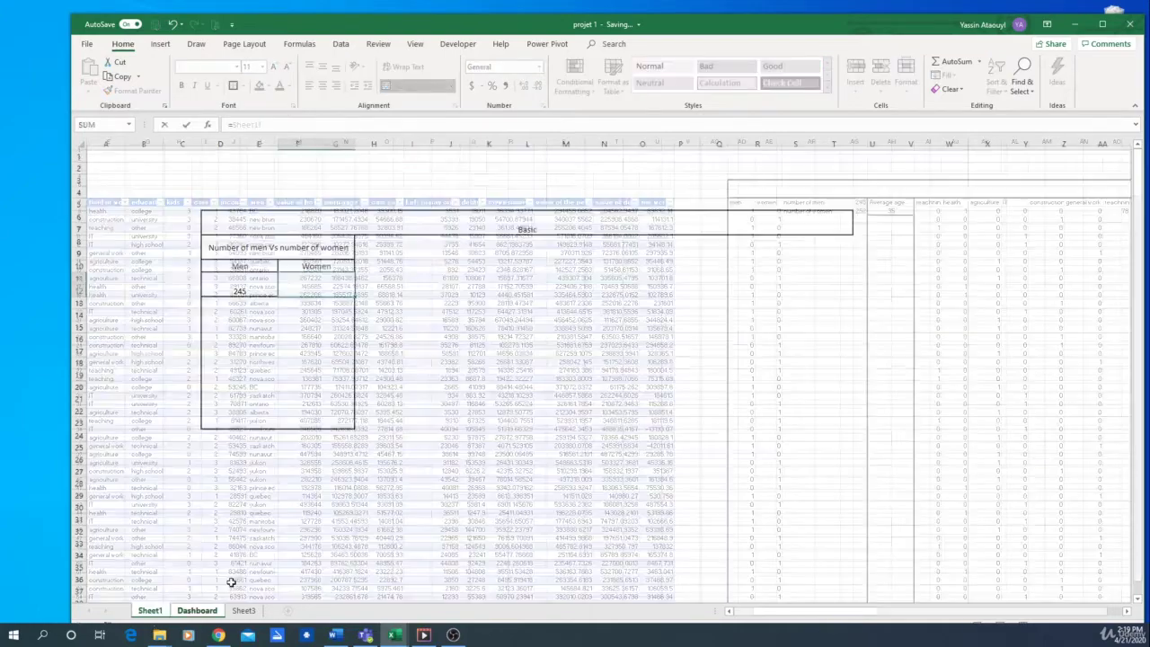
{"action": "left_click", "coordinate": [851, 210]}
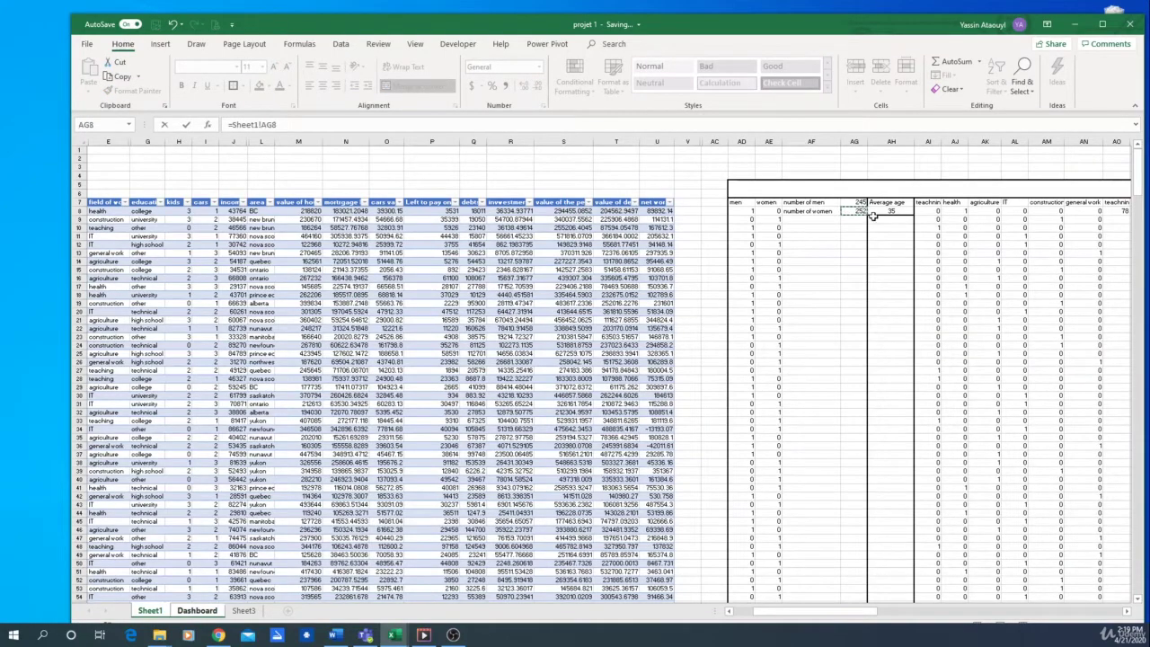
{"action": "key", "text": "Return"}
{"action": "left_click", "coordinate": [411, 347]}
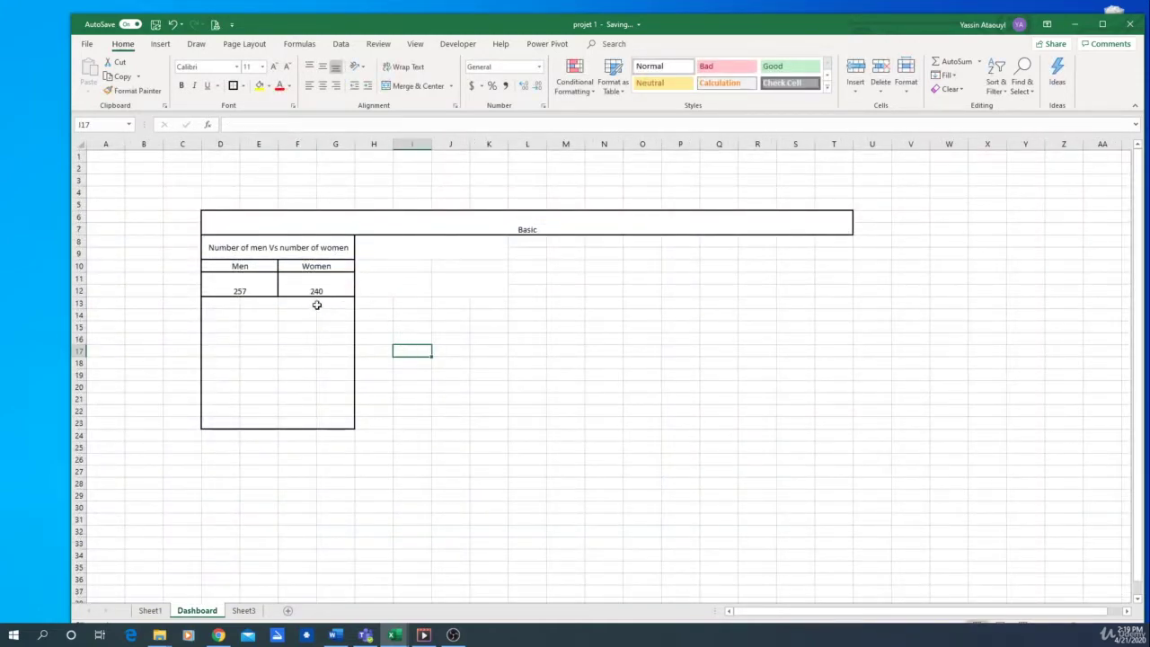
Insert a clustered column chart based on the Men and Women value cells, D11:G12.
{"action": "left_click_drag", "start_coordinate": [236, 290], "coordinate": [311, 296]}
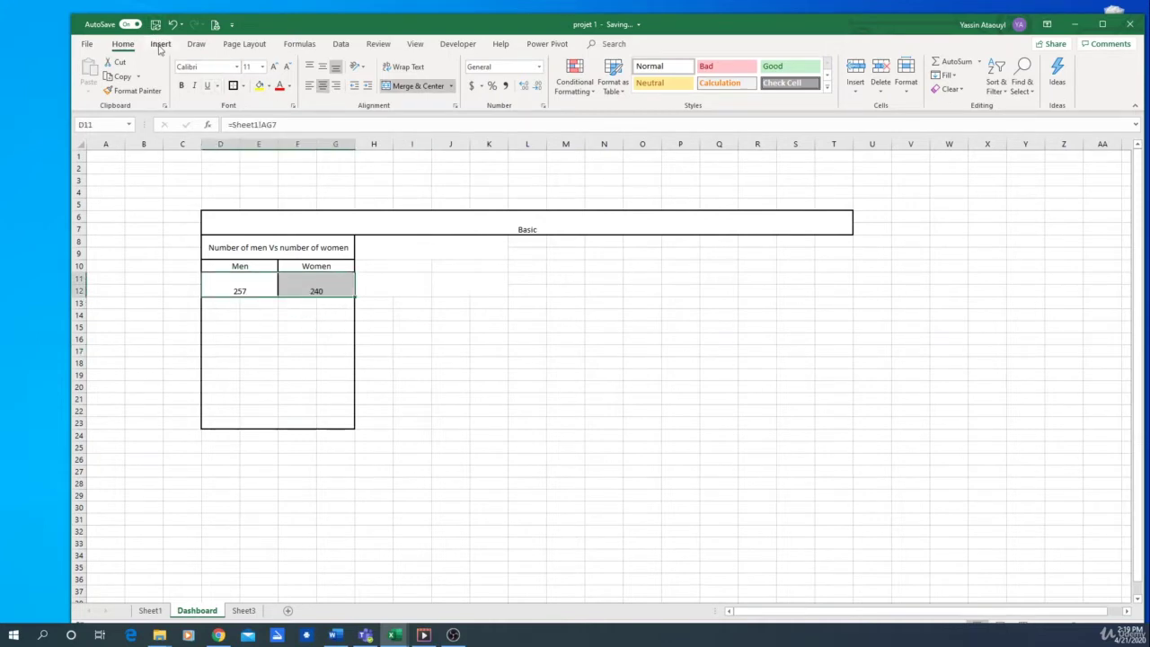
{"action": "left_click", "coordinate": [259, 343]}
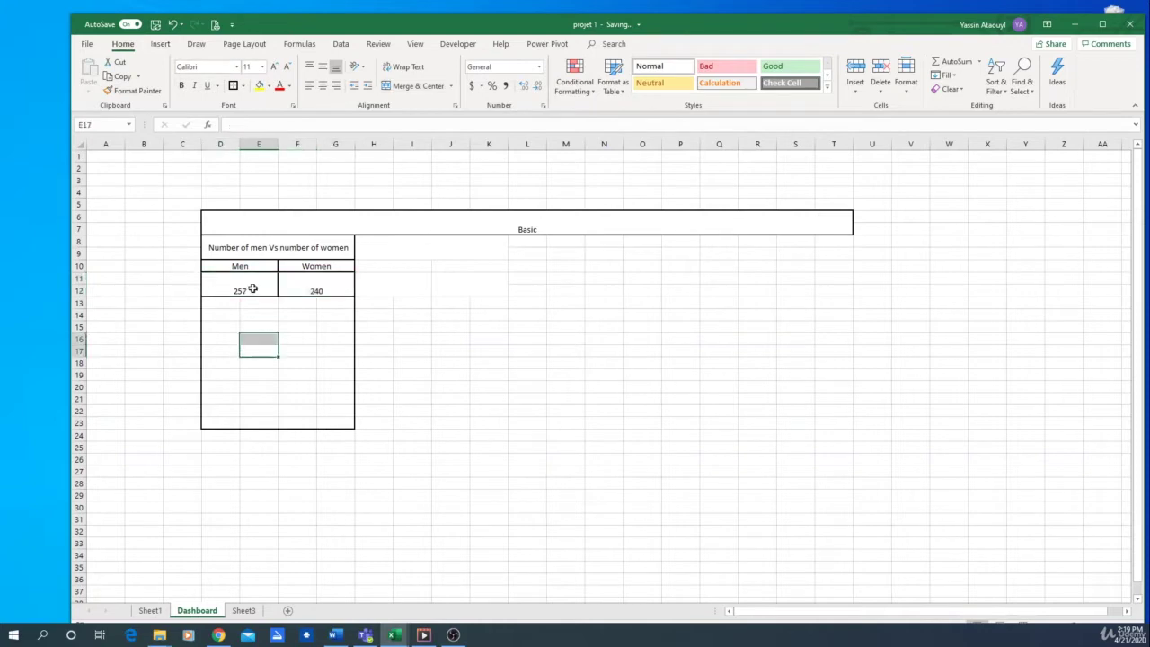
{"action": "left_click_drag", "start_coordinate": [238, 291], "coordinate": [313, 287]}
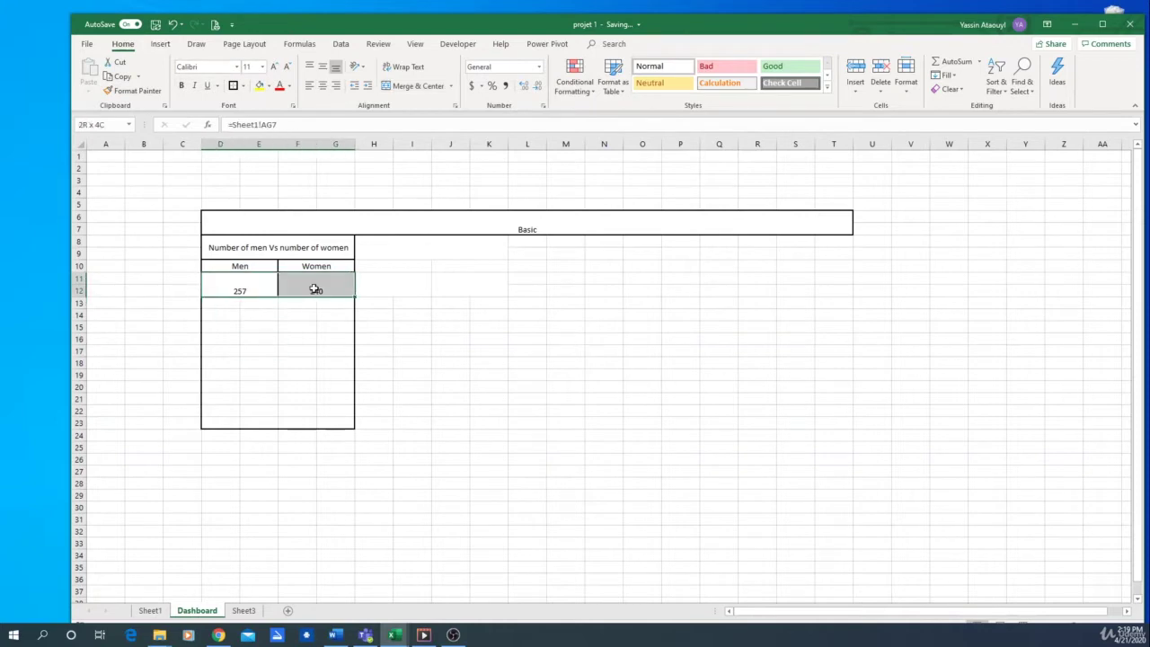
{"action": "left_click", "coordinate": [160, 43]}
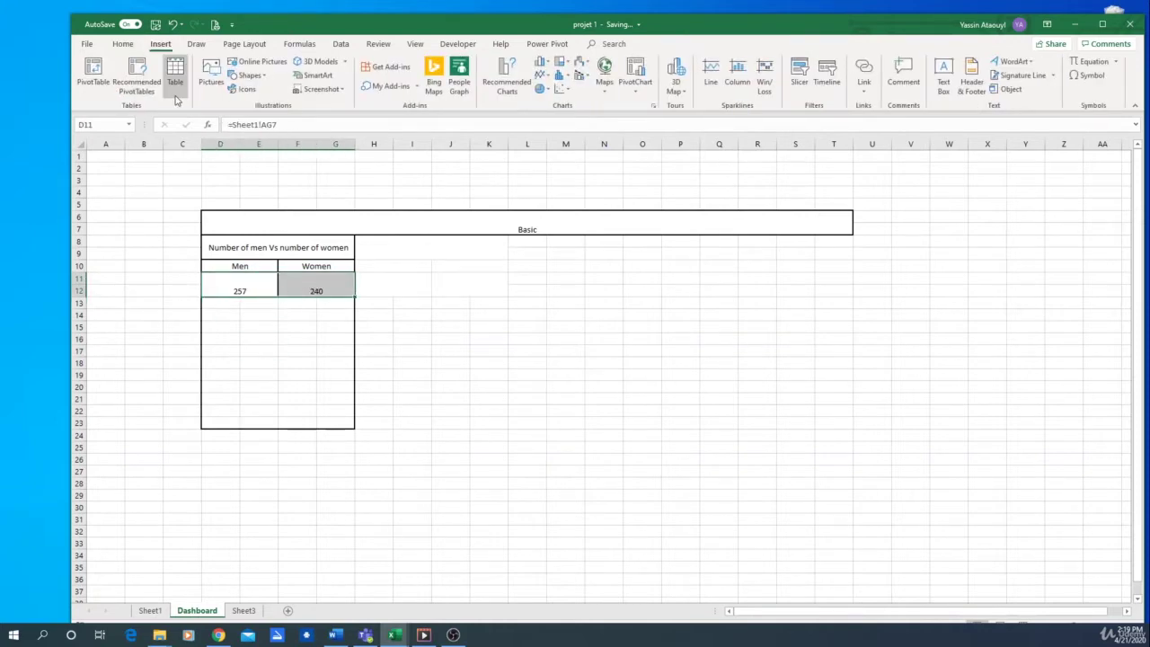
{"action": "left_click", "coordinate": [509, 88]}
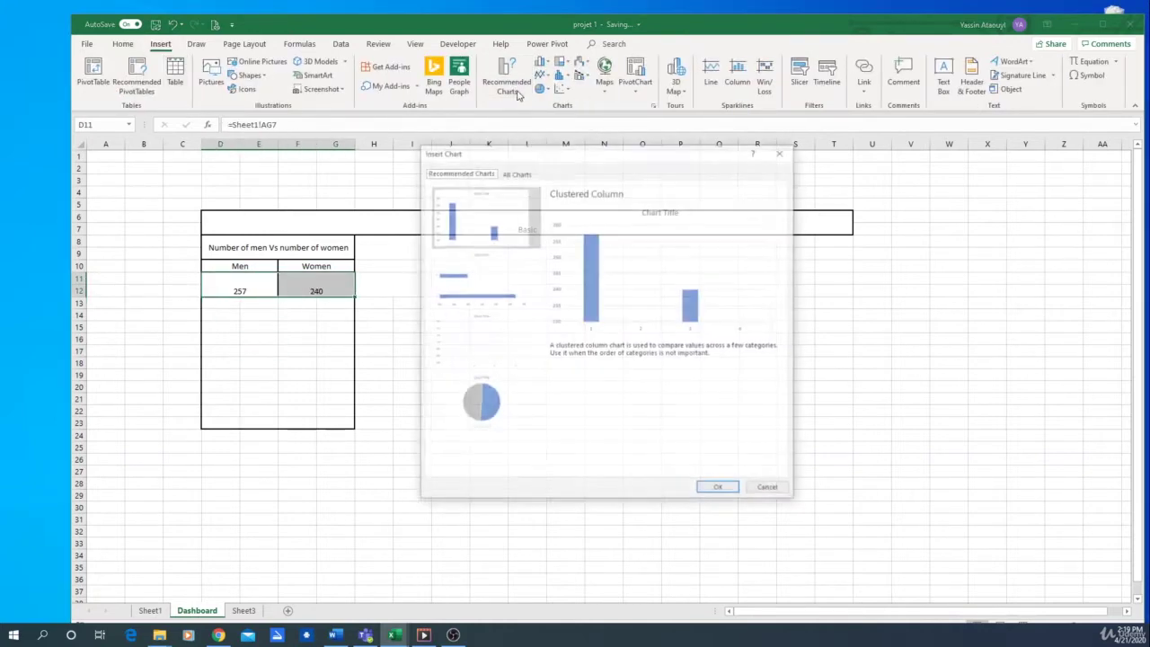
{"action": "left_click", "coordinate": [488, 415]}
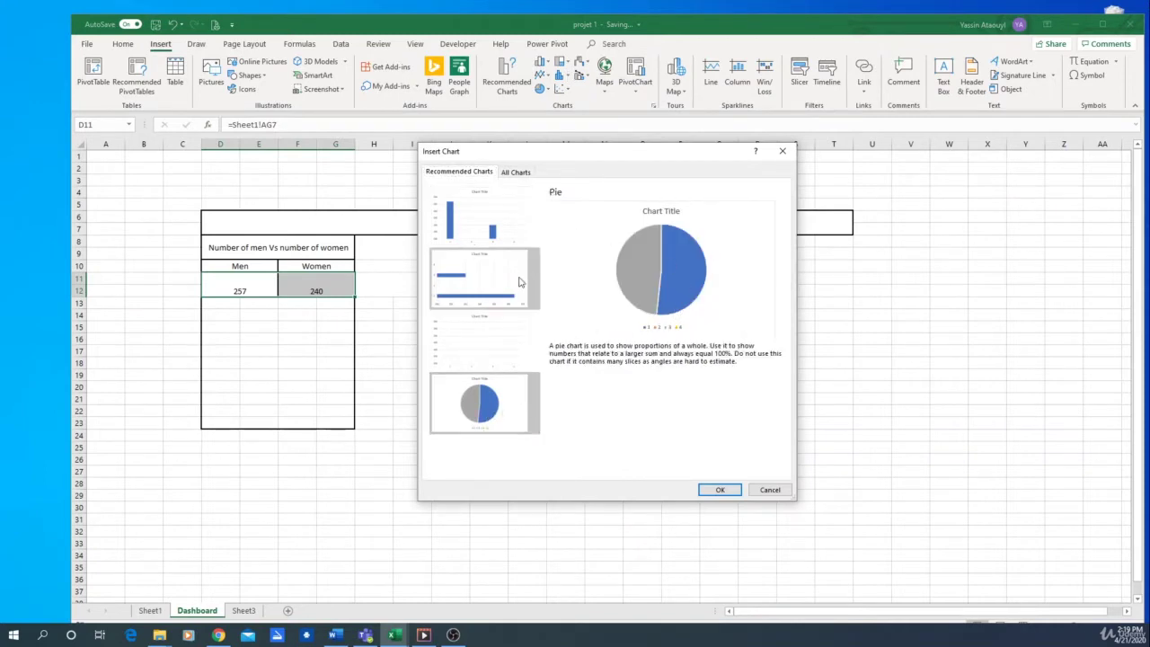
{"action": "left_click", "coordinate": [476, 218]}
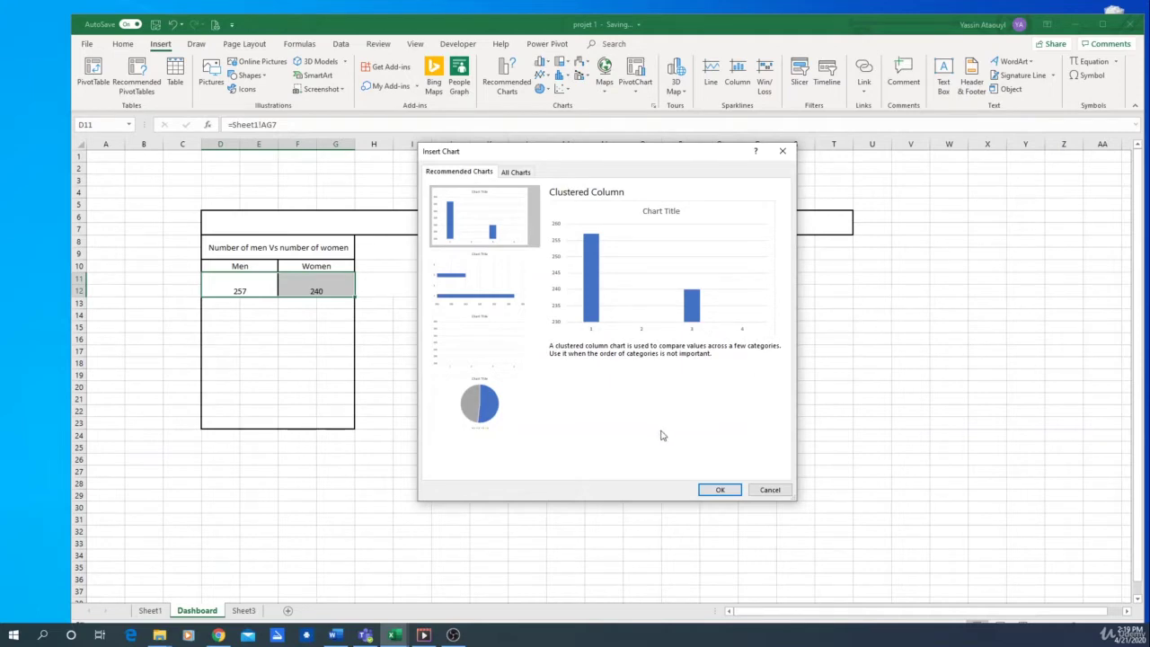
{"action": "left_click", "coordinate": [723, 491]}
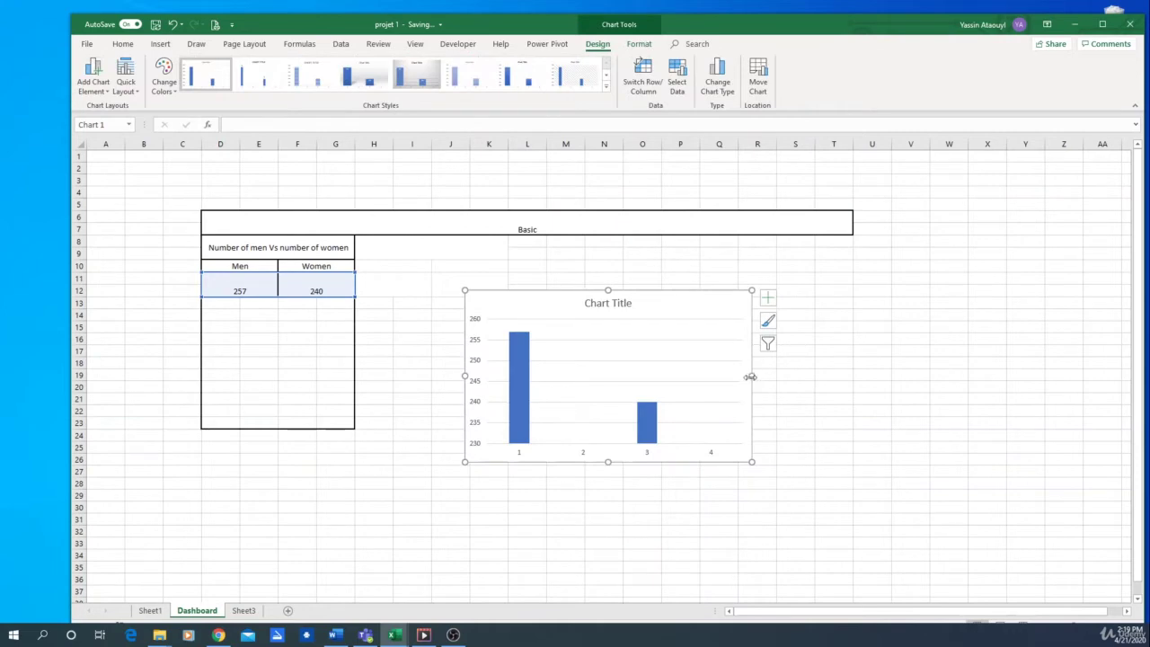
Shrink the column chart's width and height to roughly the size of the bordered box under the Men and Women counts.
{"action": "left_click_drag", "start_coordinate": [750, 376], "coordinate": [657, 376]}
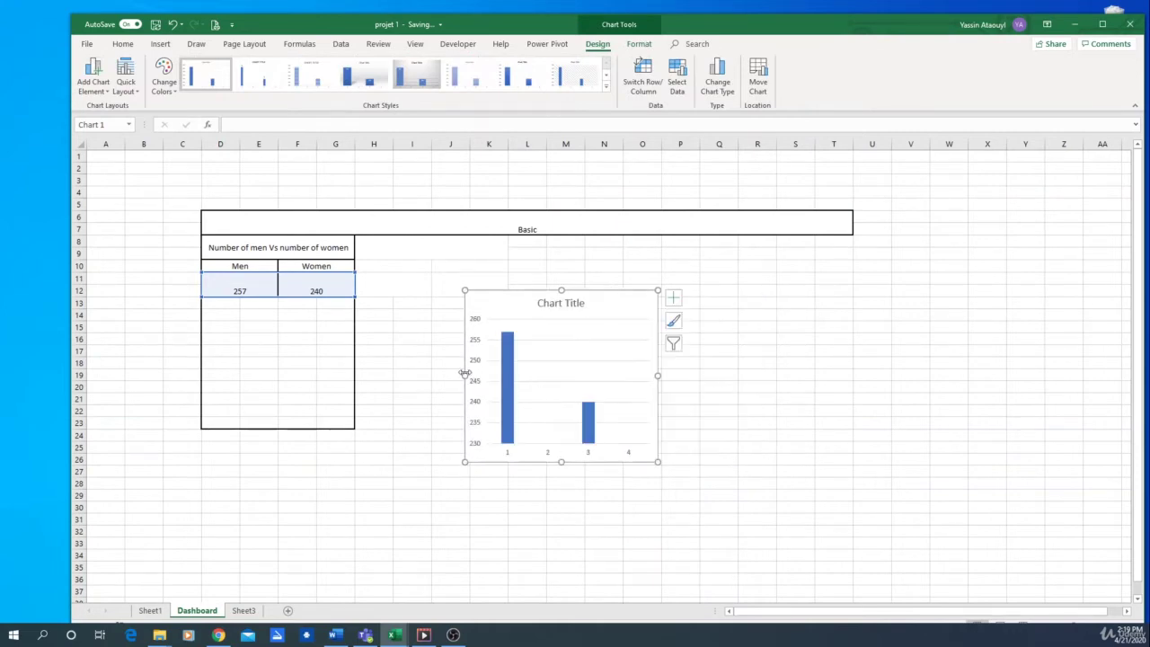
{"action": "left_click_drag", "start_coordinate": [464, 372], "coordinate": [482, 373]}
{"action": "left_click", "coordinate": [557, 365]}
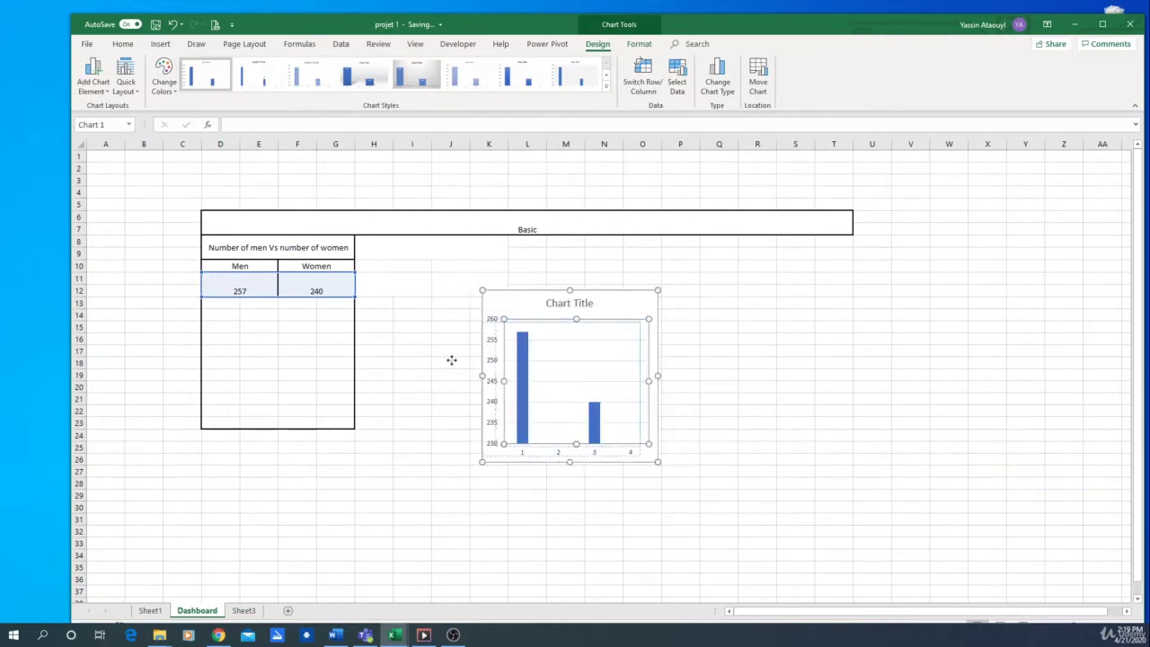
{"action": "left_click", "coordinate": [550, 322]}
{"action": "left_click_drag", "start_coordinate": [570, 294], "coordinate": [564, 306]}
{"action": "left_click_drag", "start_coordinate": [662, 384], "coordinate": [641, 383]}
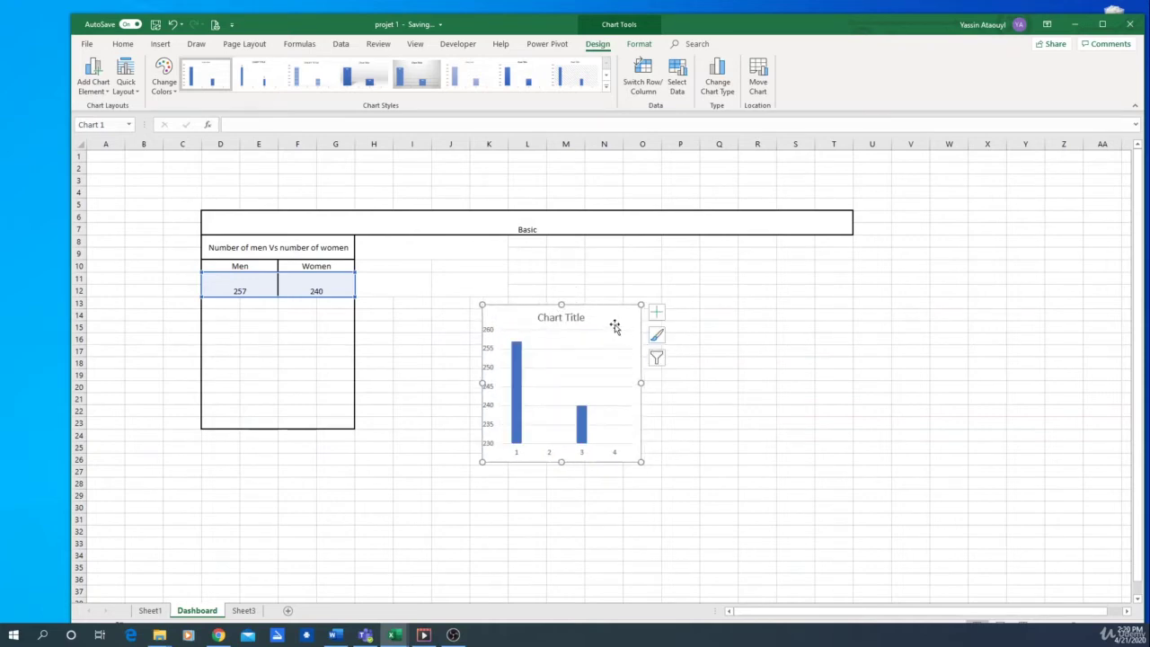
Move the column chart into the bordered box below the Men and Women counts and resize it to fit D13:G23.
{"action": "left_click_drag", "start_coordinate": [615, 327], "coordinate": [355, 318]}
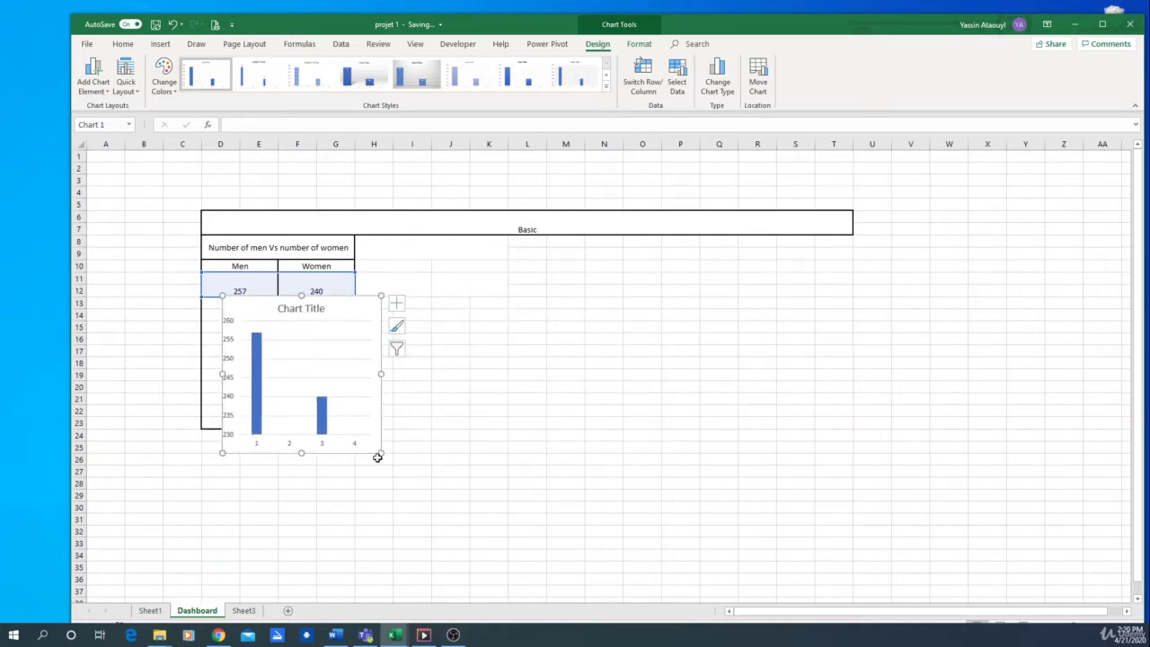
{"action": "left_click_drag", "start_coordinate": [380, 457], "coordinate": [354, 421]}
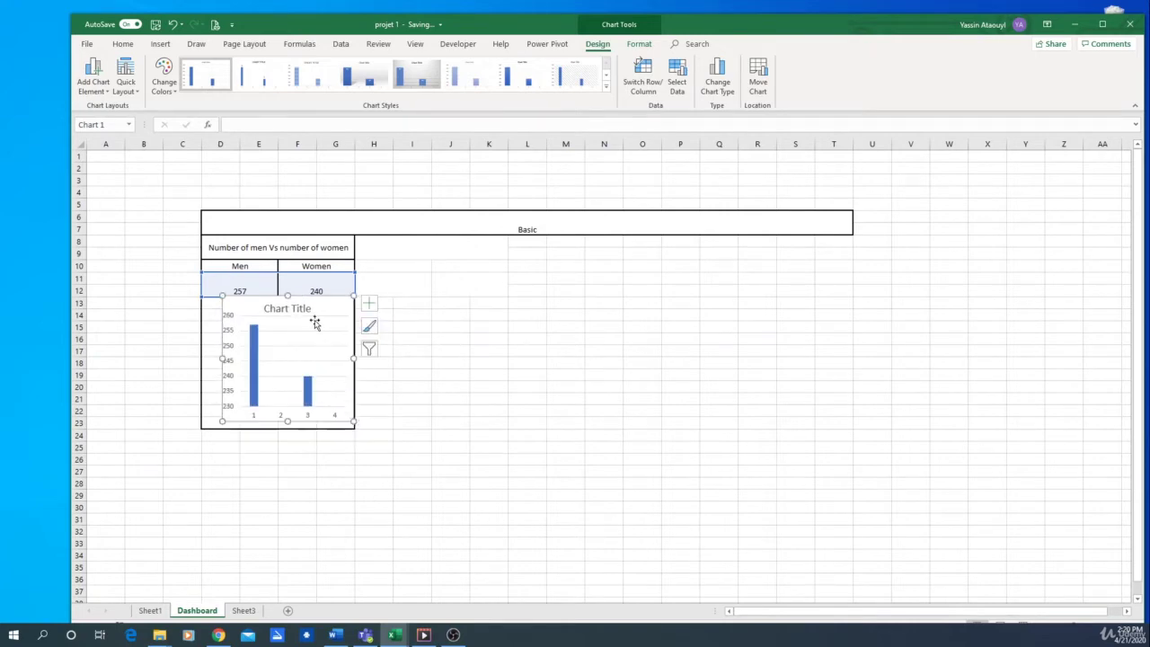
{"action": "left_click_drag", "start_coordinate": [221, 296], "coordinate": [216, 298]}
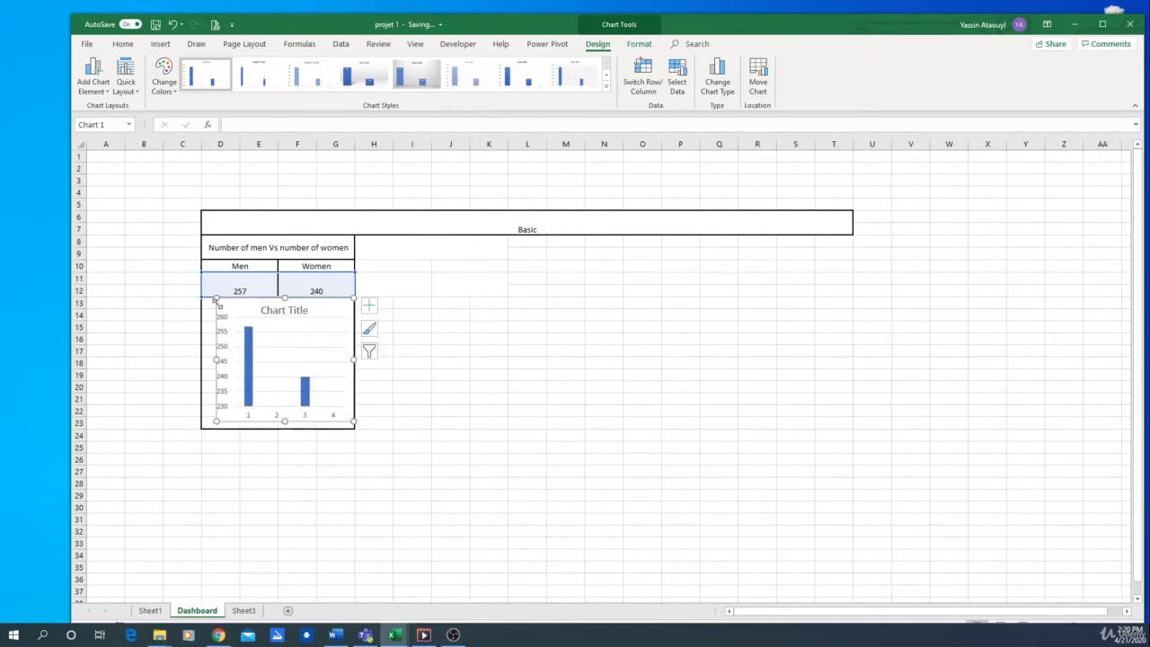
{"action": "left_click_drag", "start_coordinate": [214, 420], "coordinate": [209, 426]}
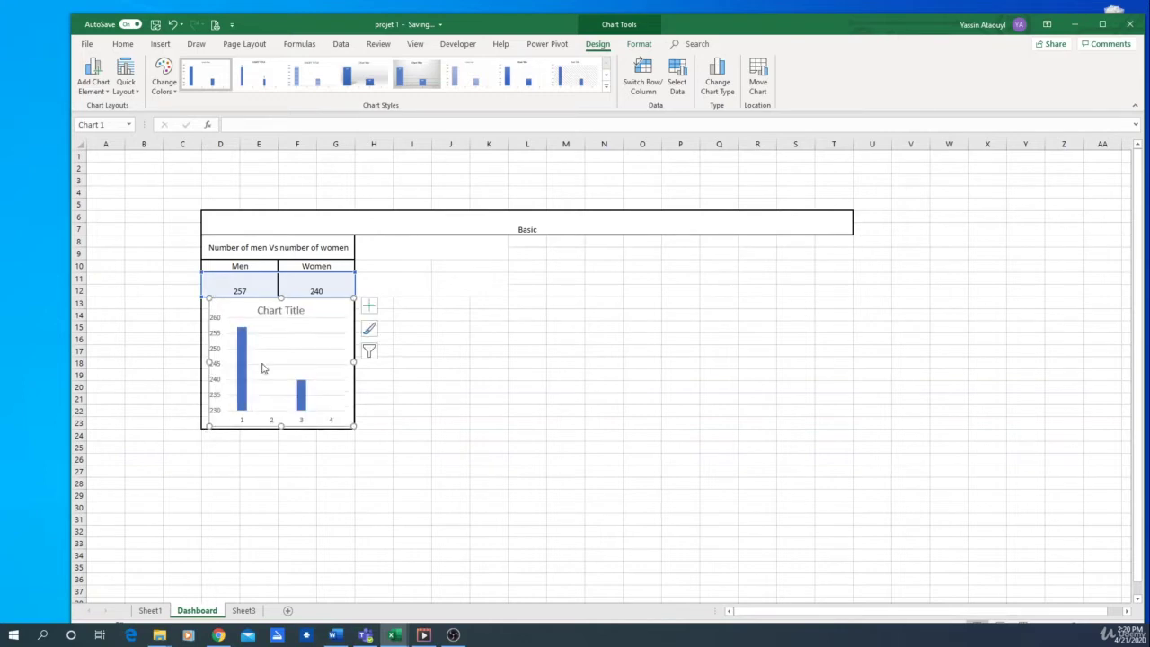
{"action": "left_click_drag", "start_coordinate": [281, 309], "coordinate": [279, 303]}
{"action": "left_click", "coordinate": [259, 481]}
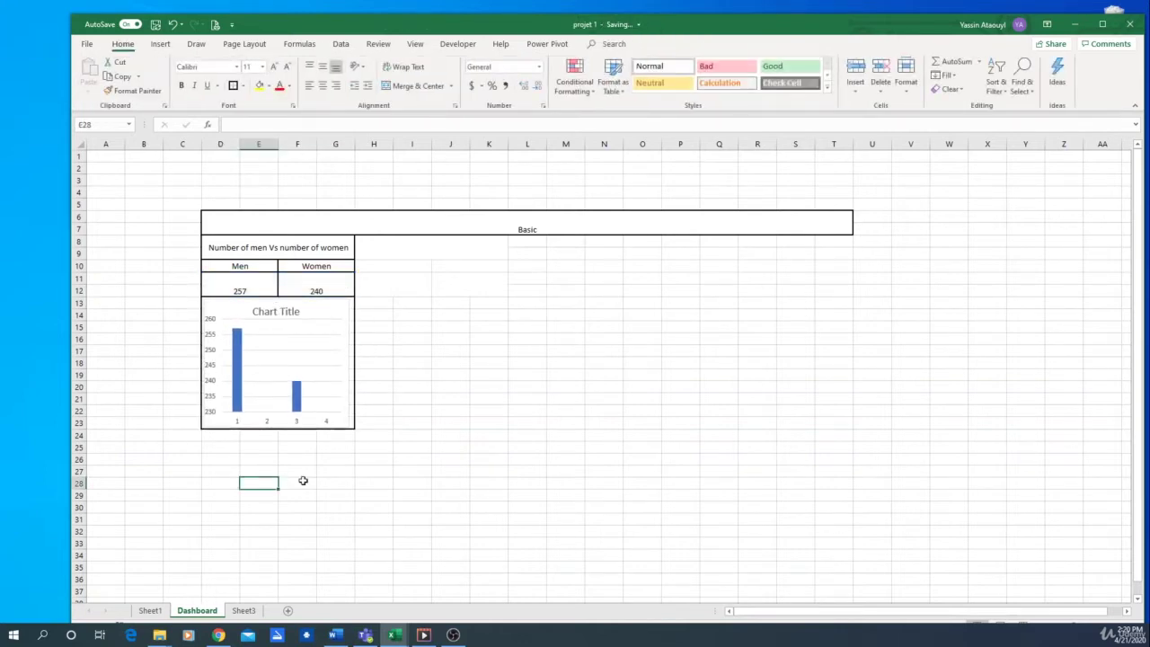
Recalculate the workbook to test that the chart updates, and look at the summary figures on Sheet1.
{"action": "key", "text": "F9"}
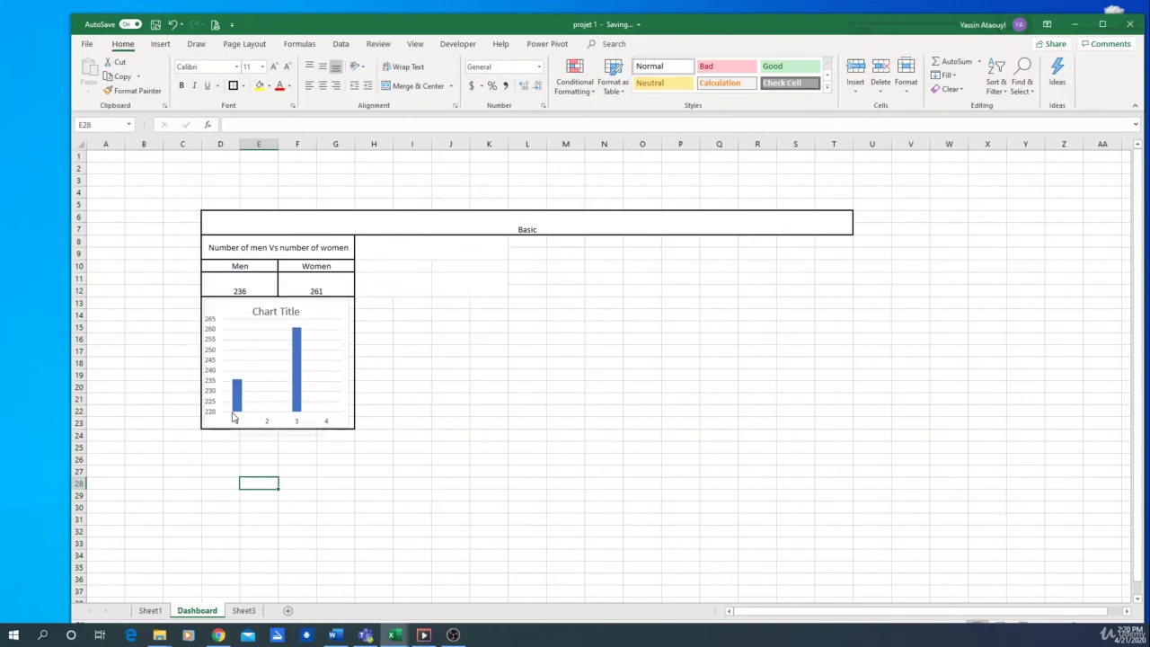
{"action": "left_click", "coordinate": [465, 468]}
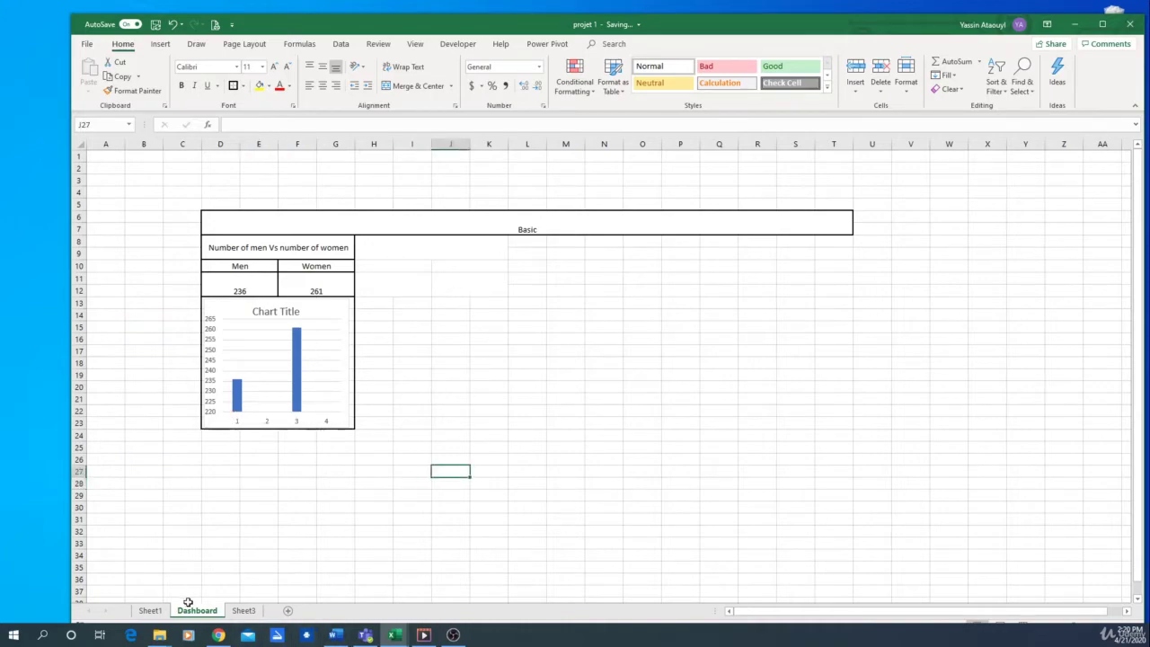
{"action": "left_click", "coordinate": [150, 611]}
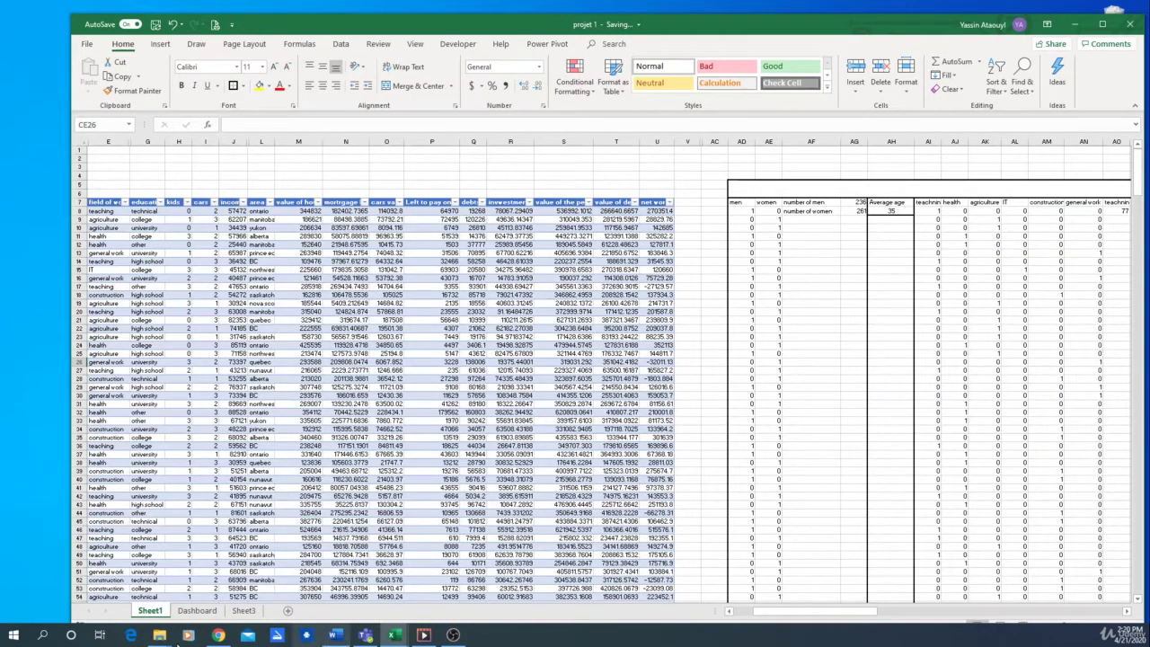
{"action": "left_click", "coordinate": [197, 611]}
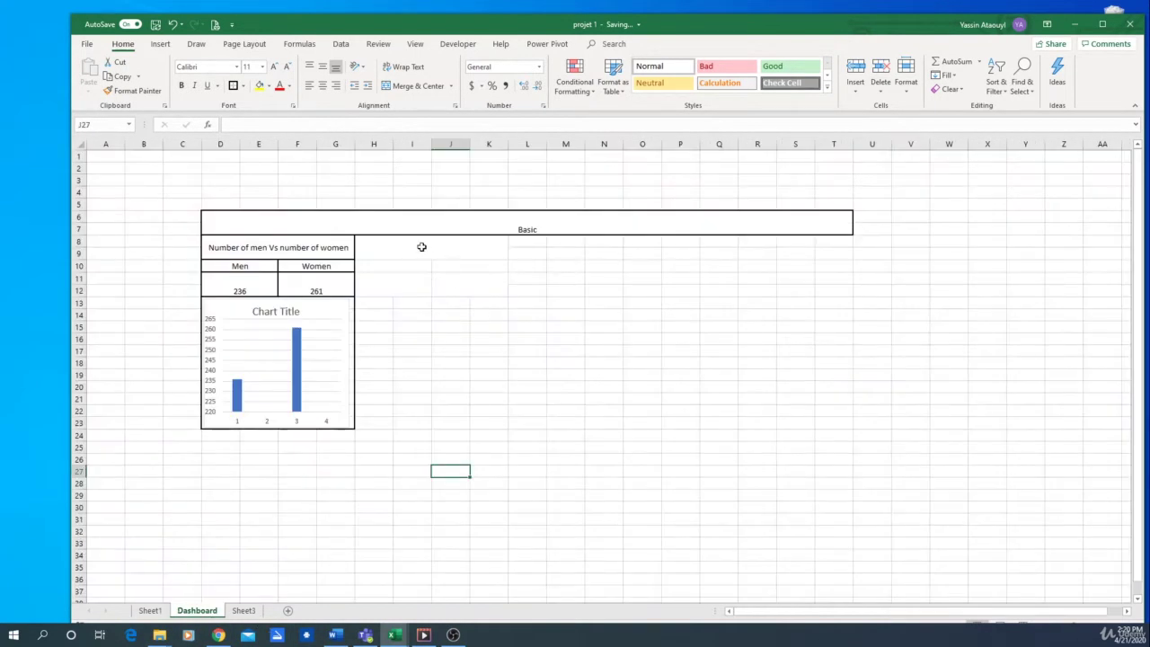
Unmerge the cells in H8:K12 beside the men and women block.
{"action": "mouse_move", "coordinate": [411, 250]}
{"action": "left_mouse_down"}
{"action": "mouse_move", "coordinate": [408, 288]}
{"action": "mouse_move", "coordinate": [426, 290]}
{"action": "left_mouse_up"}
{"action": "left_click", "coordinate": [551, 352]}
{"action": "left_click", "coordinate": [458, 364]}
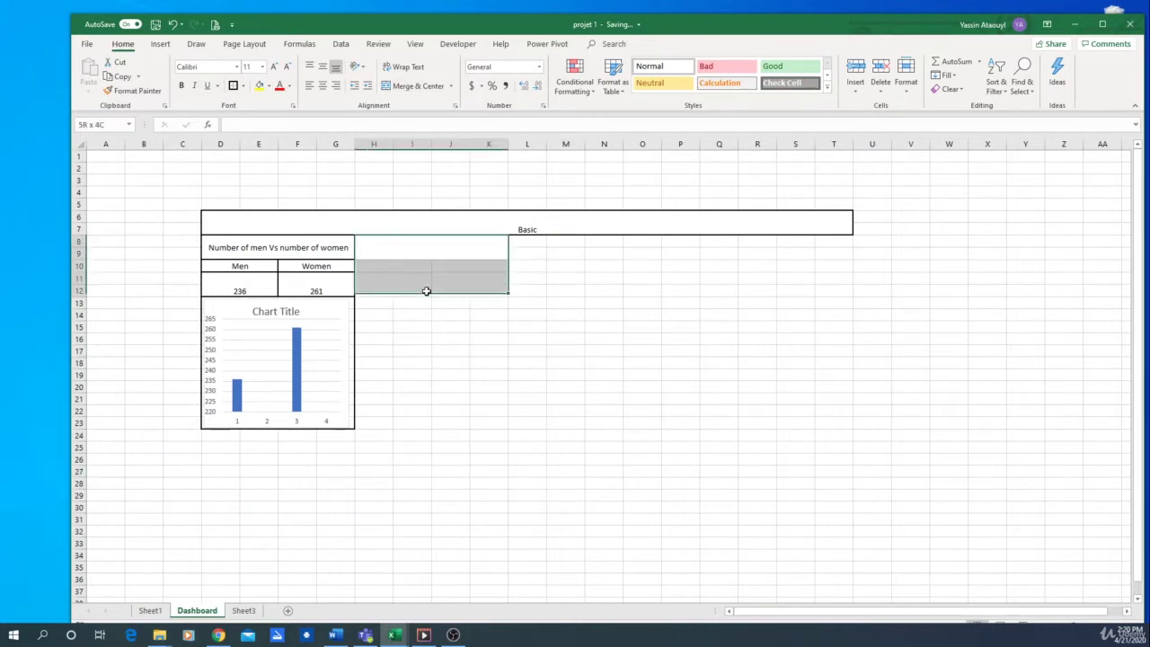
{"action": "left_click", "coordinate": [401, 88]}
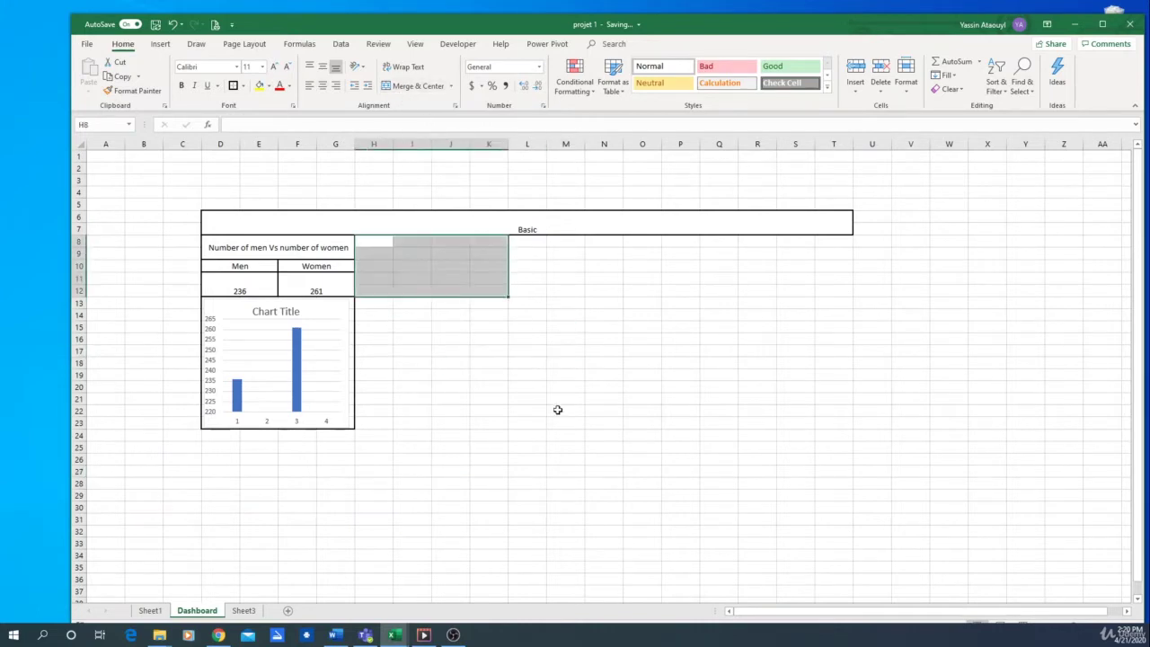
{"action": "left_click", "coordinate": [557, 408]}
Merge and center H8:K9 and enter the header "Average AGE" in it.
{"action": "left_click_drag", "start_coordinate": [398, 239], "coordinate": [506, 254]}
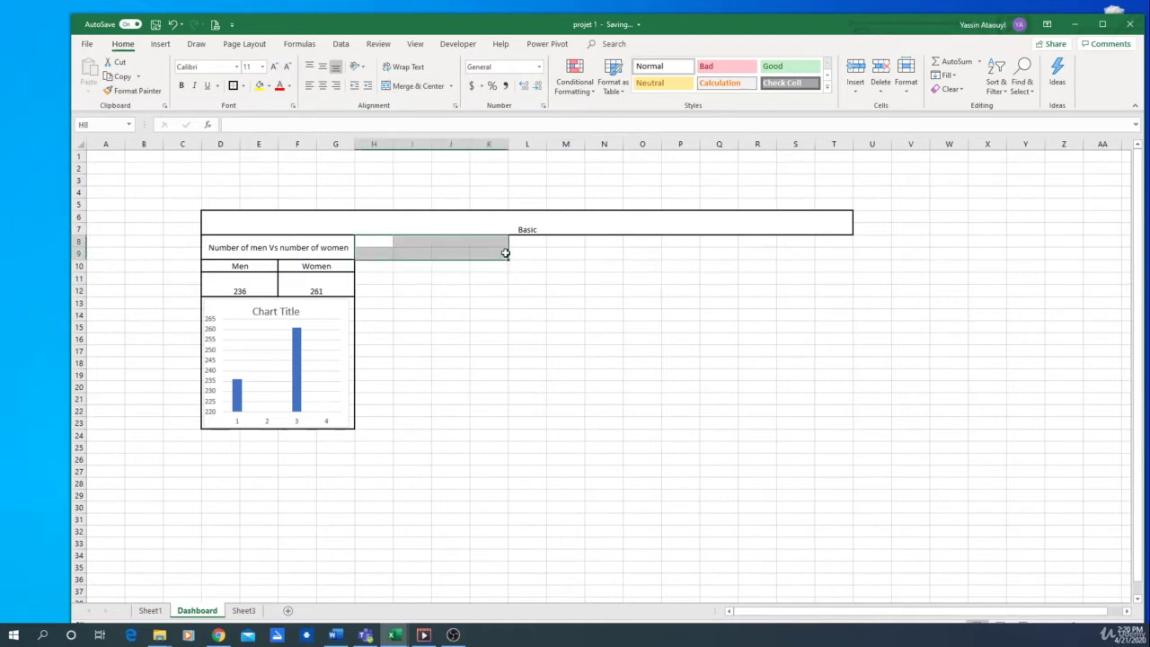
{"action": "left_click", "coordinate": [413, 85]}
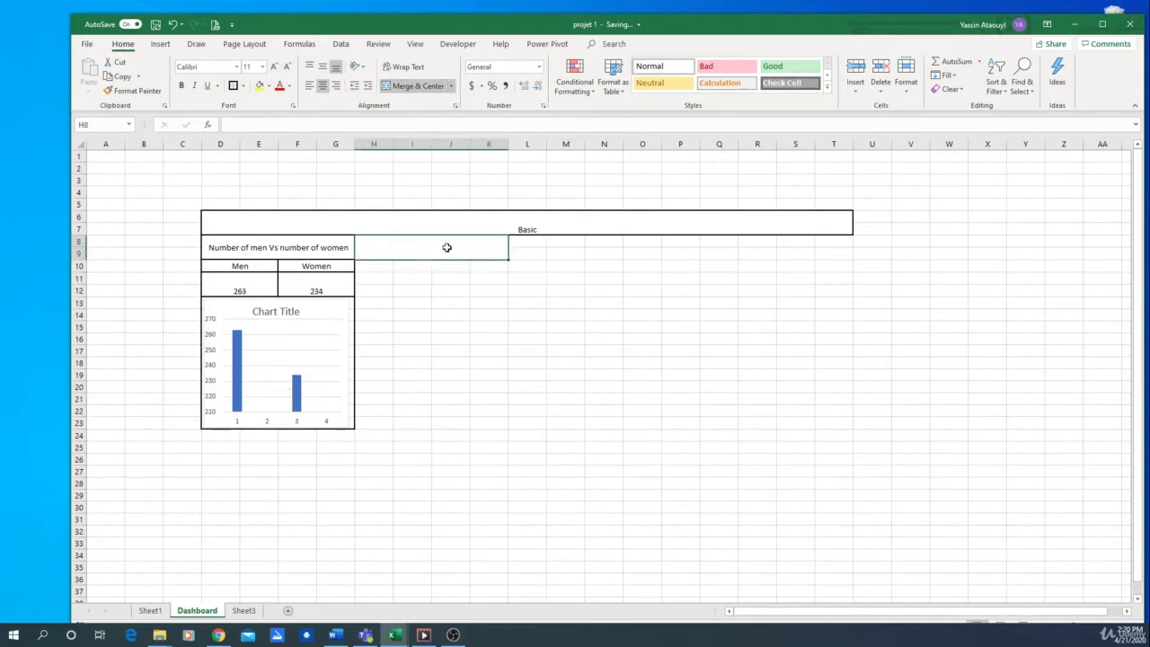
{"action": "type", "text": "Ave"}
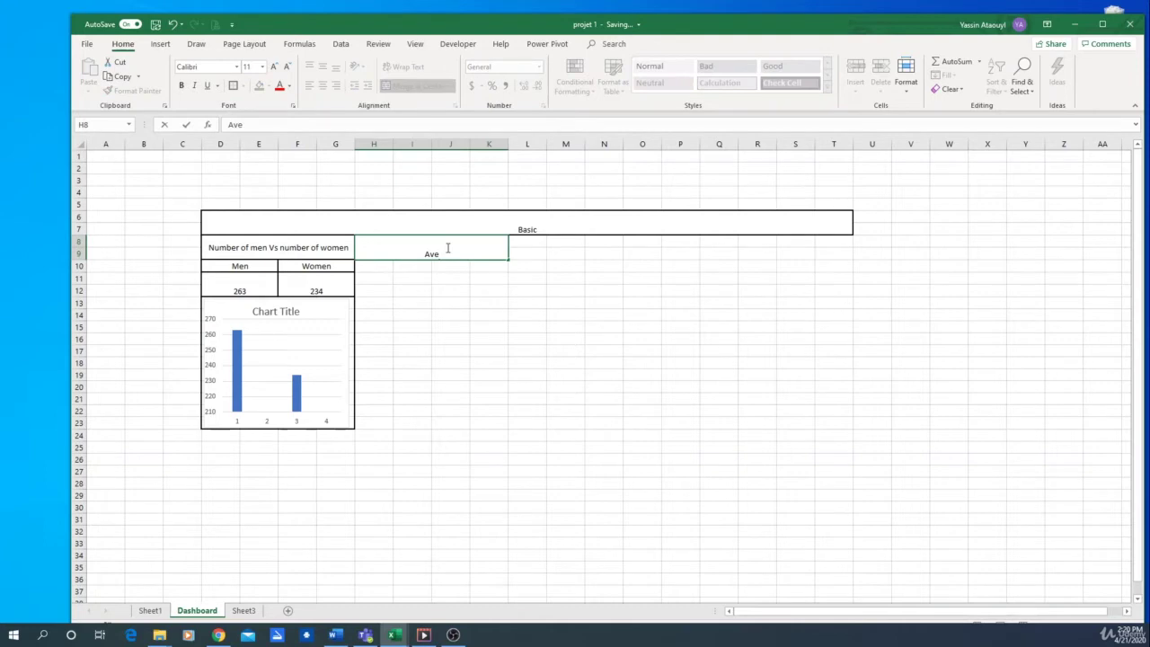
{"action": "type", "text": "rage AGe"}
{"action": "key", "text": "BackSpace"}
{"action": "type", "text": "E"}
{"action": "left_click", "coordinate": [454, 312]}
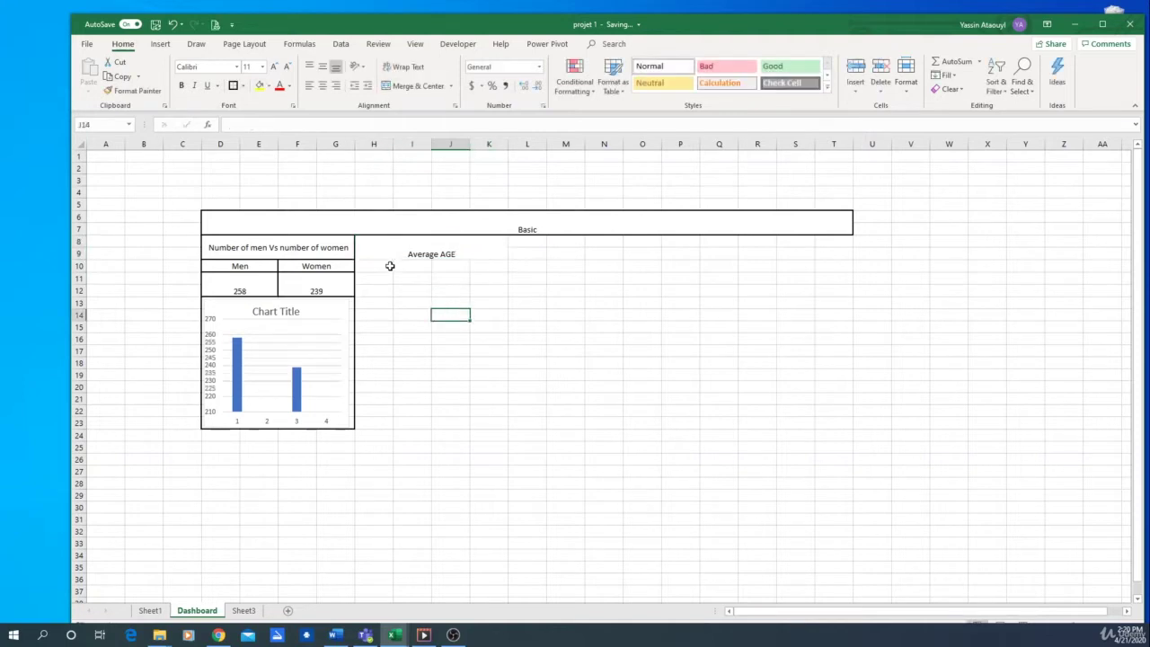
Merge and center H10:K12 and link it to the average age on Sheet1 with =Sheet1!AH8.
{"action": "left_click_drag", "start_coordinate": [381, 267], "coordinate": [474, 289]}
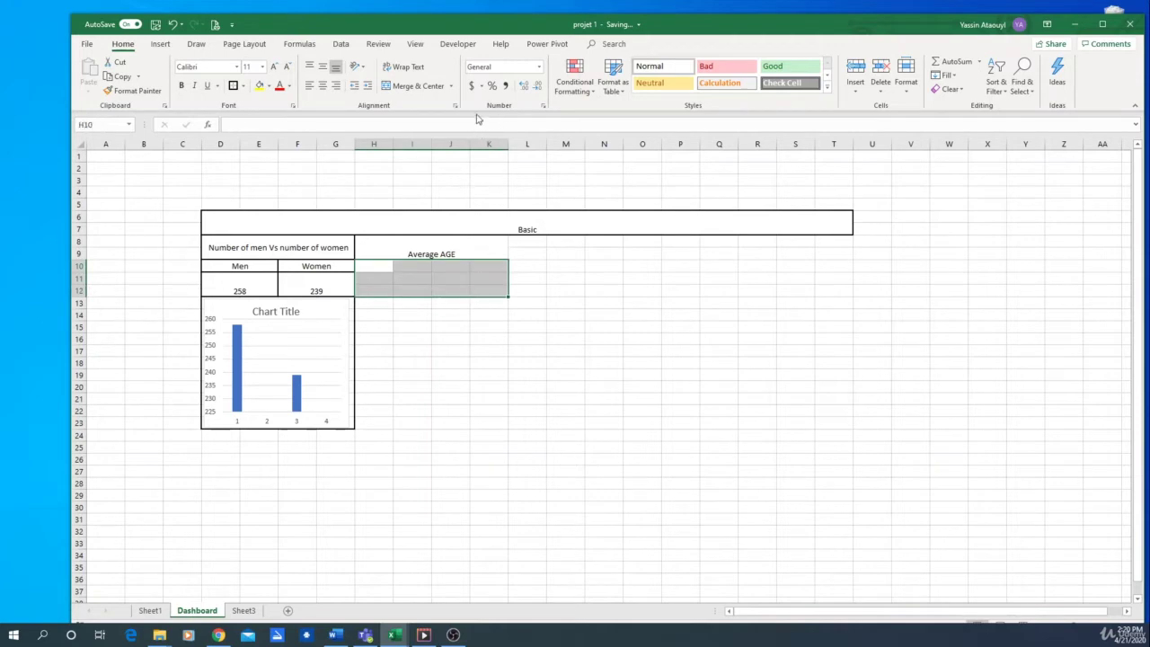
{"action": "left_click", "coordinate": [416, 86]}
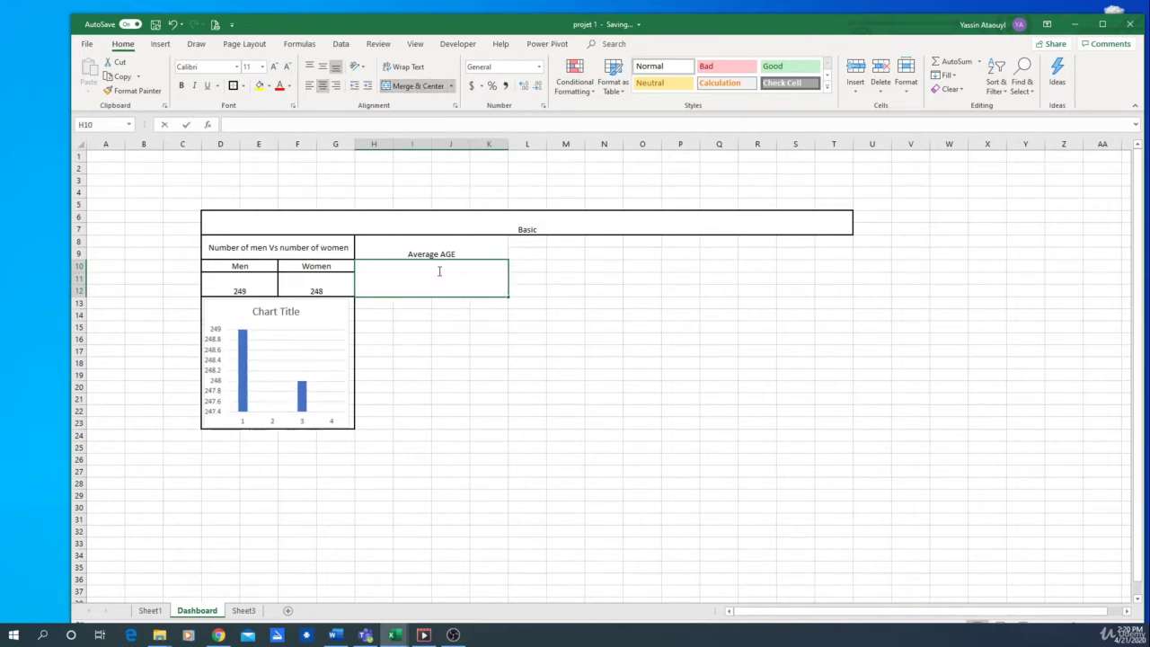
{"action": "type", "text": "="}
{"action": "left_click", "coordinate": [149, 610]}
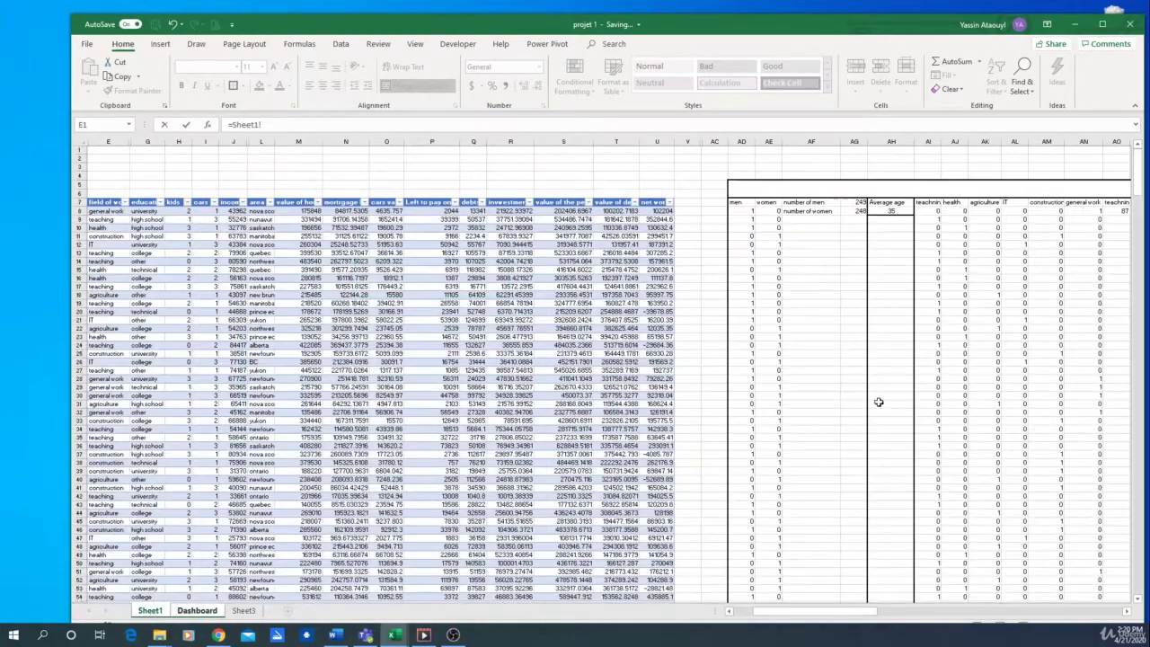
{"action": "left_click", "coordinate": [894, 212]}
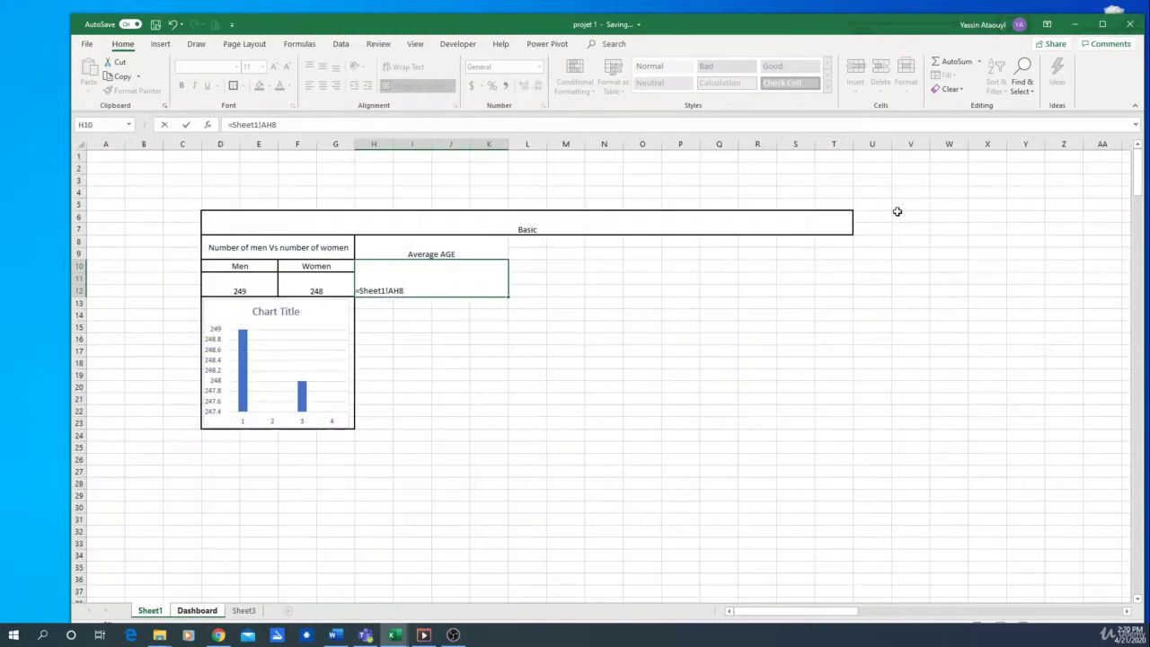
{"action": "key", "text": "Return"}
Middle-align the average age value vertically in its merged cell H10:K12.
{"action": "left_click", "coordinate": [449, 273]}
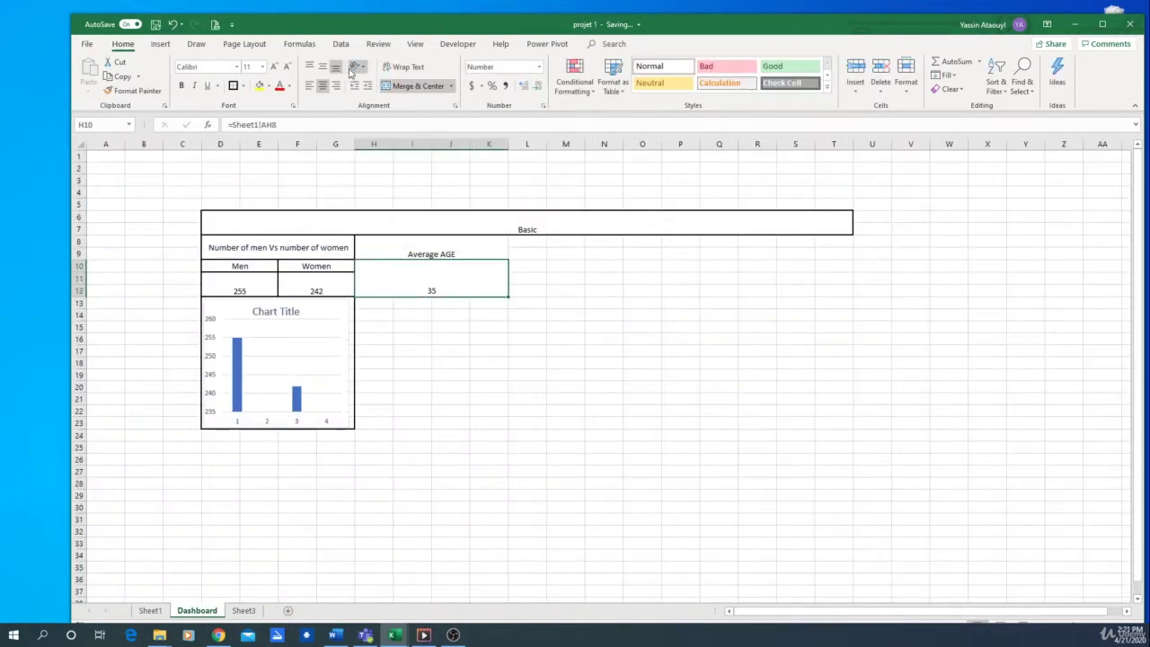
{"action": "left_click", "coordinate": [489, 375]}
{"action": "left_click", "coordinate": [455, 265]}
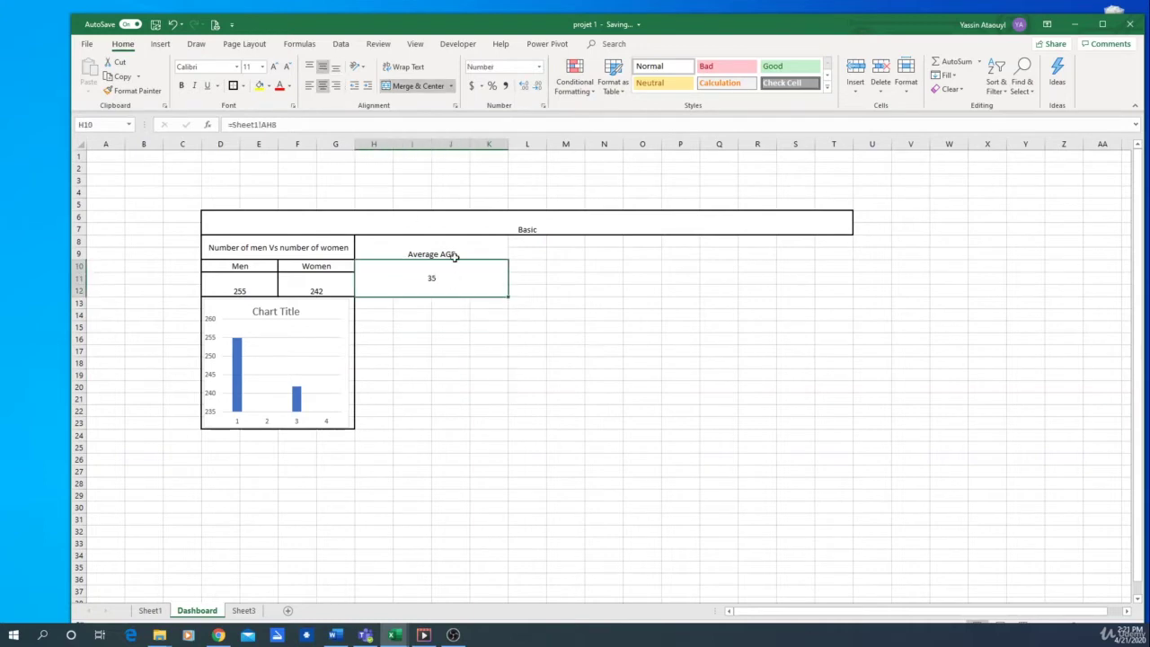
Add borders around the Average AGE header and value cells, and set the value's font size to 20.
{"action": "left_click", "coordinate": [440, 255]}
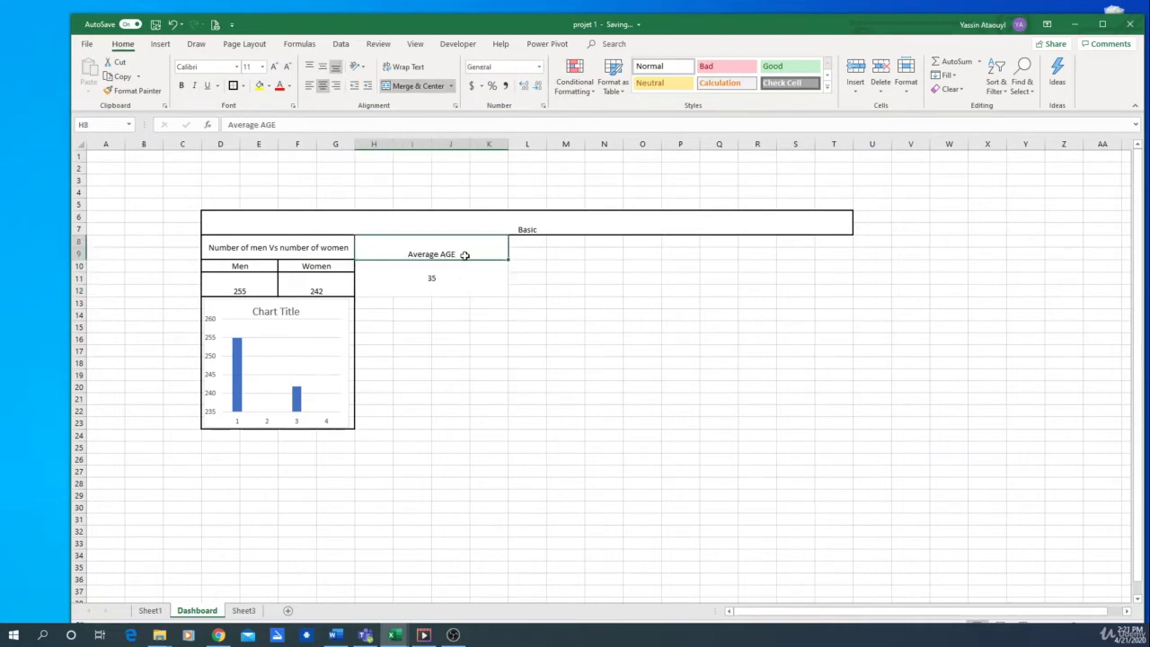
{"action": "left_click_drag", "start_coordinate": [423, 269], "coordinate": [467, 285]}
{"action": "left_click", "coordinate": [232, 85]}
{"action": "left_click", "coordinate": [488, 446]}
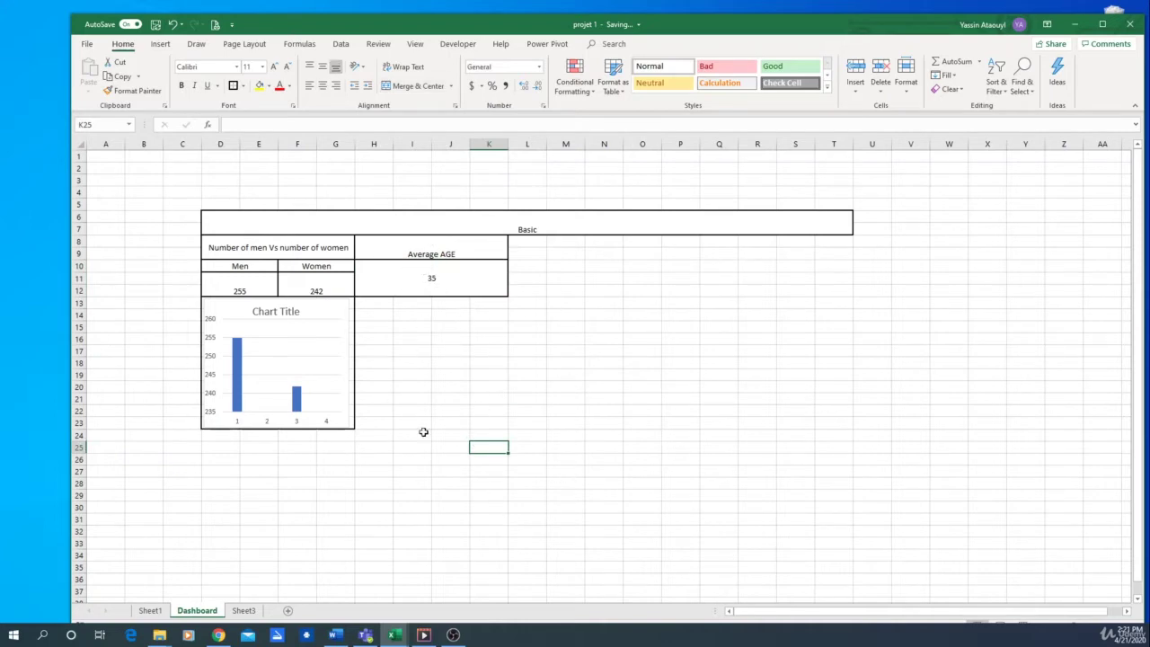
{"action": "left_click", "coordinate": [416, 280]}
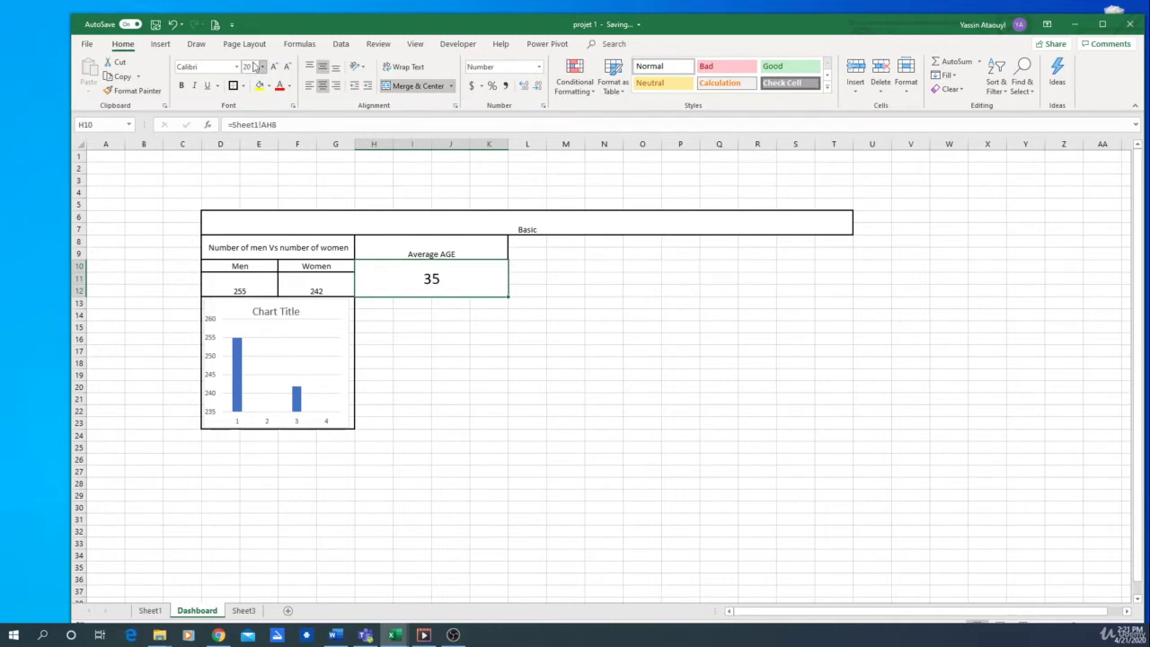
Look through the calculated statistics on Sheet1, from the average age to the profession, income and car value columns.
{"action": "left_click", "coordinate": [575, 506]}
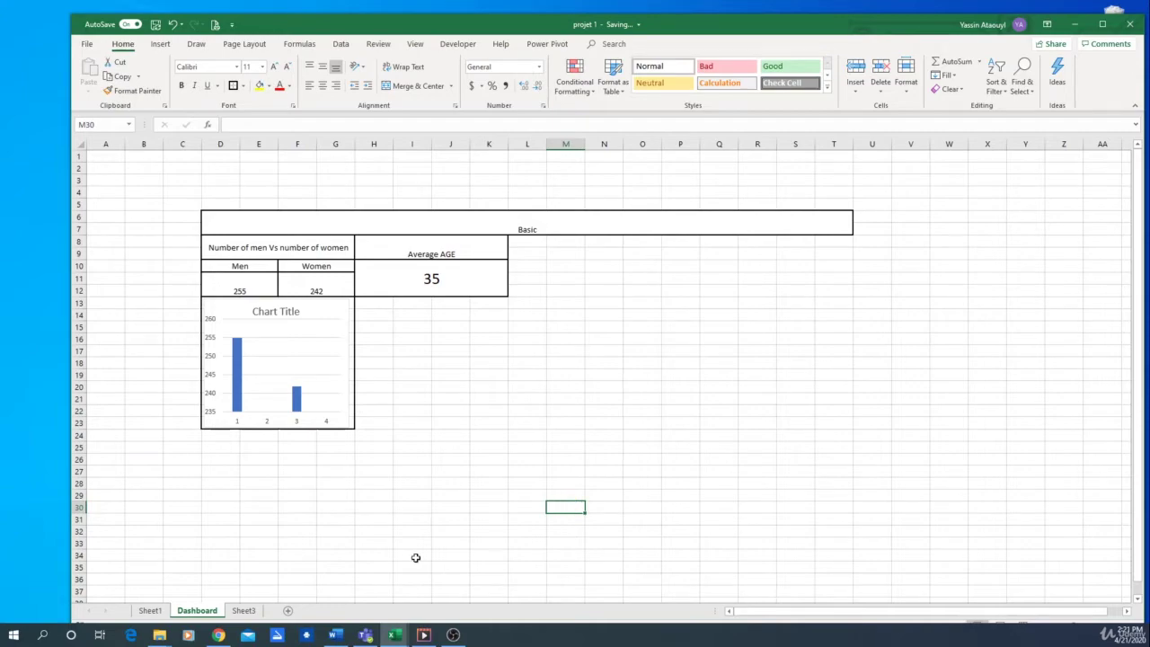
{"action": "left_click", "coordinate": [244, 611]}
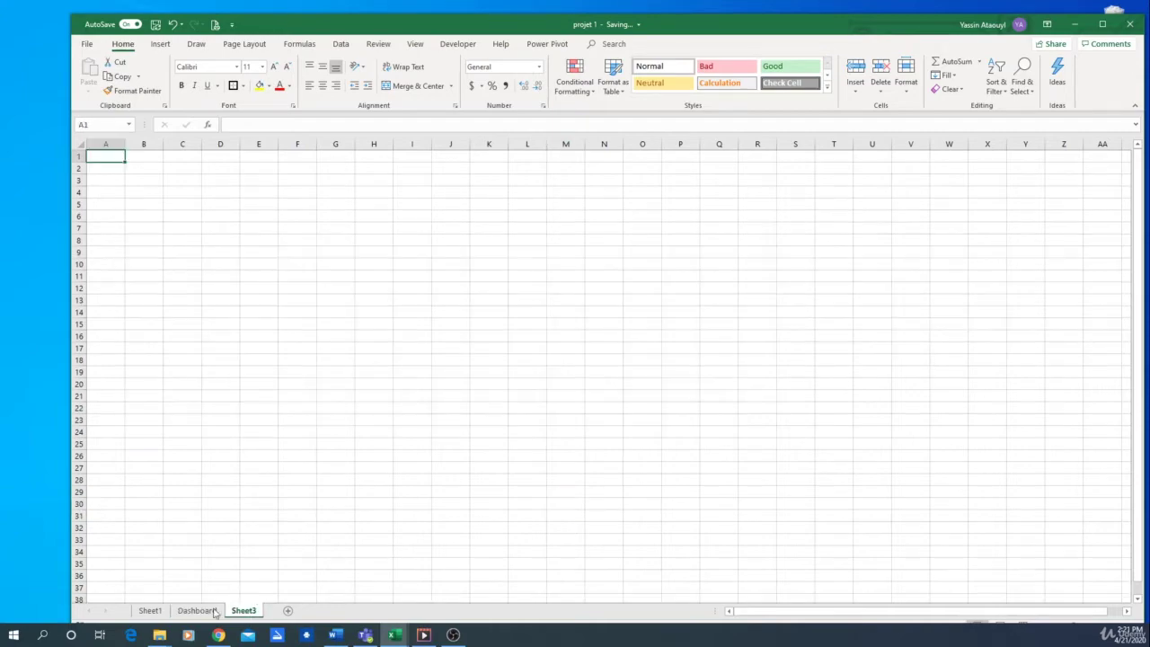
{"action": "left_click", "coordinate": [150, 611]}
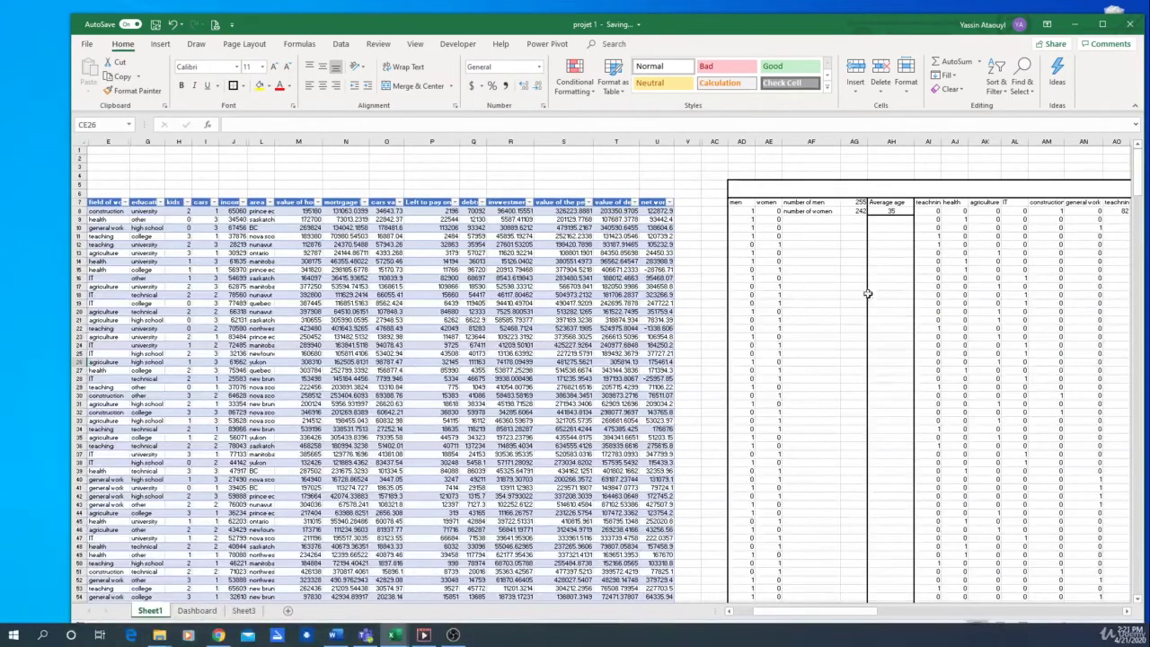
{"action": "left_click", "coordinate": [891, 286]}
{"action": "left_click", "coordinate": [1006, 286]}
{"action": "left_click", "coordinate": [1064, 287]}
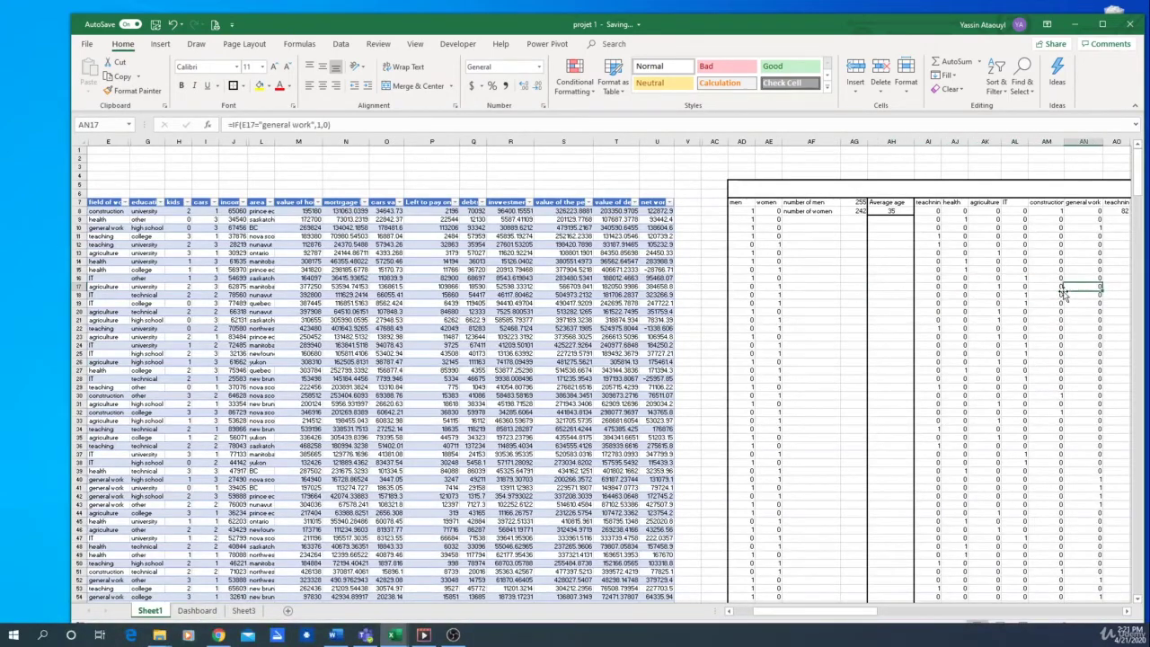
{"action": "key", "text": "Right"}
{"action": "key", "text": "Right"}
{"action": "key", "text": "Right"}
{"action": "key", "text": "Right"}
{"action": "key", "text": "Right"}
{"action": "key", "text": "Right"}
{"action": "key", "text": "Right"}
{"action": "key", "text": "Right"}
{"action": "key", "text": "Right"}
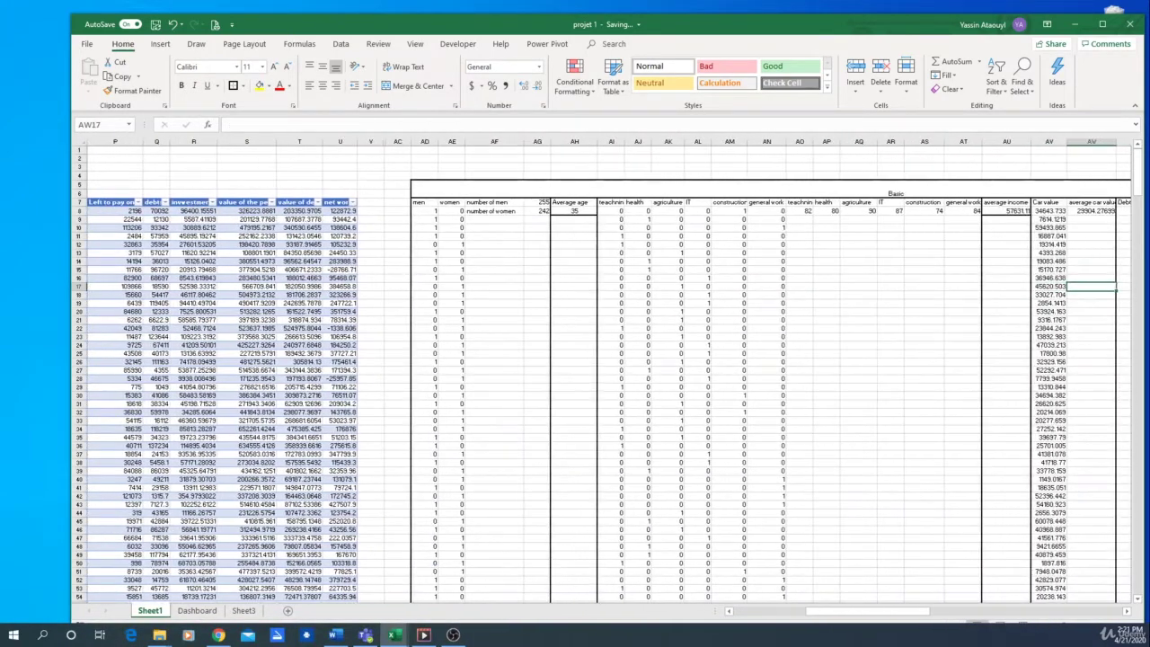
{"action": "key", "text": "alt+Tab"}
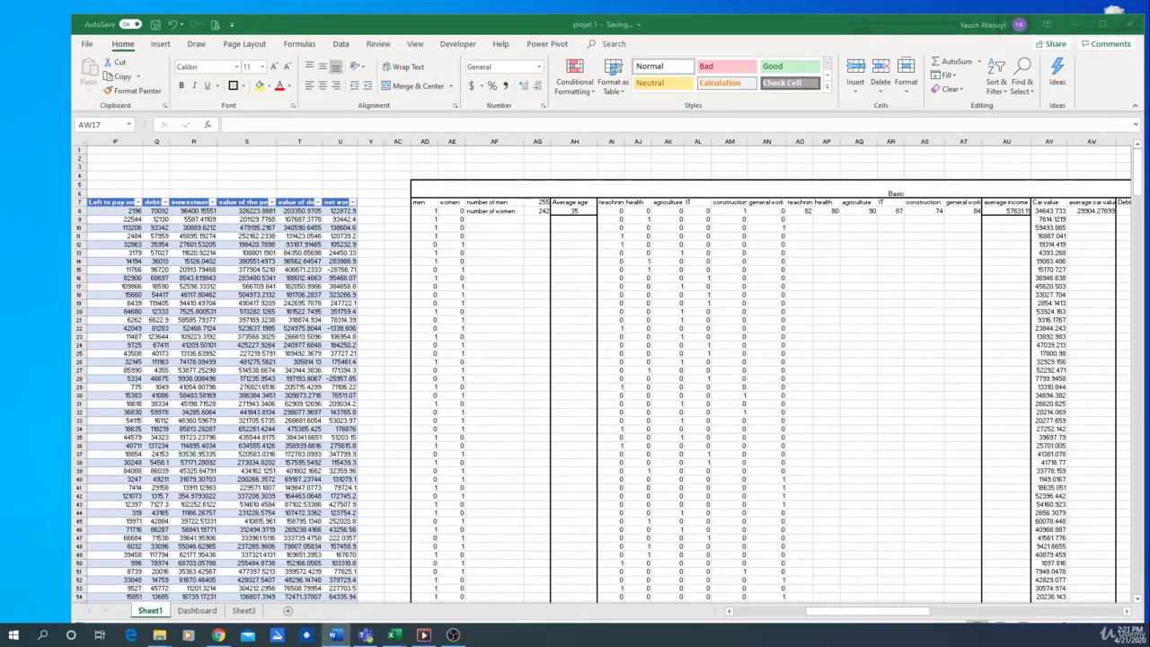
{"action": "key", "text": "alt+Tab"}
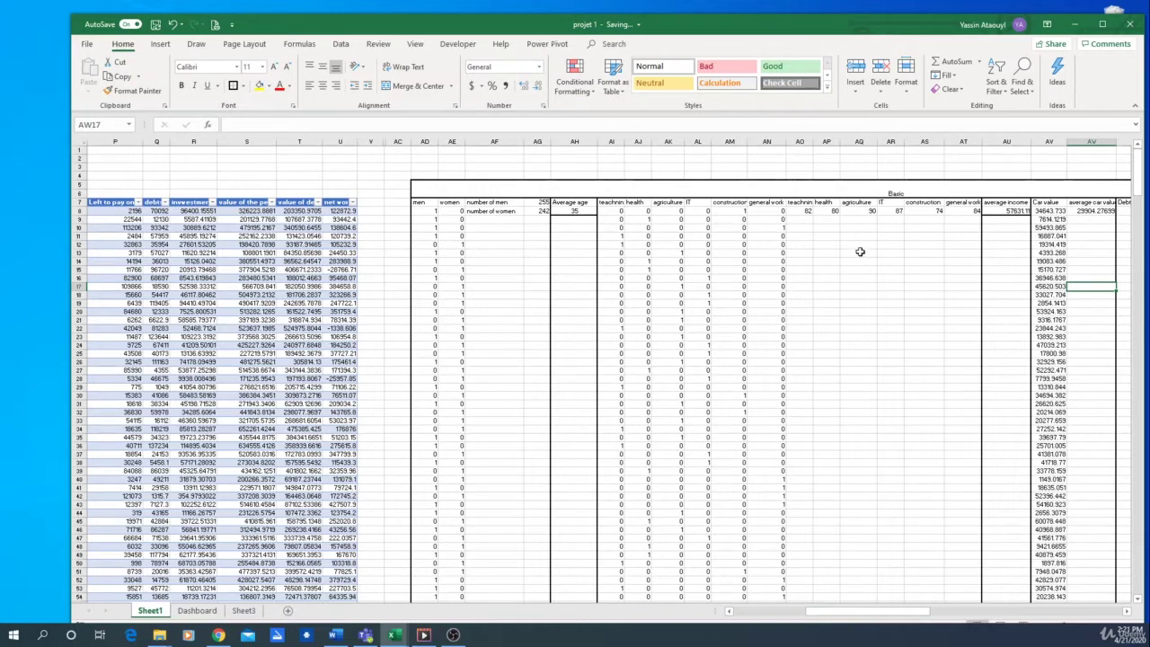
Merge and center L8:T9 on the Dashboard sheet and enter the header "Number of persons in each profession".
{"action": "left_click", "coordinate": [205, 611]}
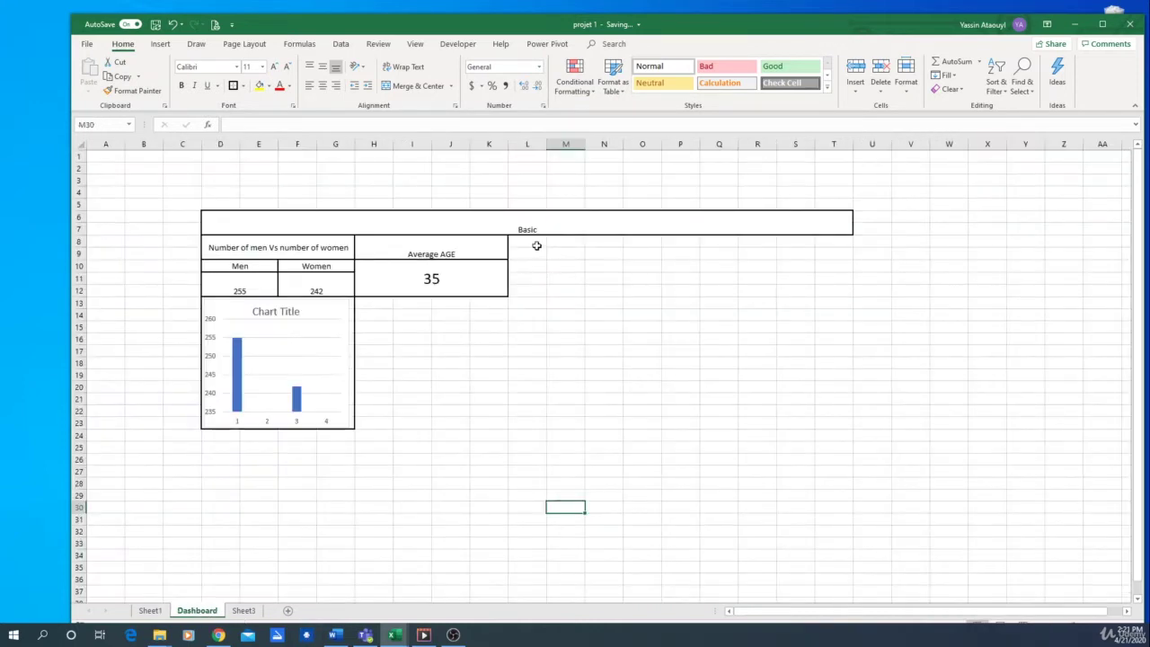
{"action": "left_click_drag", "start_coordinate": [536, 246], "coordinate": [831, 249]}
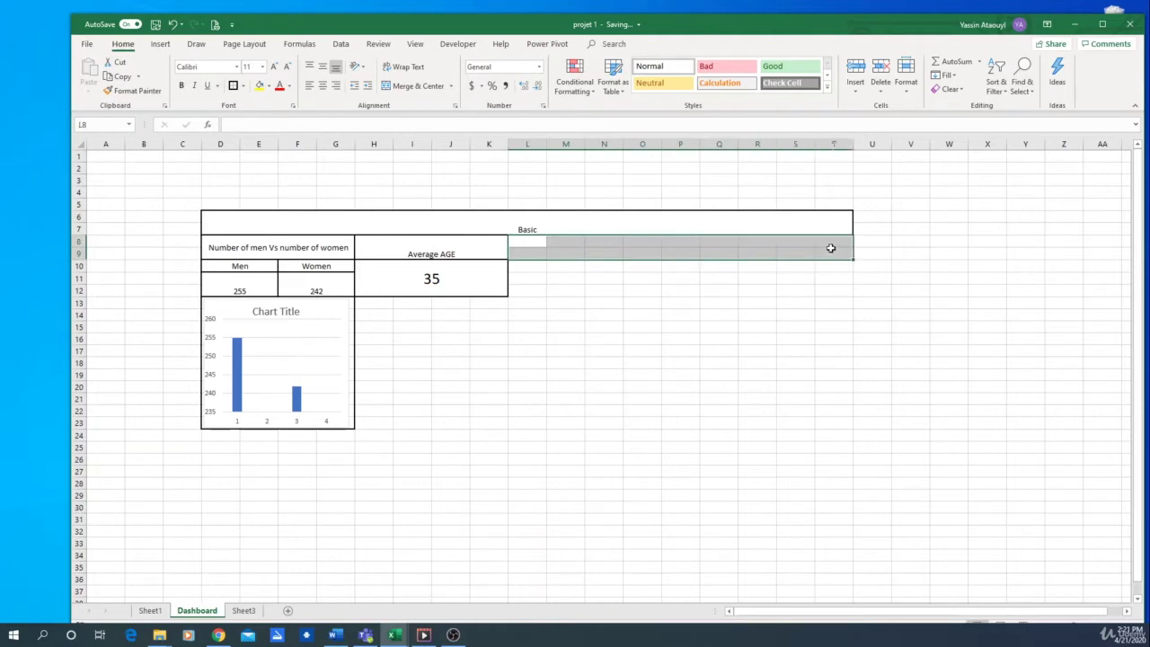
{"action": "left_click", "coordinate": [417, 85]}
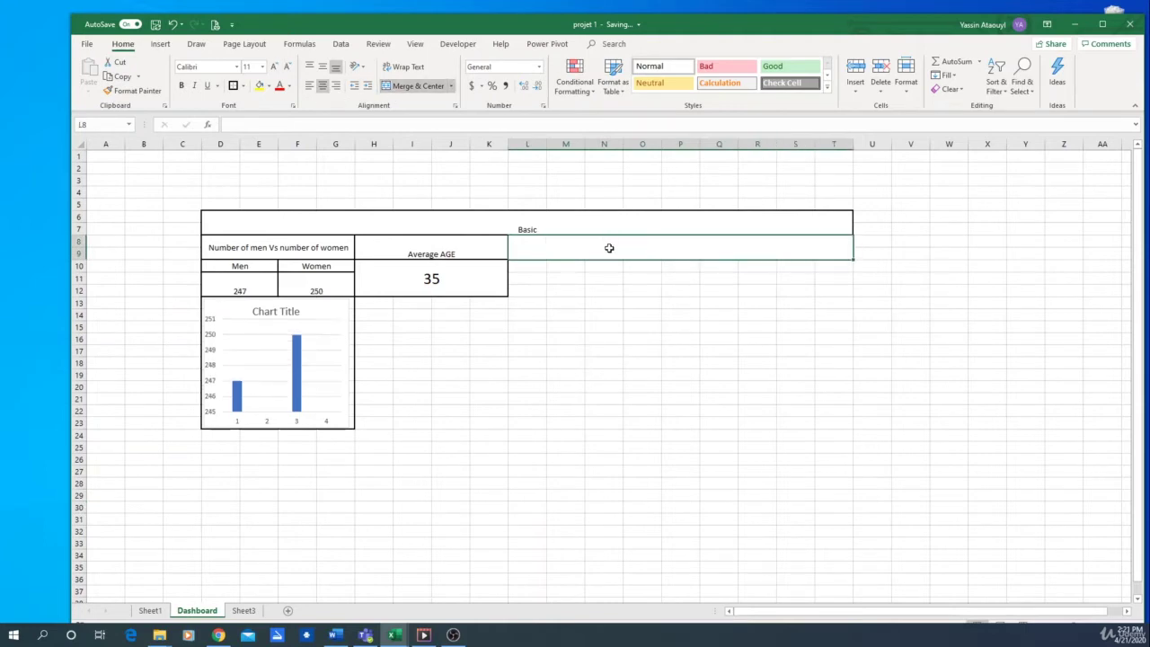
{"action": "type", "text": "Num"}
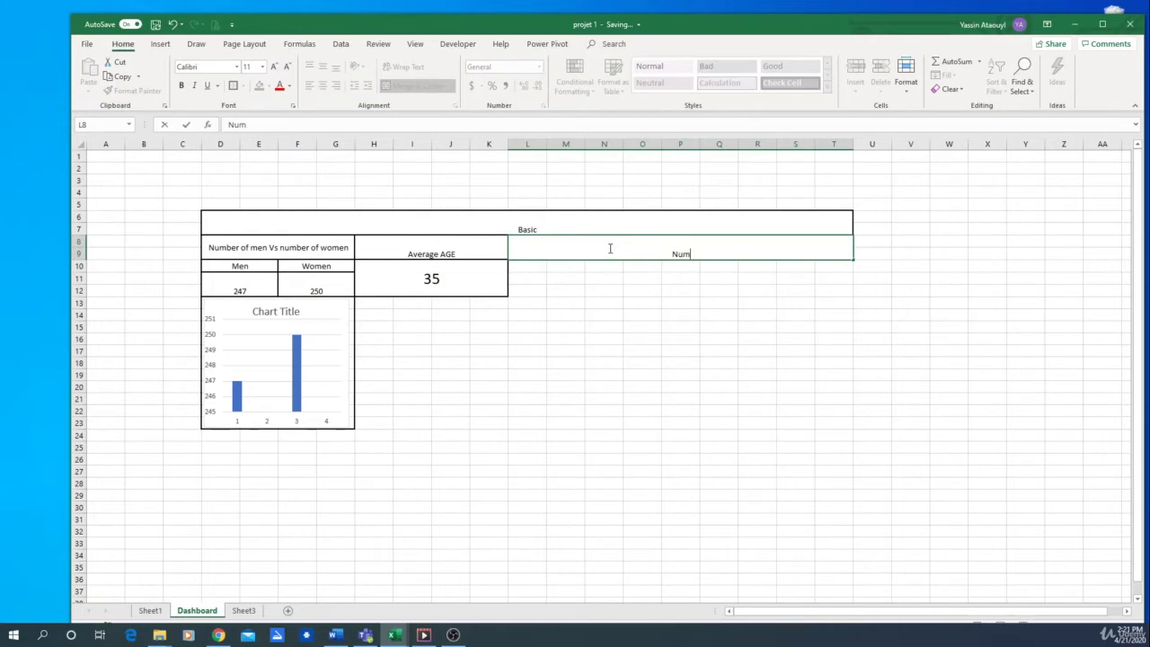
{"action": "type", "text": "ber of persons in each pe"}
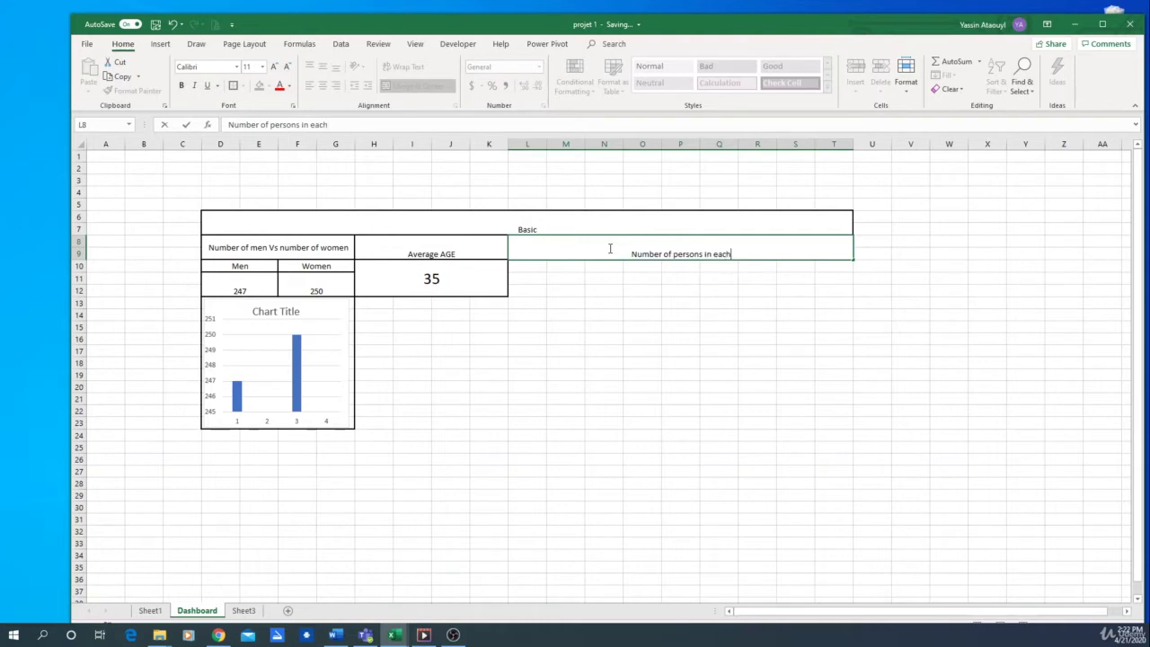
{"action": "key", "text": "BackSpace"}
{"action": "key", "text": "BackSpace"}
{"action": "key", "text": "BackSpace"}
{"action": "type", "text": "profession"}
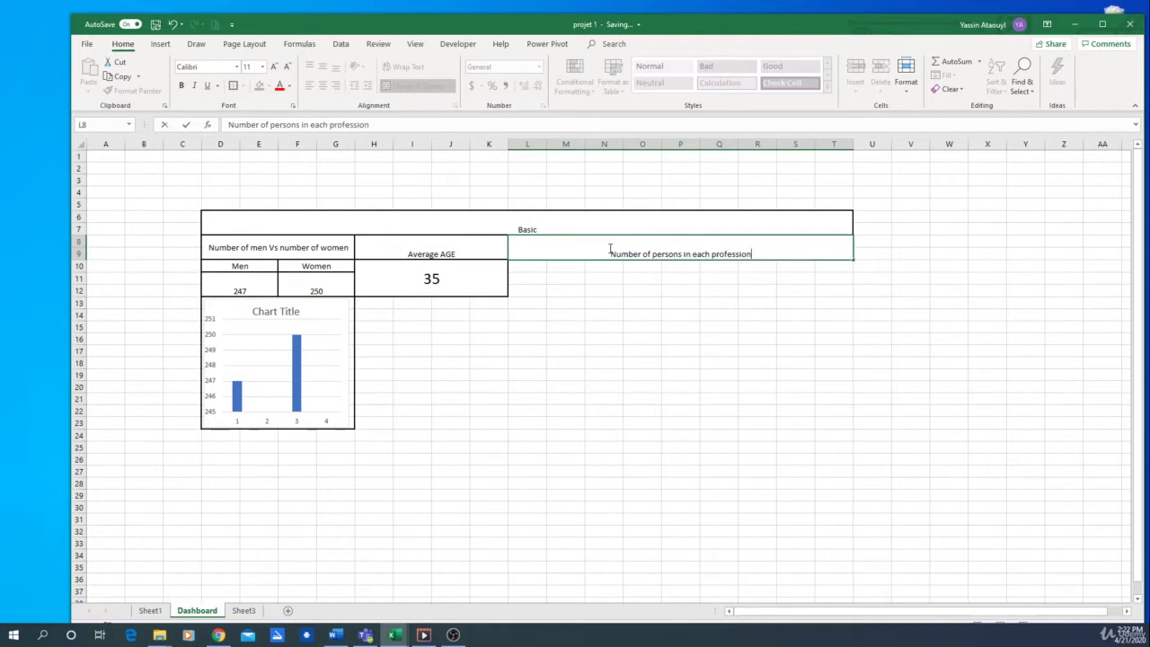
{"action": "key", "text": "Return"}
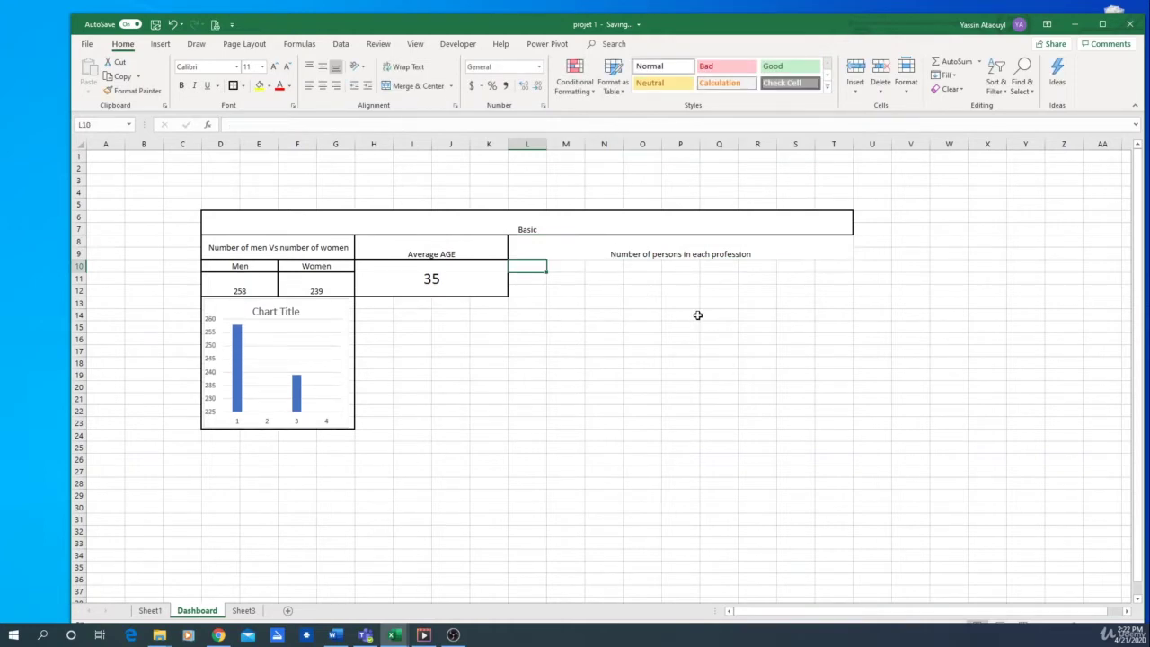
Merge and center L10:M10 below the profession header and copy the merged cell across row 10 through S10.
{"action": "left_click_drag", "start_coordinate": [537, 268], "coordinate": [566, 268]}
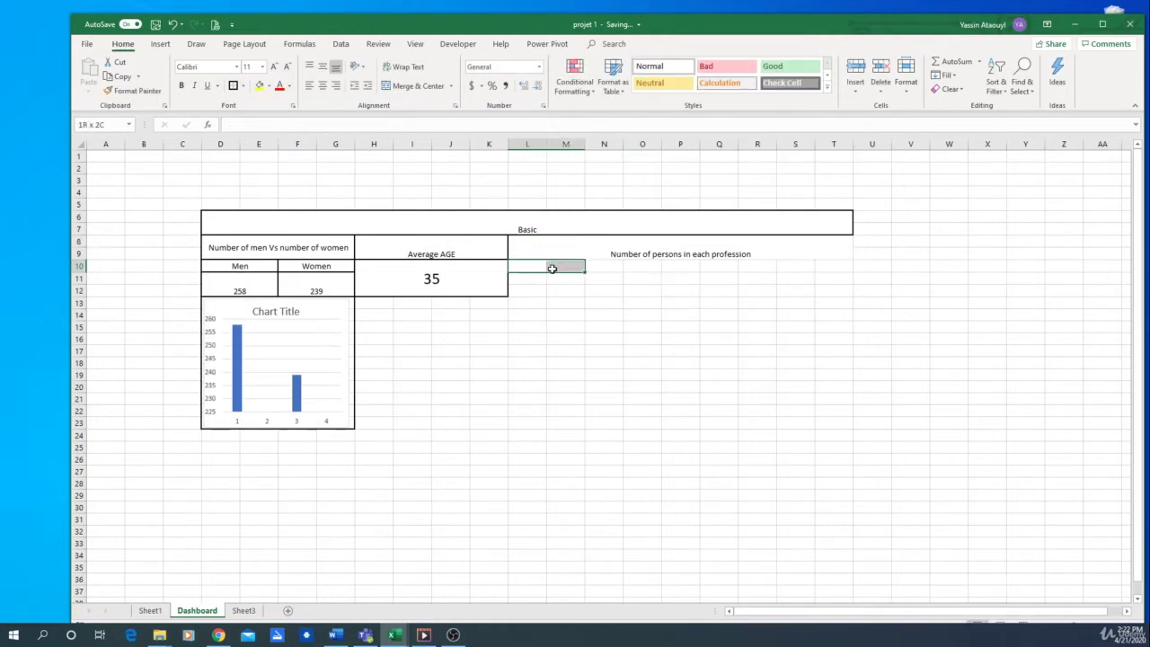
{"action": "left_click", "coordinate": [415, 86]}
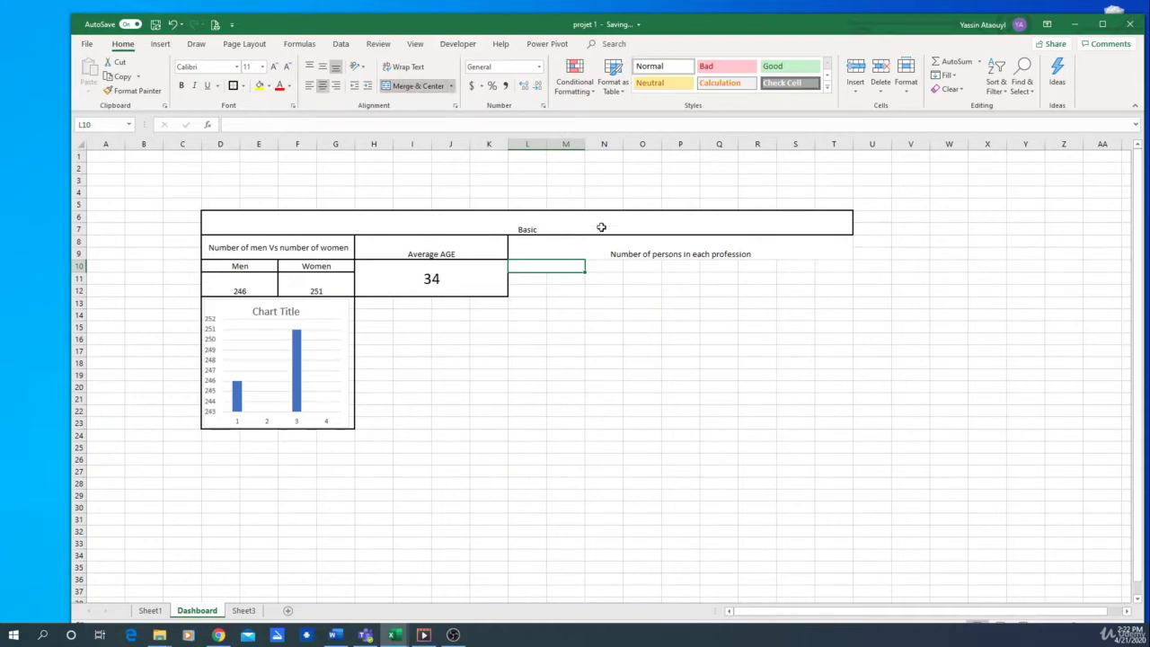
{"action": "key", "text": "ctrl+c"}
{"action": "key", "text": "Right"}
{"action": "key", "text": "Right"}
{"action": "key", "text": "Right"}
{"action": "key", "text": "ctrl+v"}
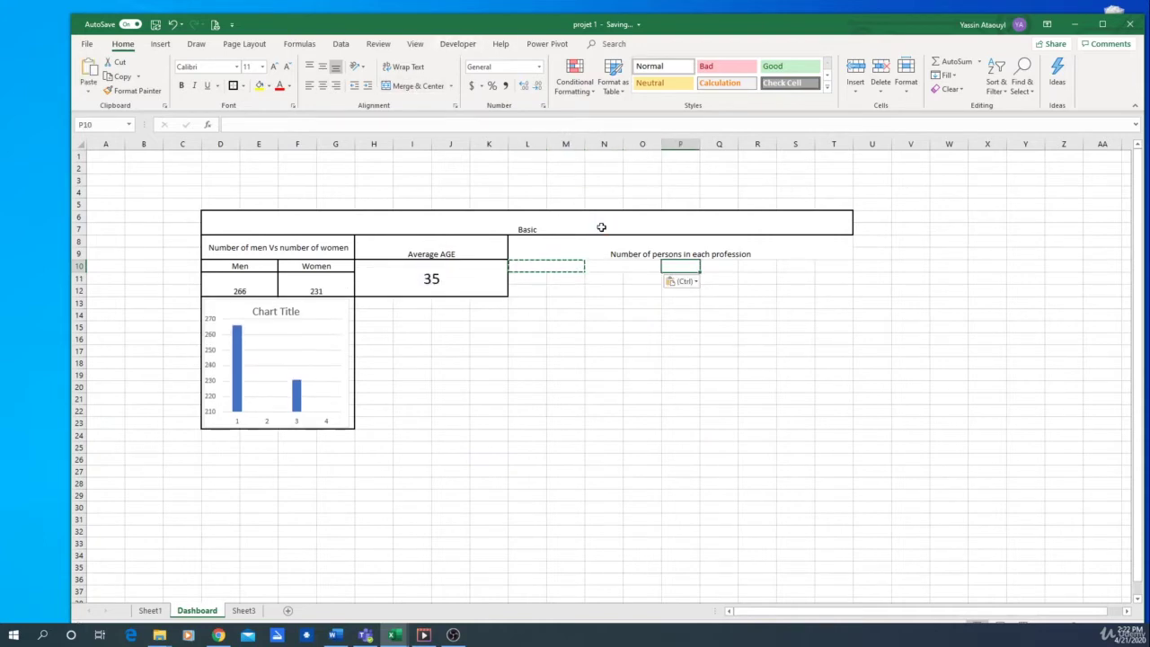
{"action": "key", "text": "Right"}
{"action": "key", "text": "ctrl+v"}
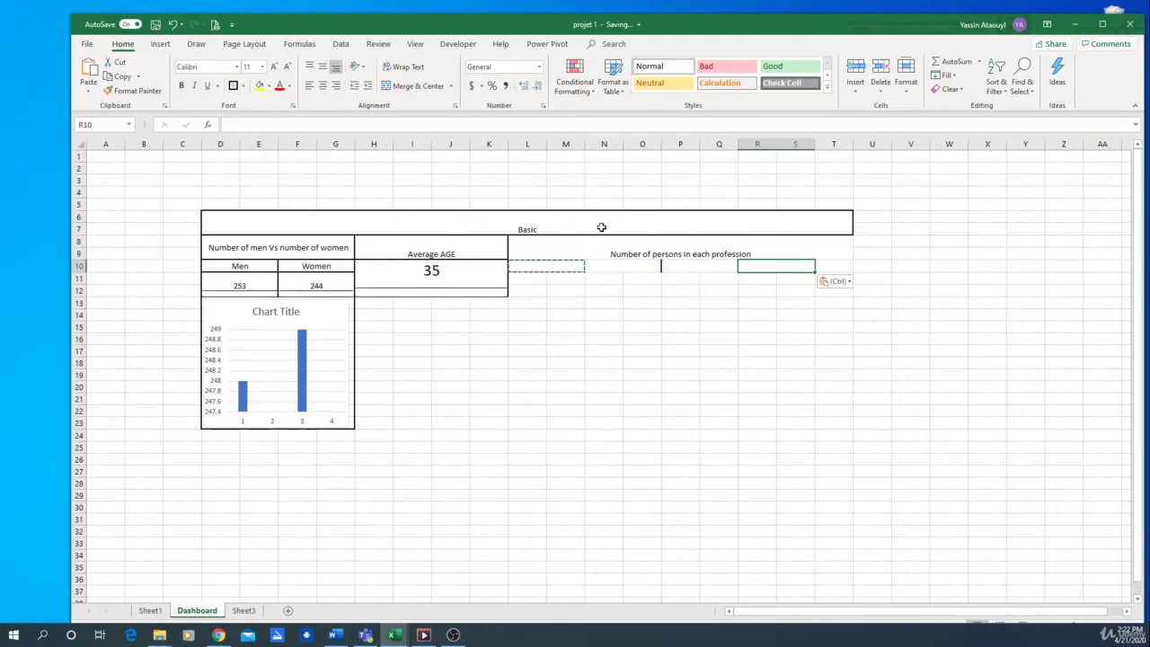
Insert four blank columns before column T to widen the profession section.
{"action": "left_click", "coordinate": [723, 398]}
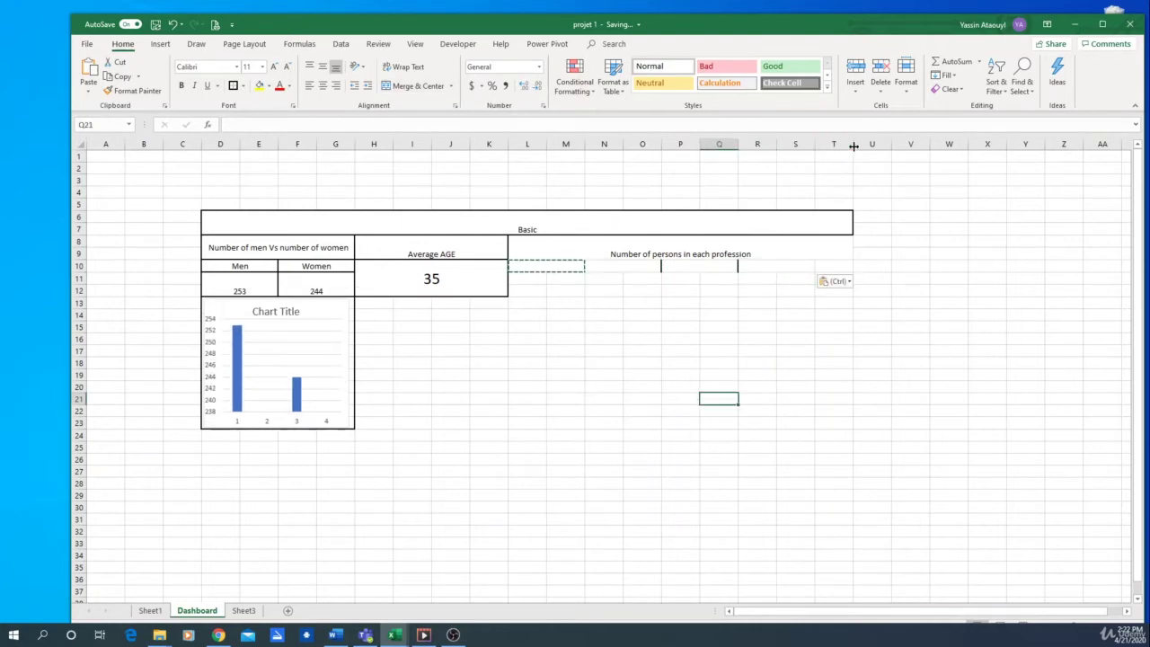
{"action": "mouse_move", "coordinate": [847, 144]}
{"action": "left_mouse_down"}
{"action": "mouse_move", "coordinate": [876, 144]}
{"action": "mouse_move", "coordinate": [862, 145]}
{"action": "left_mouse_up"}
{"action": "right_click", "coordinate": [855, 146]}
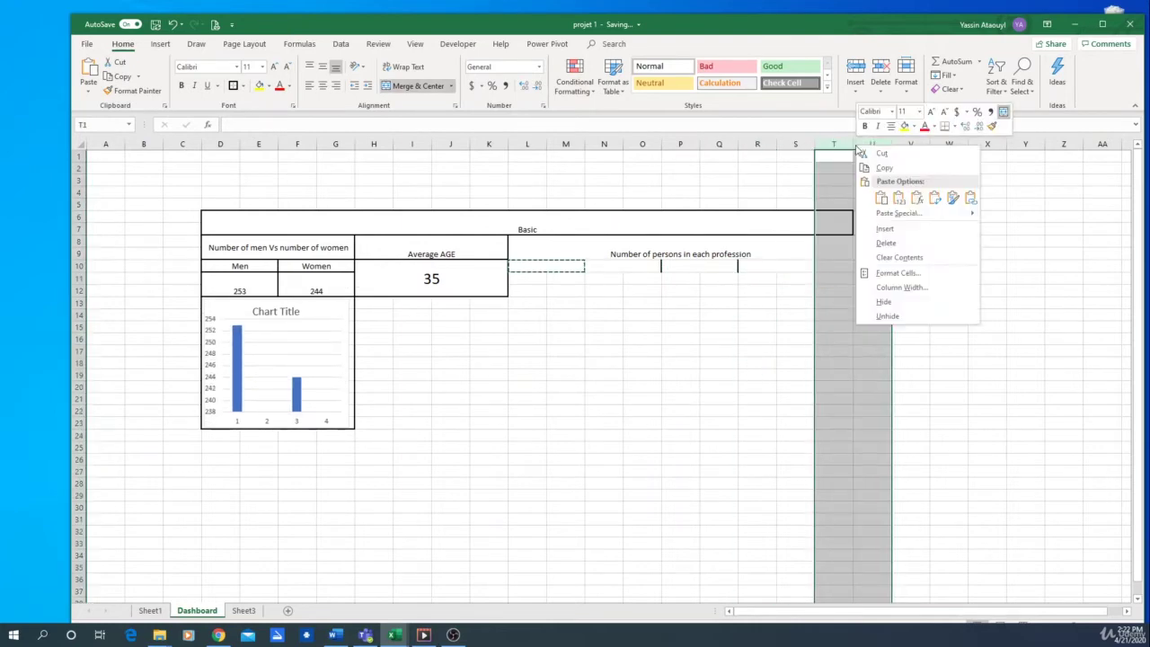
{"action": "left_click", "coordinate": [890, 229]}
{"action": "right_click", "coordinate": [848, 143]}
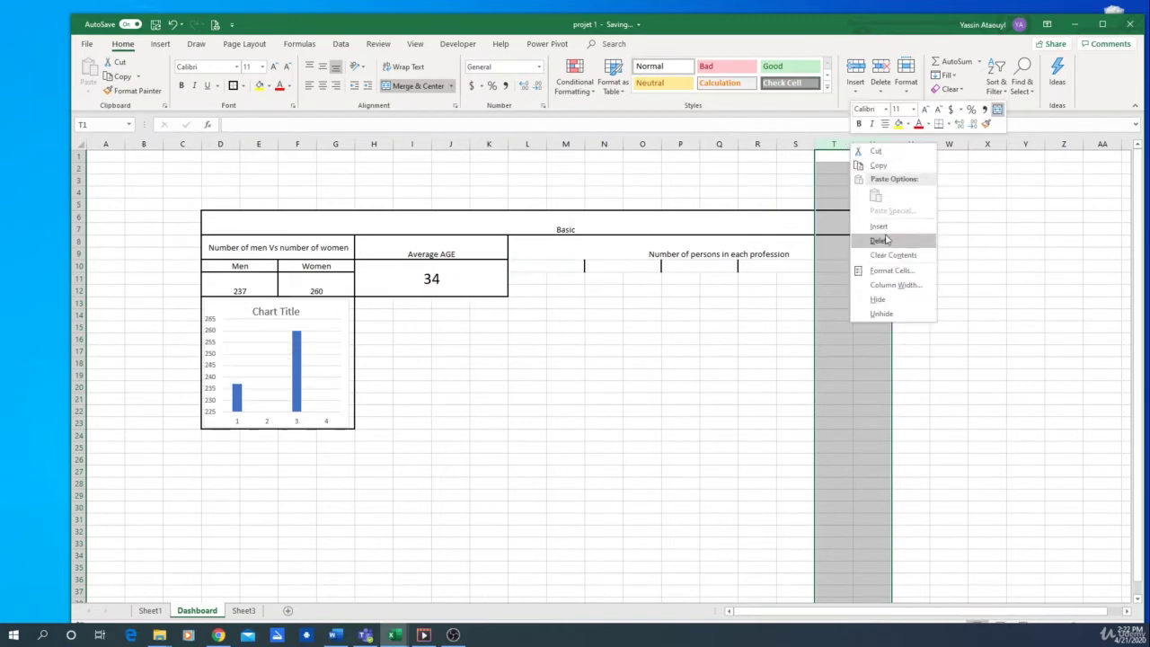
{"action": "left_click", "coordinate": [861, 226]}
{"action": "left_click", "coordinate": [831, 269]}
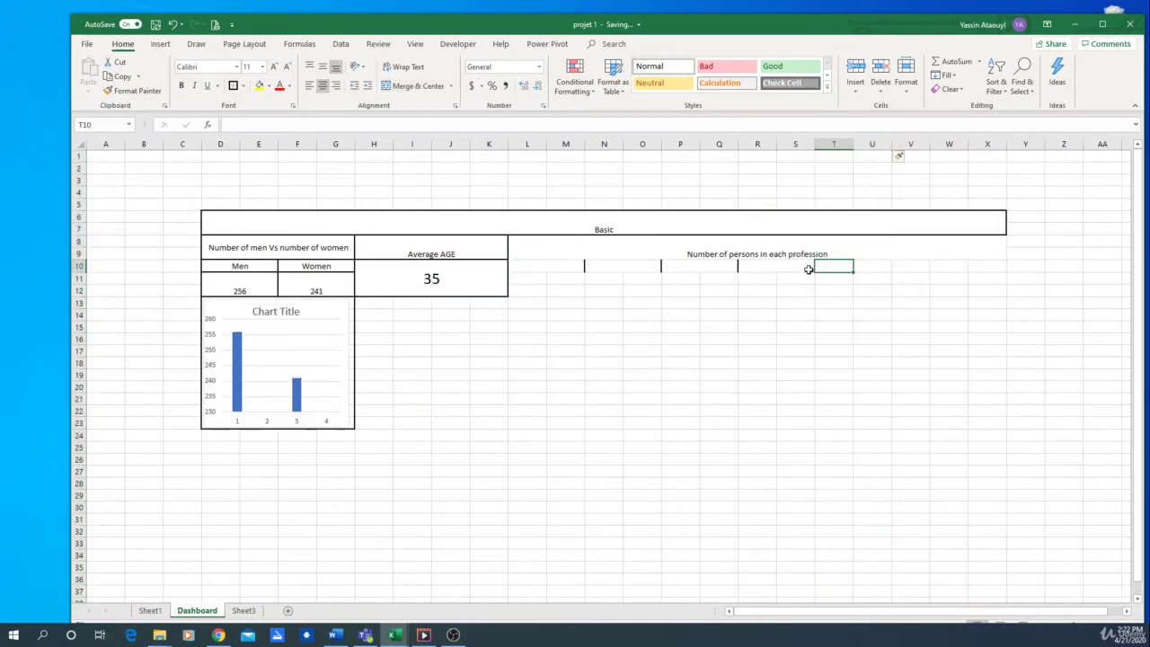
Copy the three merged cells L10:Q10 into R10:W10 to make six profession label cells.
{"action": "left_click_drag", "start_coordinate": [539, 267], "coordinate": [672, 266]}
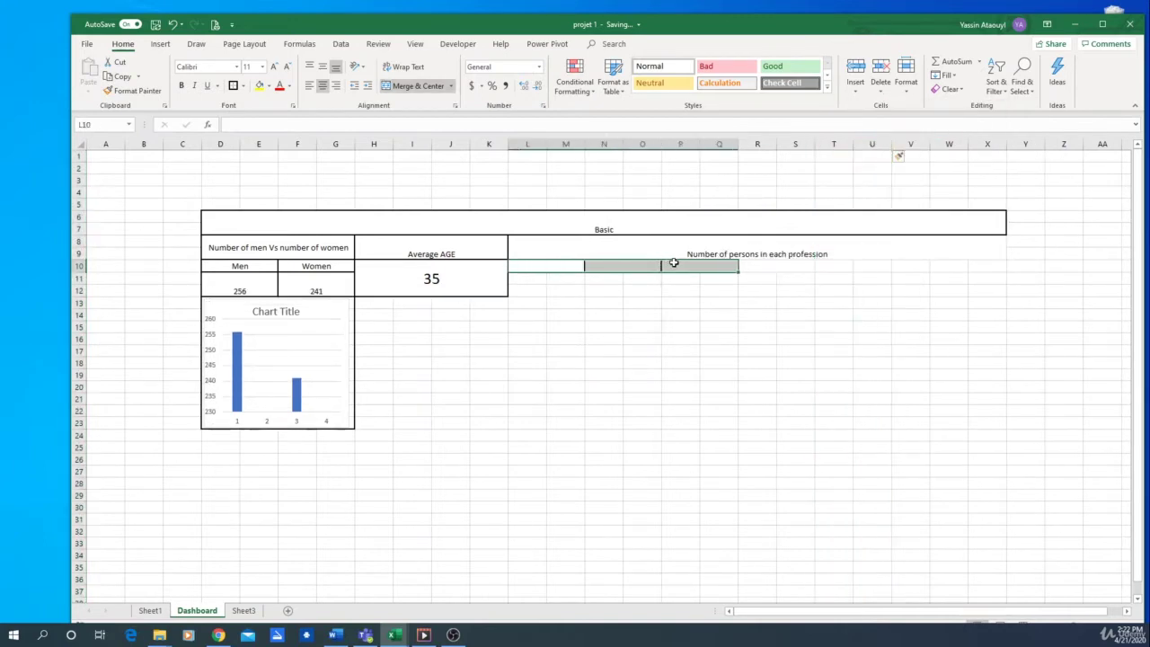
{"action": "key", "text": "ctrl+c"}
{"action": "left_click", "coordinate": [769, 265]}
{"action": "key", "text": "ctrl+v"}
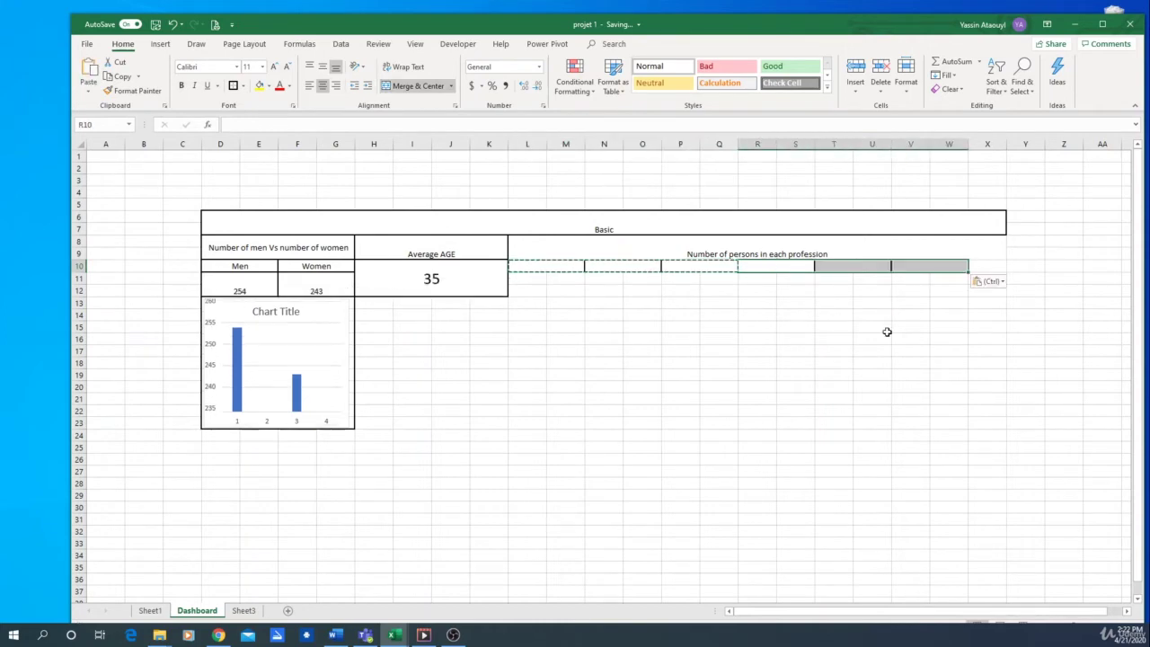
{"action": "left_click", "coordinate": [885, 329]}
Merge and center L11:M12 as the value cell under the first profession label.
{"action": "left_click_drag", "start_coordinate": [530, 282], "coordinate": [565, 291]}
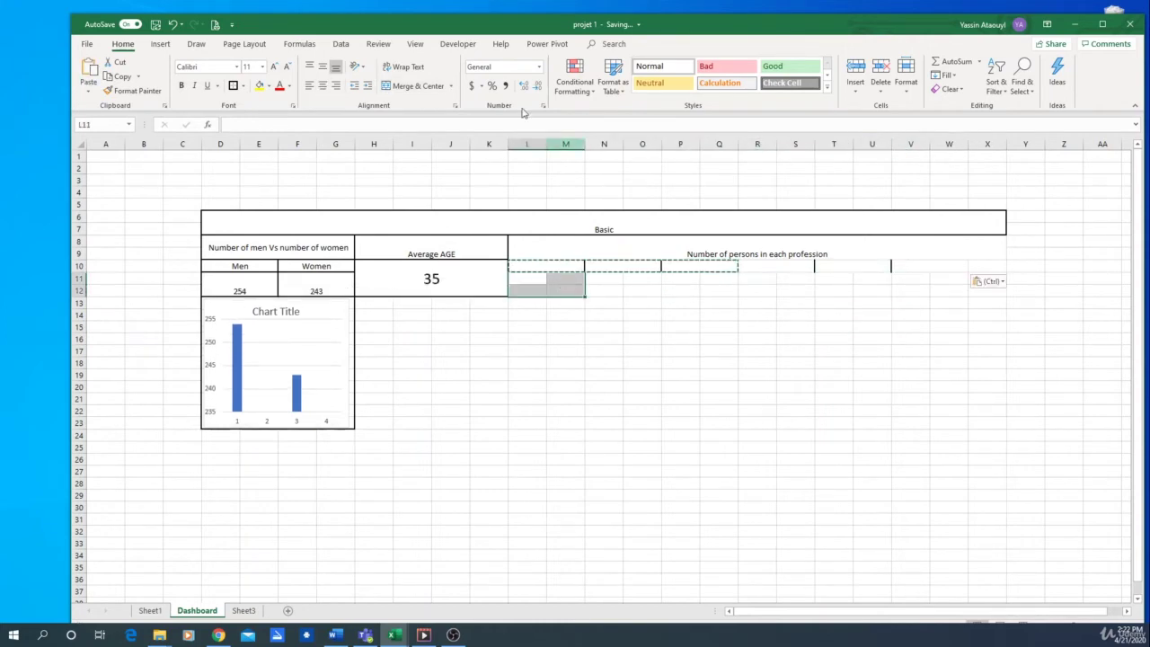
{"action": "left_click", "coordinate": [390, 87]}
{"action": "left_click", "coordinate": [611, 266]}
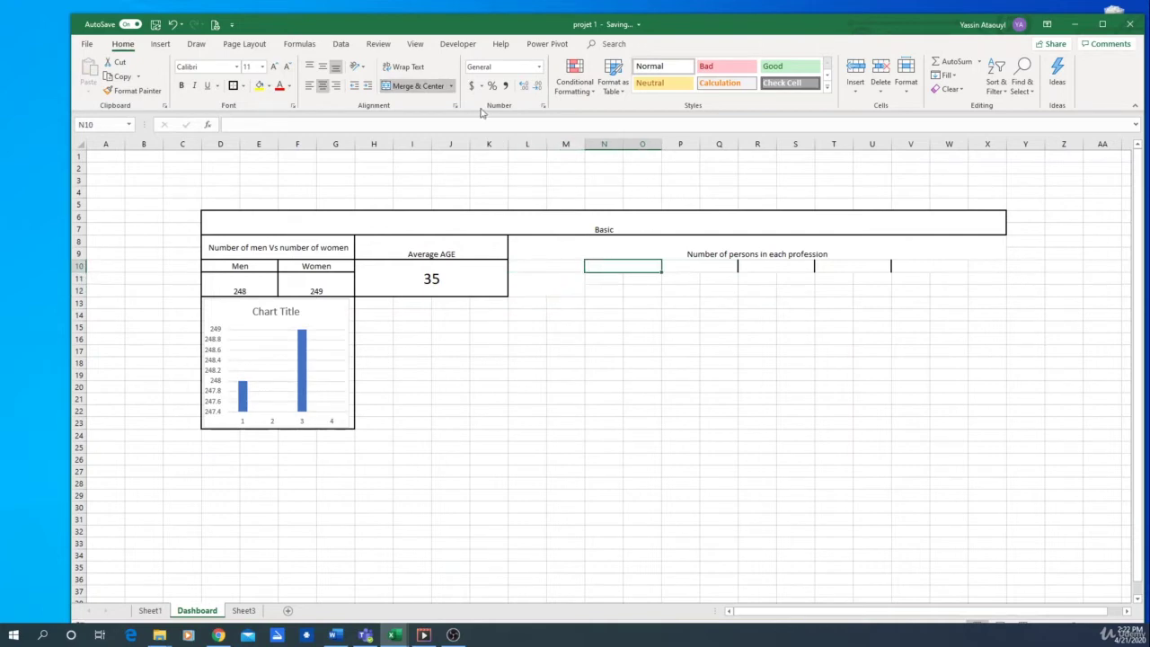
Copy the merged value cell L11:M12 under each remaining profession label through V11:W12, and return to L10.
{"action": "left_click", "coordinate": [547, 283]}
{"action": "key", "text": "ctrl+c"}
{"action": "key", "text": "Right"}
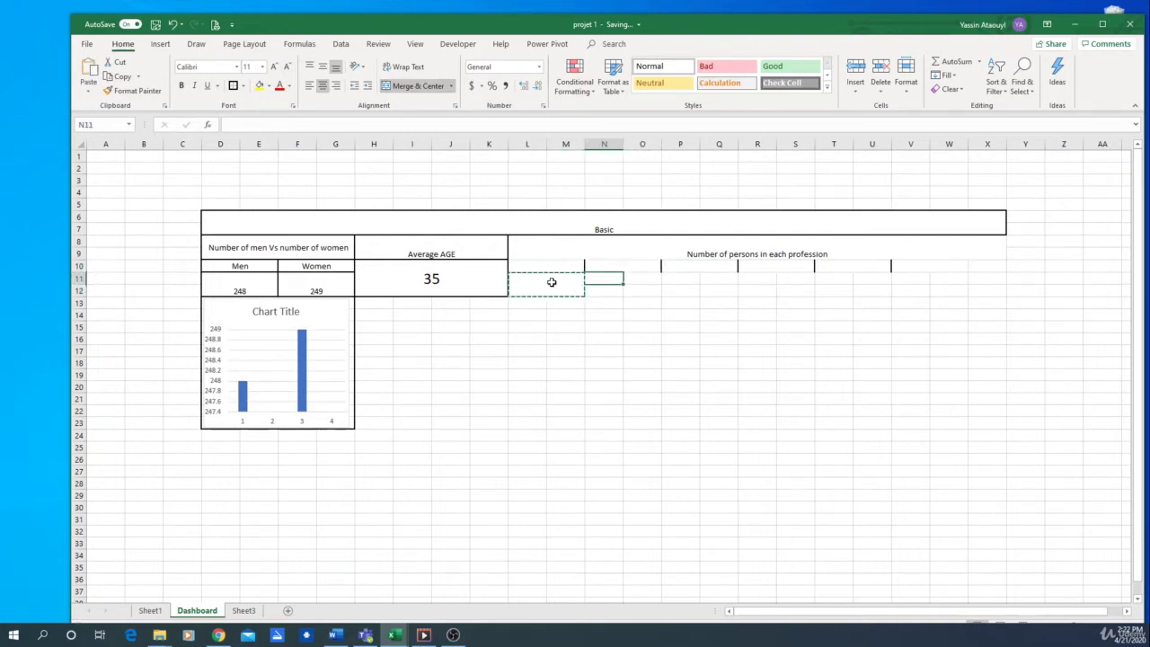
{"action": "key", "text": "ctrl+v"}
{"action": "key", "text": "Right"}
{"action": "key", "text": "ctrl+v"}
{"action": "key", "text": "Right"}
{"action": "key", "text": "ctrl+v"}
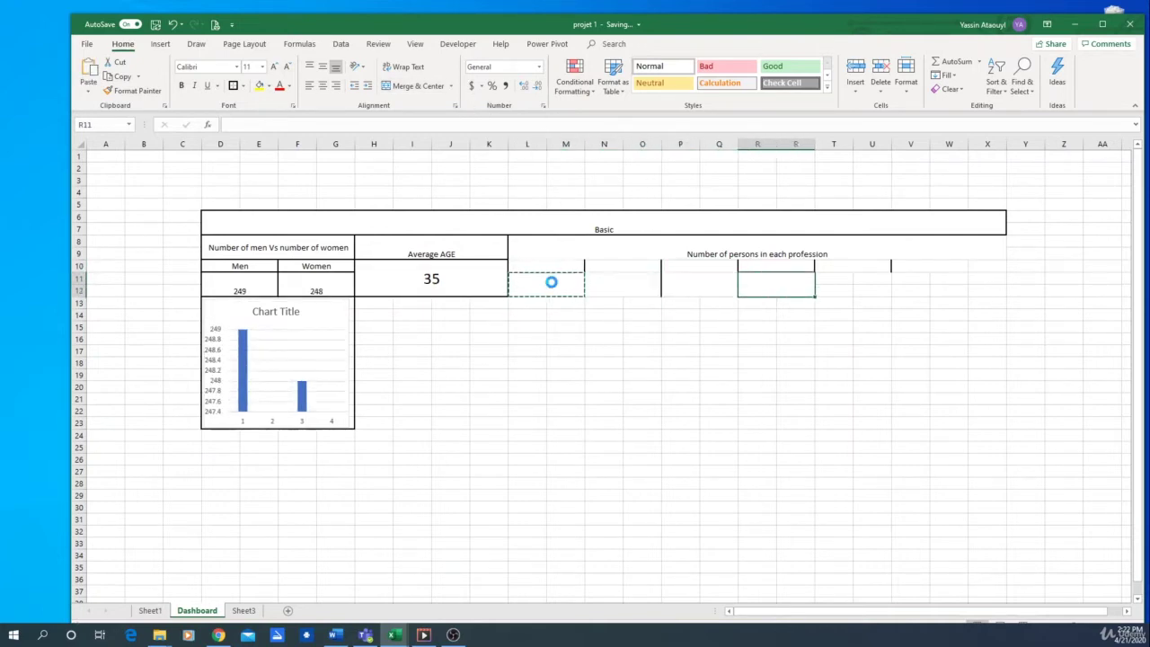
{"action": "key", "text": "Right"}
{"action": "key", "text": "ctrl+v"}
{"action": "key", "text": "Right"}
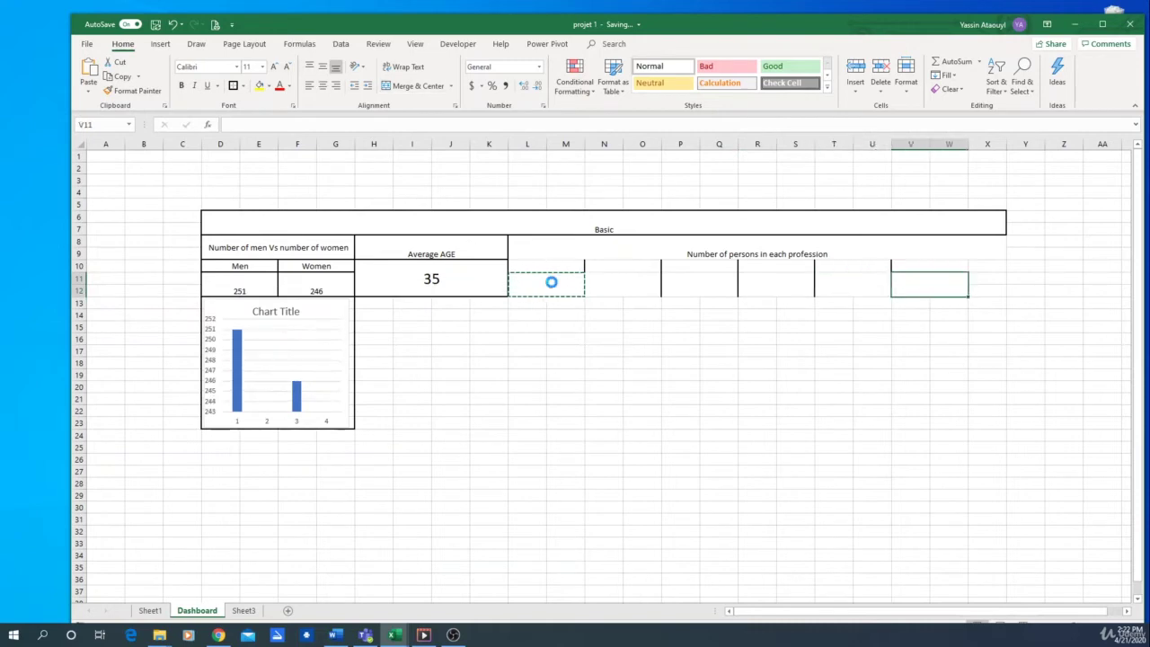
{"action": "key", "text": "ctrl+v"}
{"action": "key", "text": "ctrl+z"}
{"action": "key", "text": "ctrl+z"}
{"action": "key", "text": "ctrl+z"}
{"action": "key", "text": "ctrl+z"}
{"action": "key", "text": "ctrl+z"}
{"action": "key", "text": "ctrl+z"}
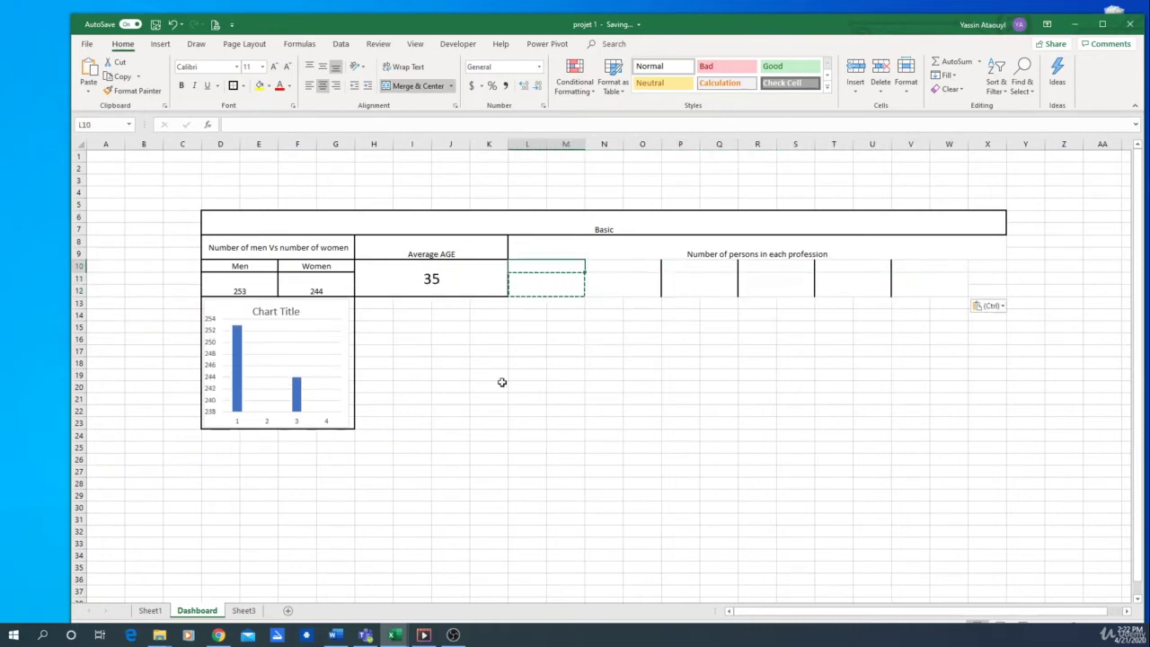
Copy the six profession names from AI7:AN7 on Sheet1 and paste them into the Dashboard starting at L10.
{"action": "left_click", "coordinate": [151, 611]}
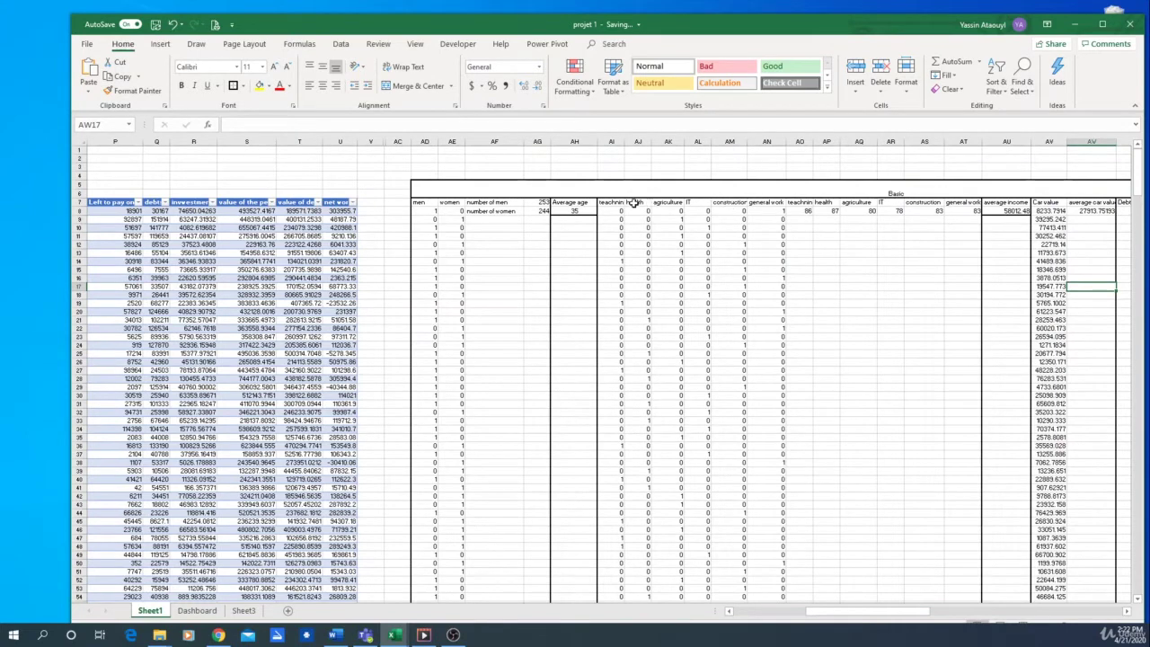
{"action": "left_click_drag", "start_coordinate": [616, 203], "coordinate": [780, 204]}
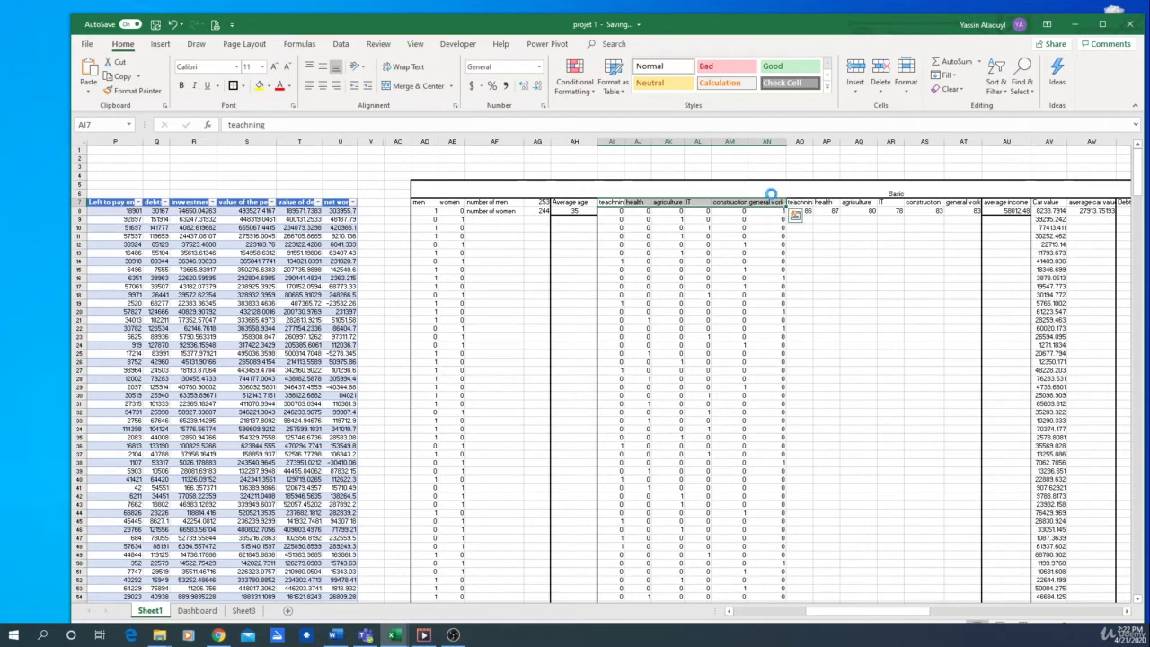
{"action": "key", "text": "ctrl+c"}
{"action": "left_click", "coordinate": [197, 611]}
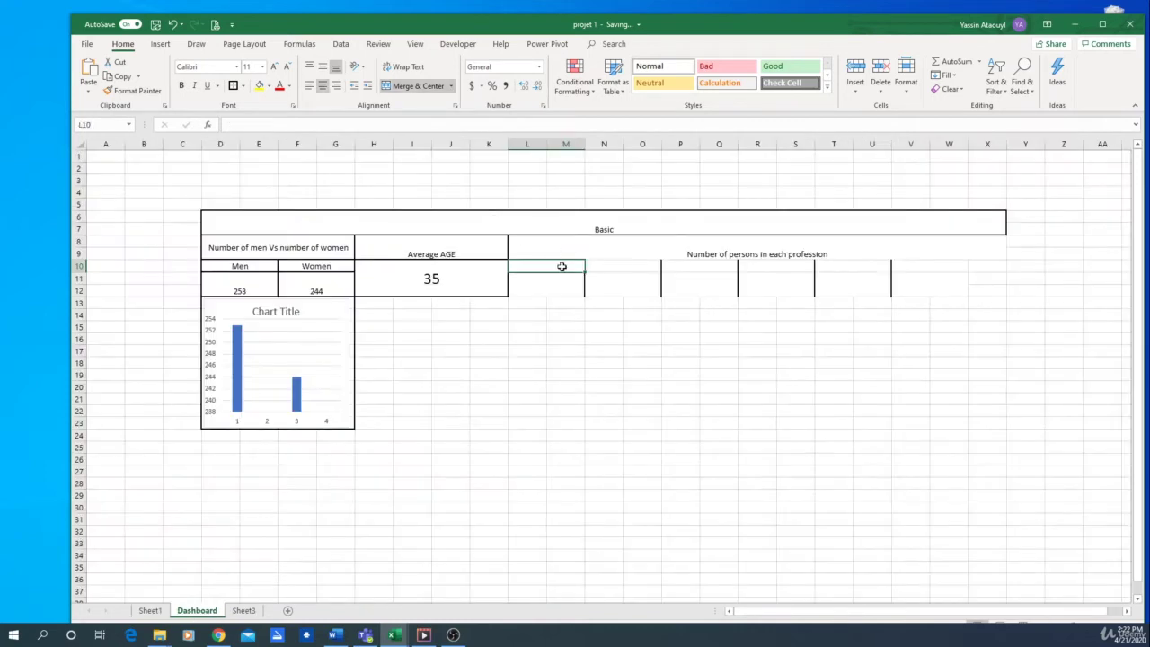
{"action": "key", "text": "ctrl+v"}
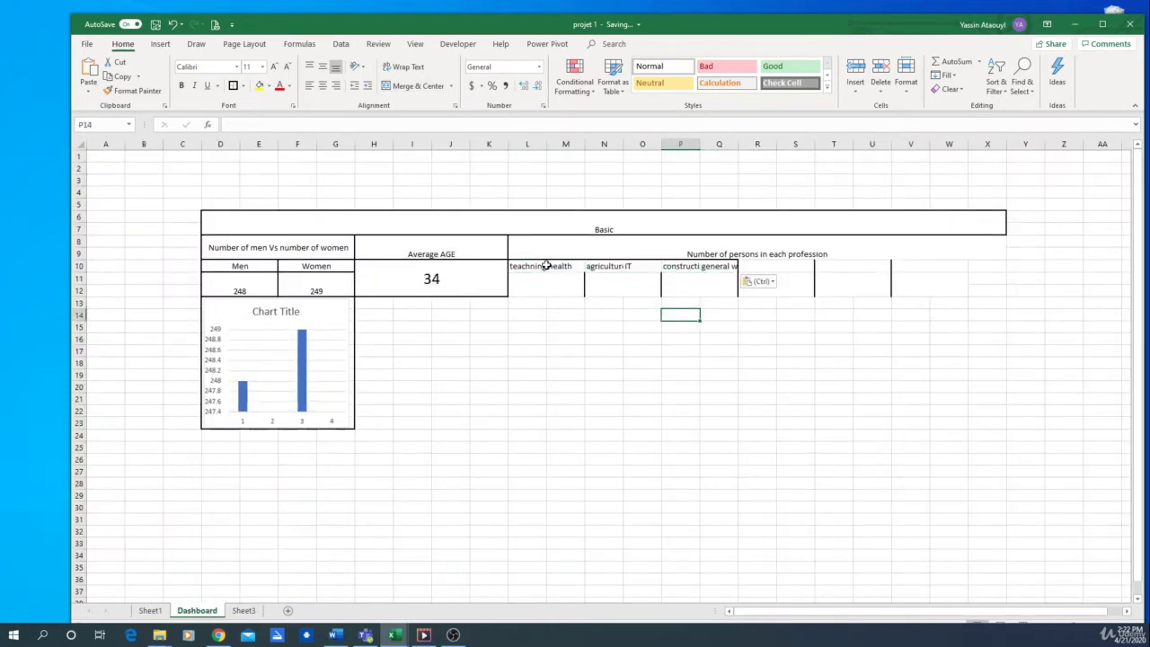
{"action": "left_click", "coordinate": [557, 267]}
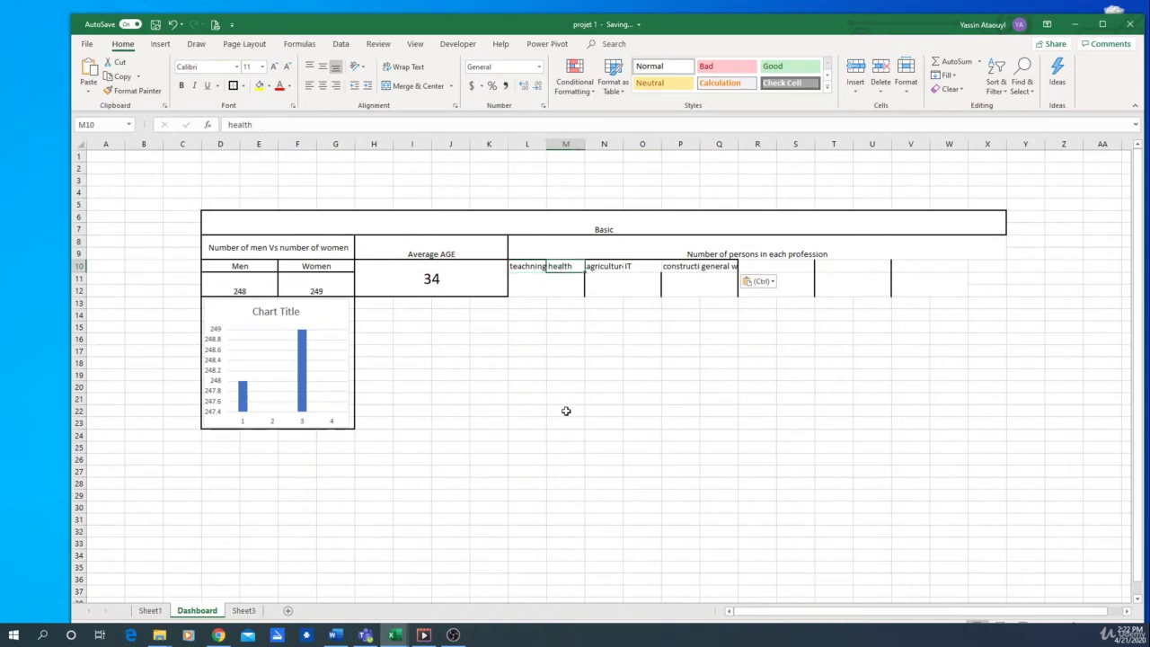
Paste the six profession names at L18 as a reference row and clear them from the label cells L10:Q10.
{"action": "key", "text": "ctrl"}
{"action": "left_click", "coordinate": [529, 365]}
{"action": "left_click", "coordinate": [539, 365]}
{"action": "key", "text": "ctrl+v"}
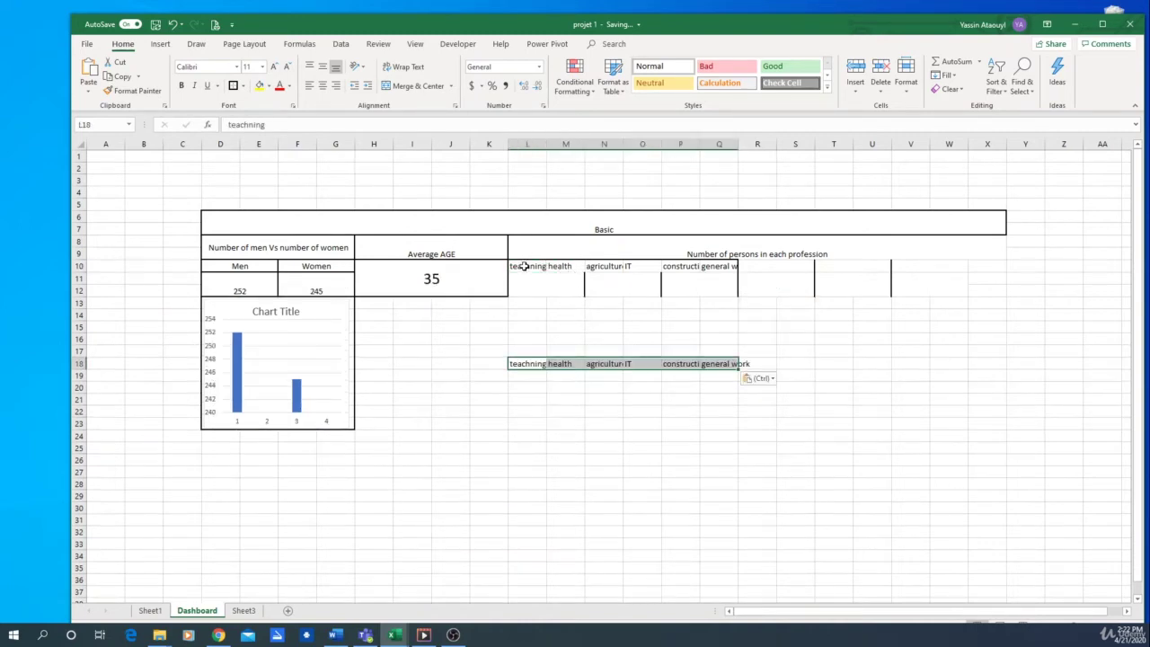
{"action": "left_click_drag", "start_coordinate": [524, 267], "coordinate": [717, 267]}
{"action": "key", "text": "Delete"}
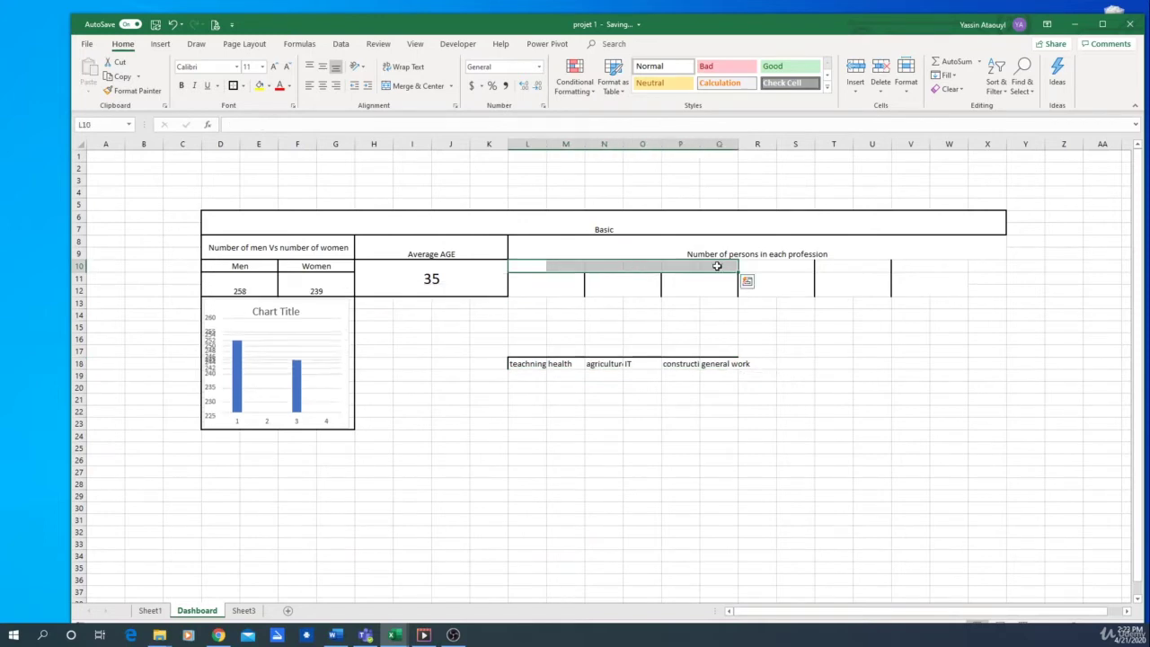
Copy the empty merged label cell T10:U10 onto L10, N10 and P10 to restore the merged profession label cells.
{"action": "left_click_drag", "start_coordinate": [539, 267], "coordinate": [576, 266]}
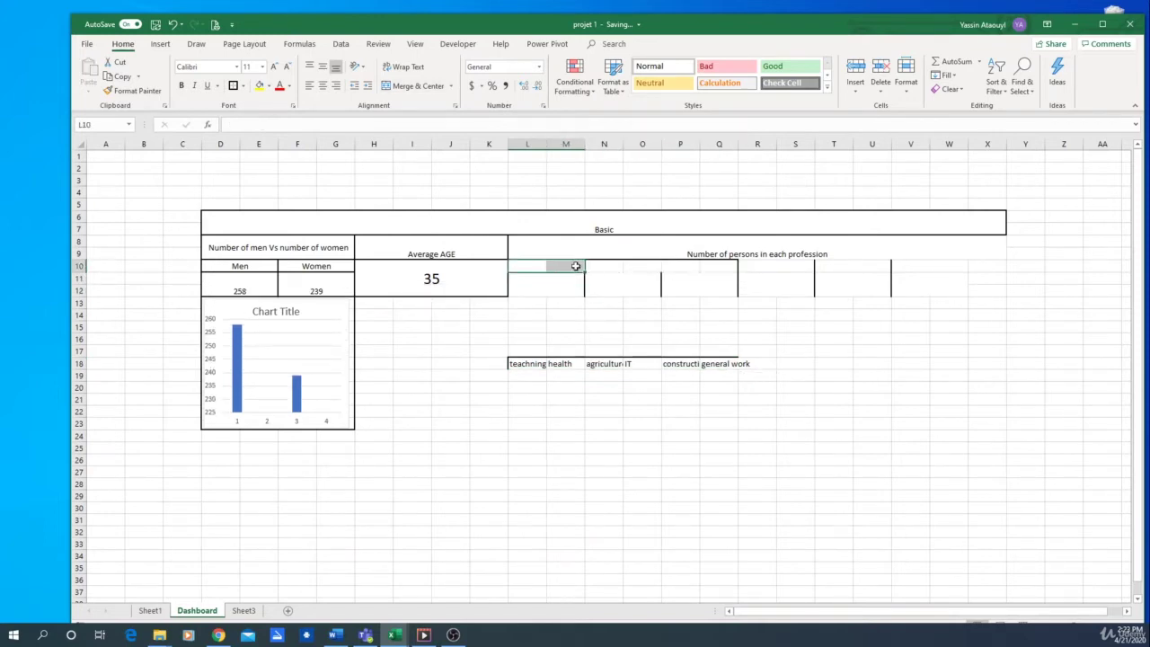
{"action": "left_click", "coordinate": [853, 268]}
{"action": "key", "text": "ctrl+c"}
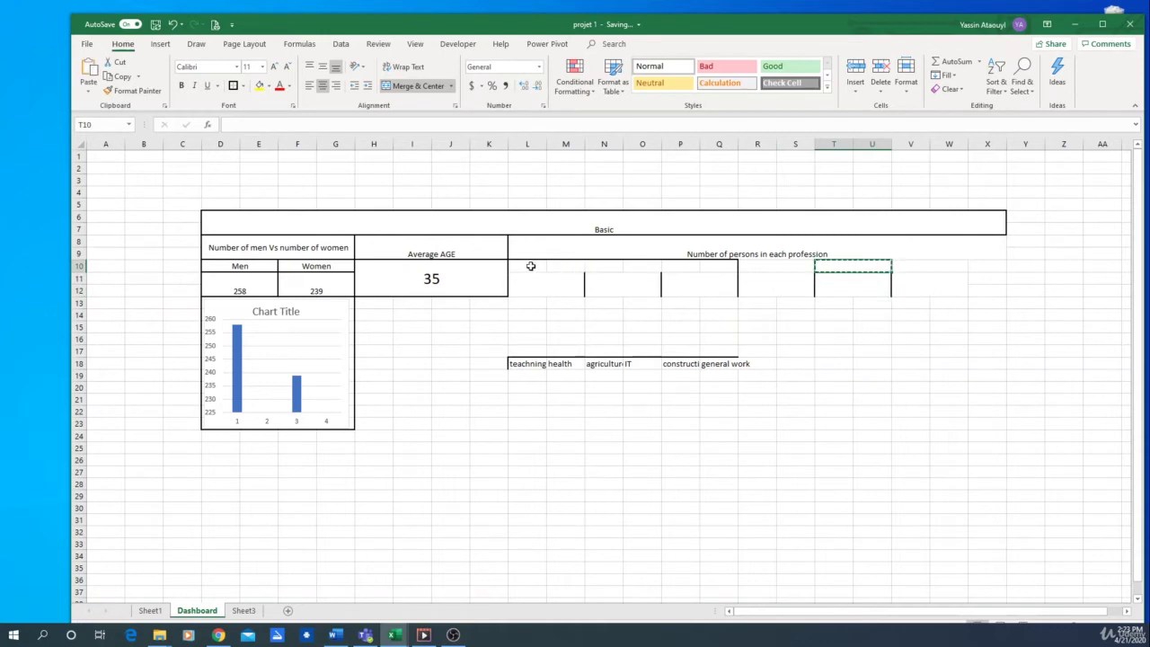
{"action": "left_click", "coordinate": [531, 266]}
{"action": "key", "text": "ctrl+v"}
{"action": "left_click", "coordinate": [606, 266]}
{"action": "key", "text": "ctrl+v"}
{"action": "left_click", "coordinate": [732, 267]}
{"action": "key", "text": "ctrl+v"}
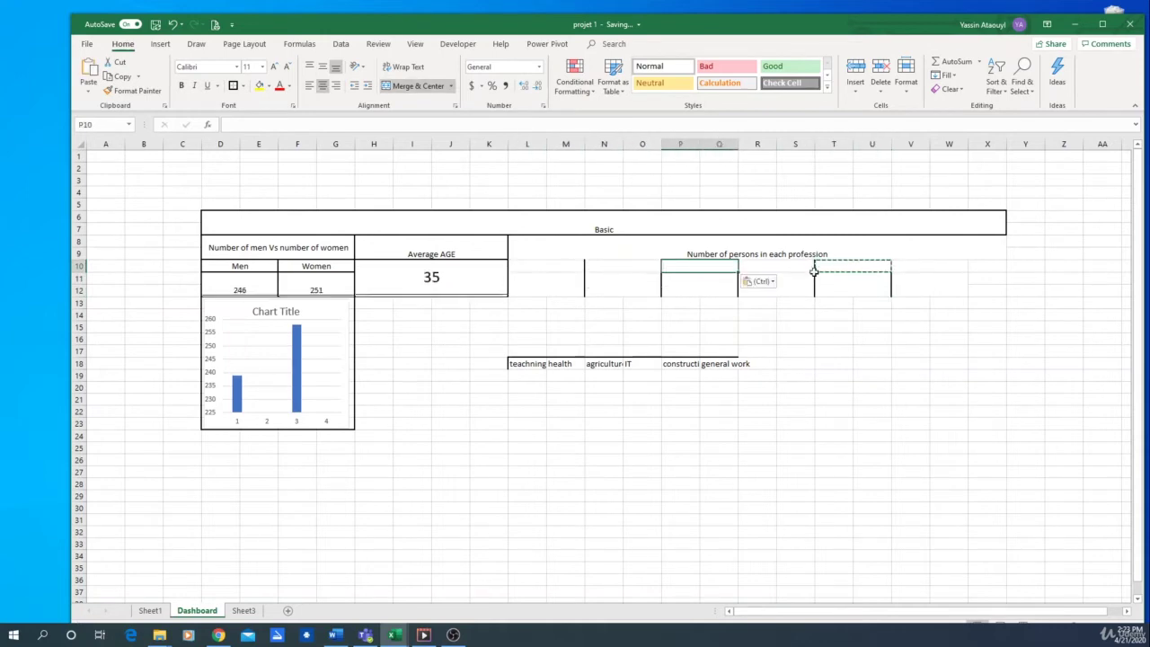
{"action": "left_click", "coordinate": [979, 327]}
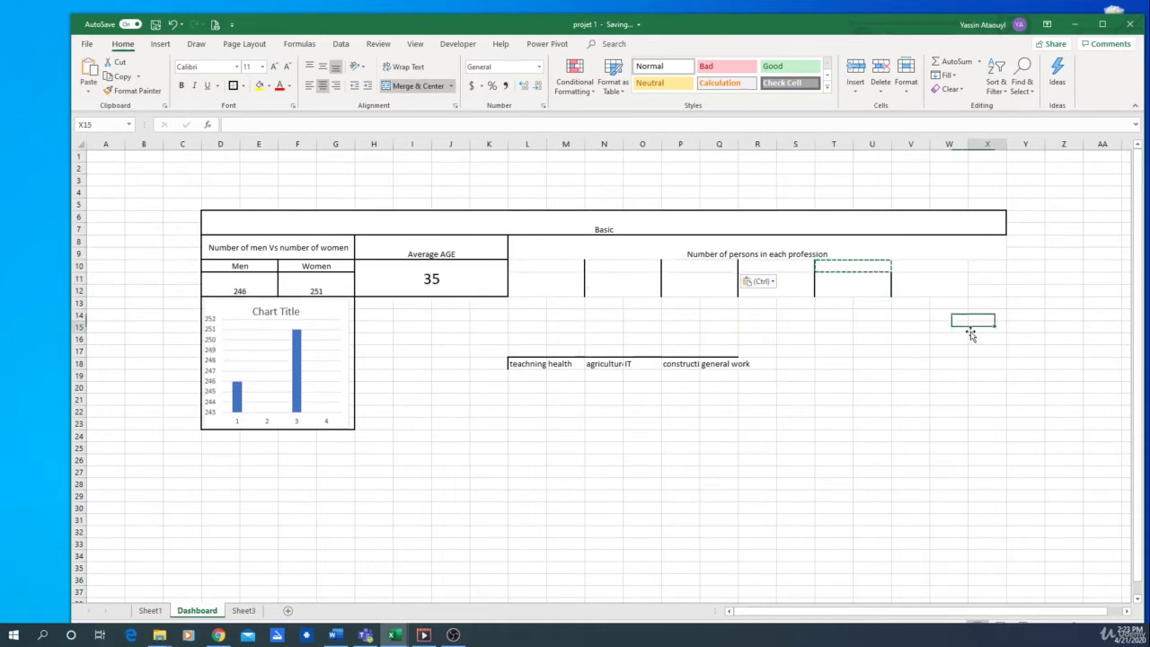
Enter the first three profession labels, Teaching, health and agriculture, in the merged cells L10, N10 and P10.
{"action": "left_click", "coordinate": [537, 267]}
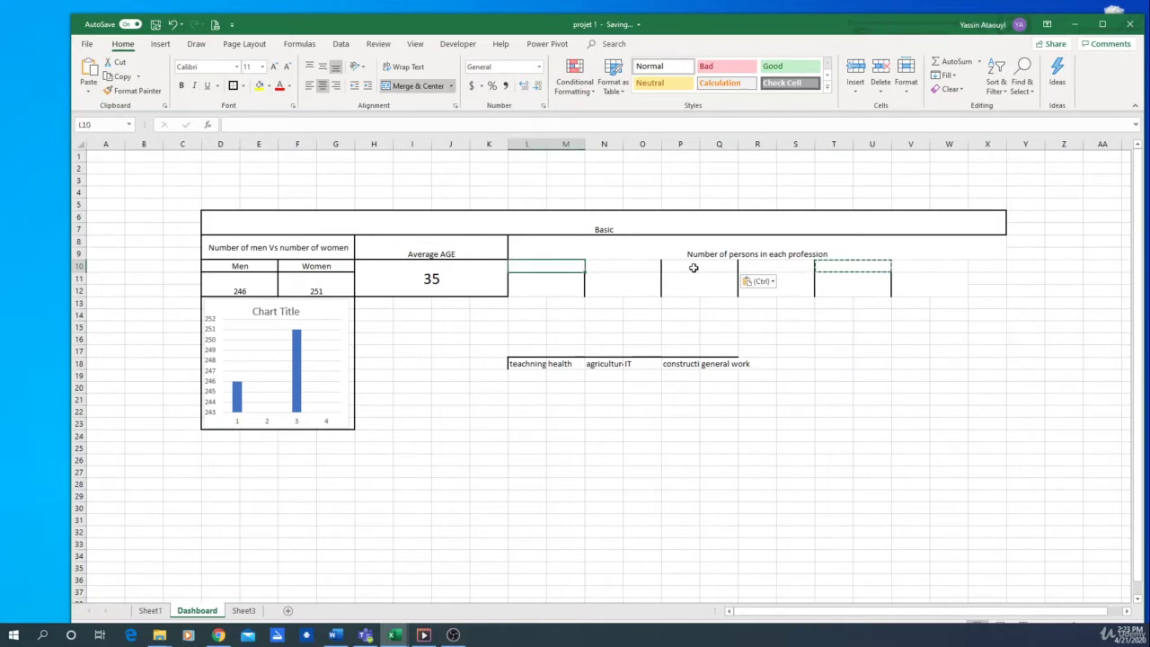
{"action": "type", "text": "Teaching"}
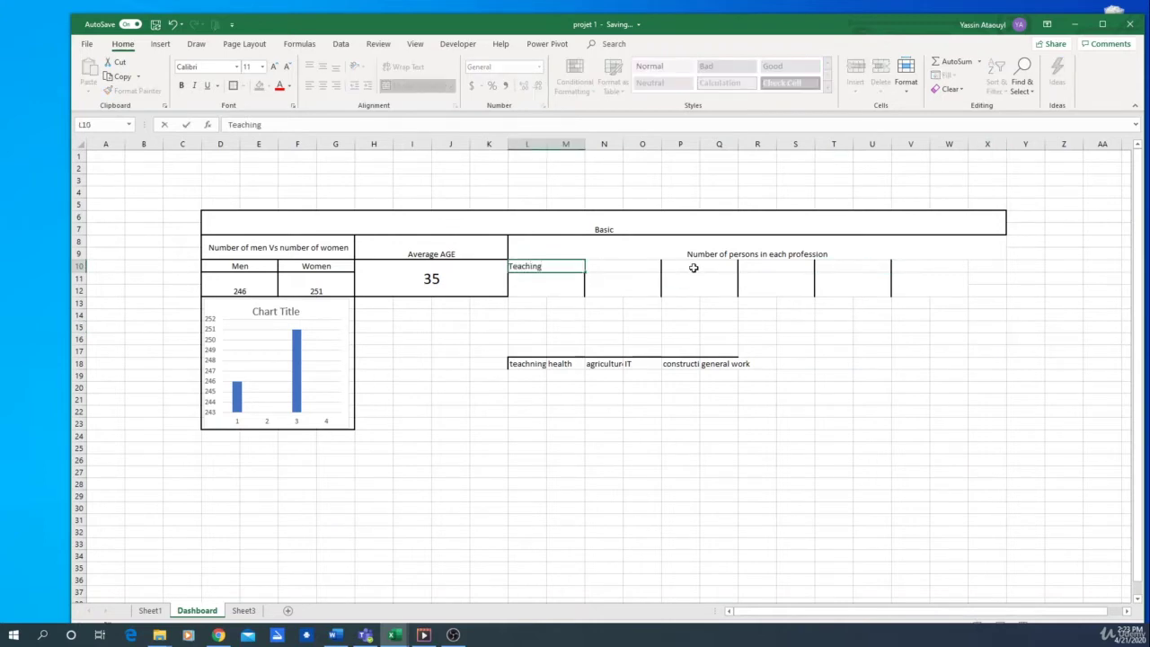
{"action": "key", "text": "Tab"}
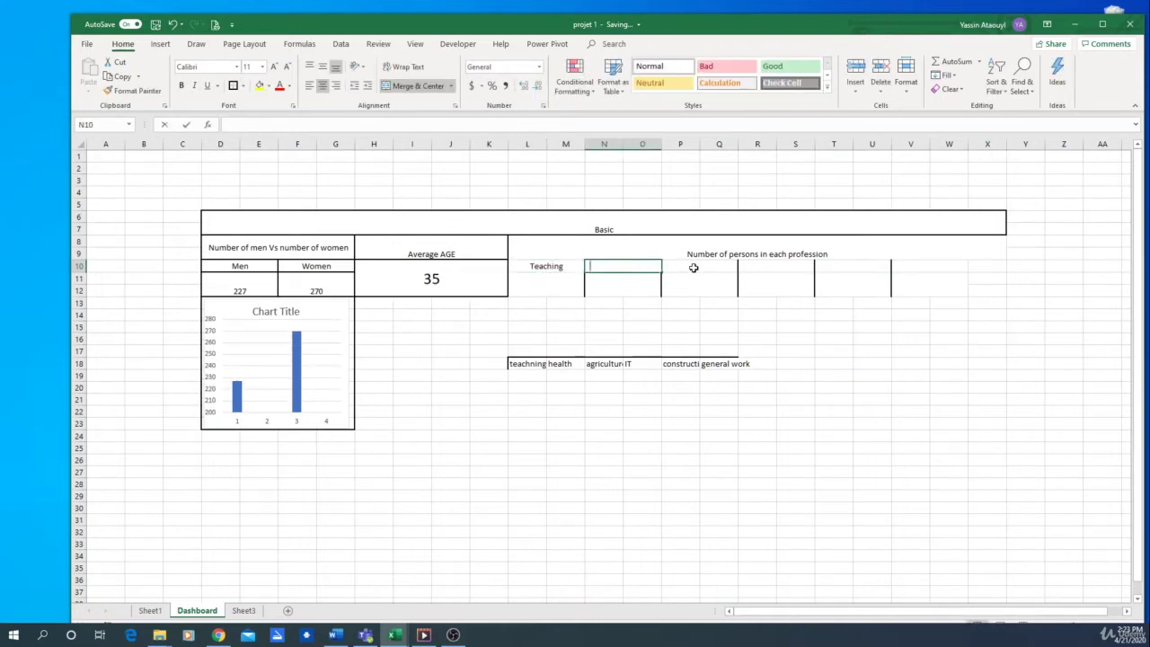
{"action": "type", "text": "health"}
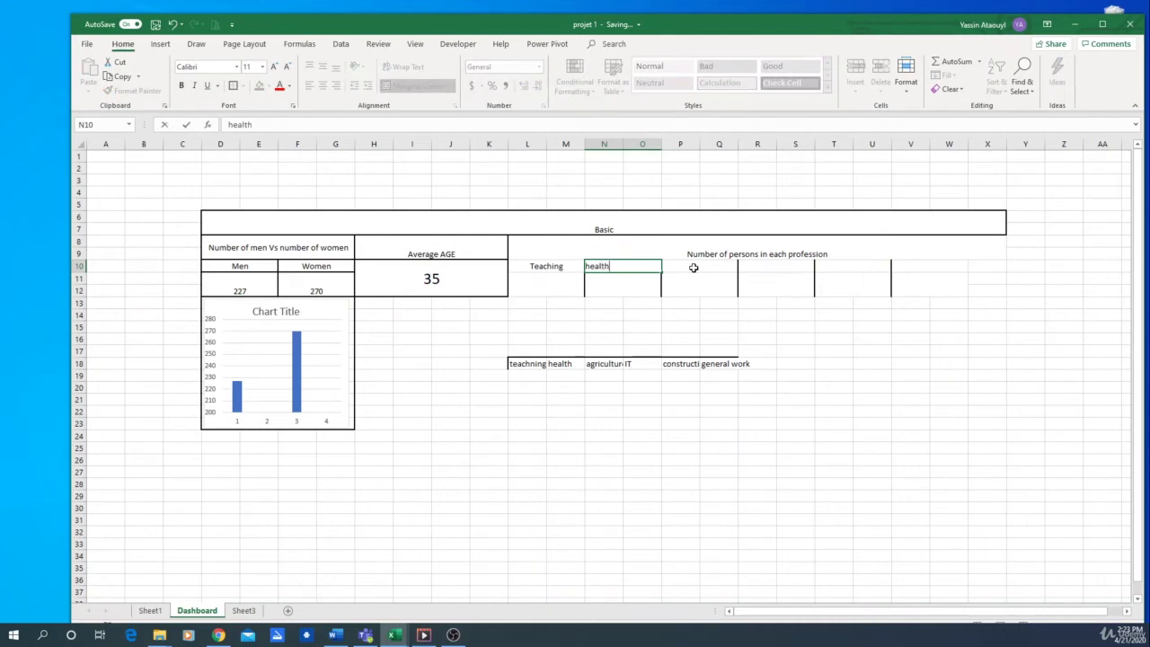
{"action": "key", "text": "Tab"}
{"action": "type", "text": "ag"}
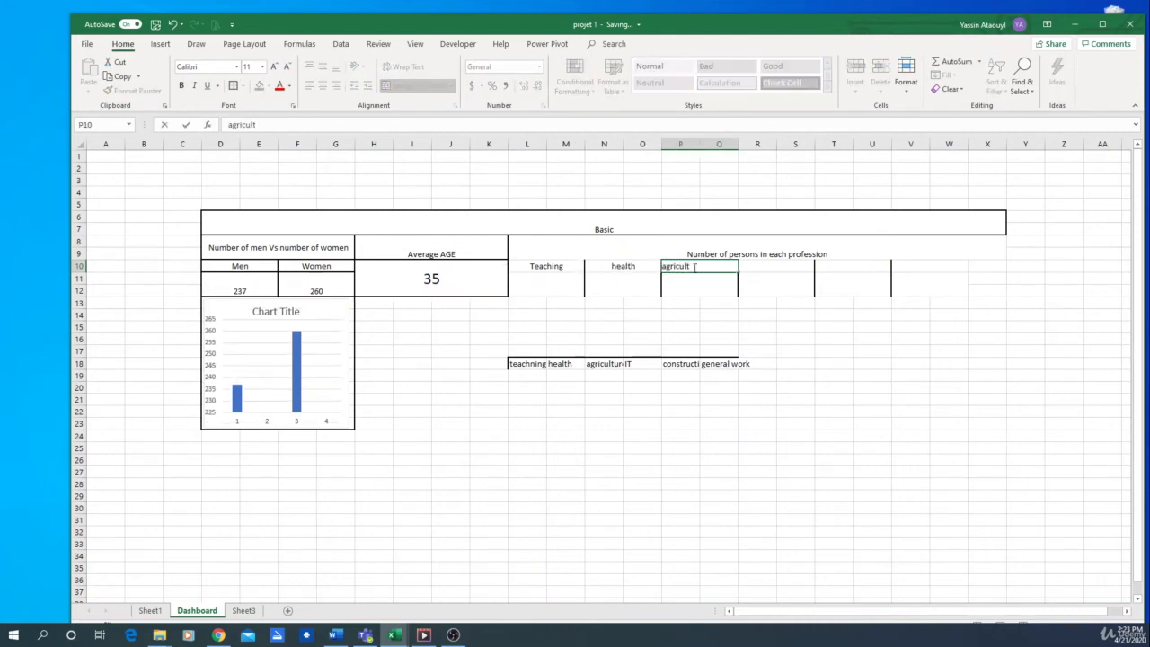
{"action": "type", "text": "riculture"}
{"action": "key", "text": "Tab"}
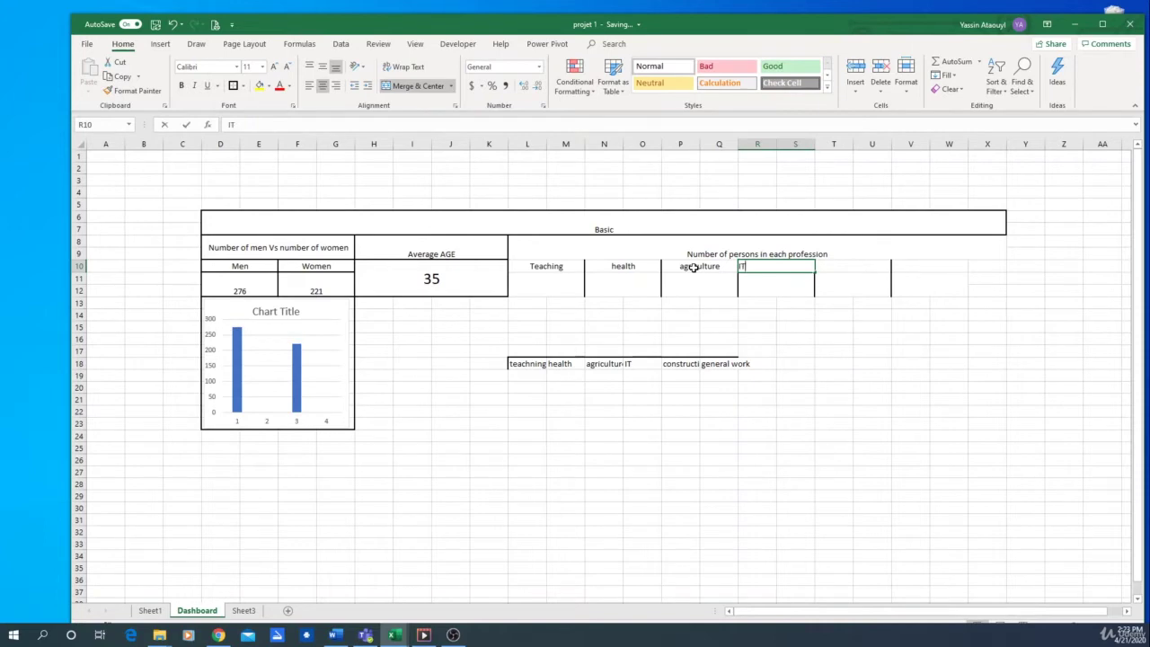
Enter the remaining profession labels IT, construction and general work in the merged cells R10, T10 and V10.
{"action": "type", "text": "IT"}
{"action": "key", "text": "Tab"}
{"action": "type", "text": "con"}
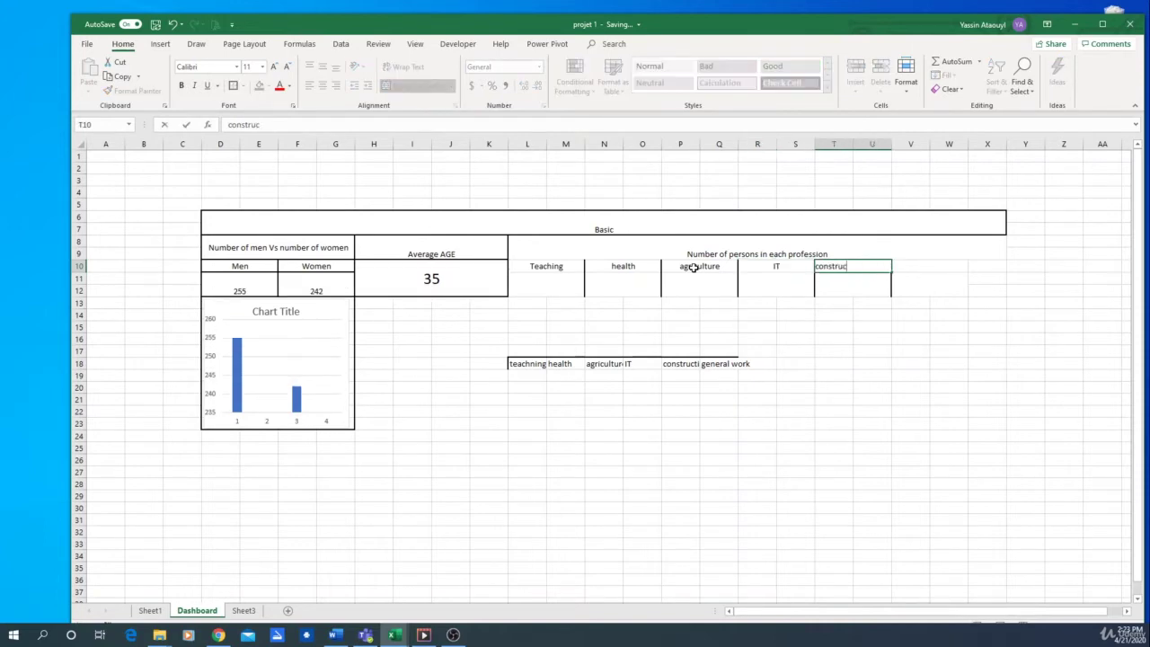
{"action": "type", "text": "struction"}
{"action": "key", "text": "Tab"}
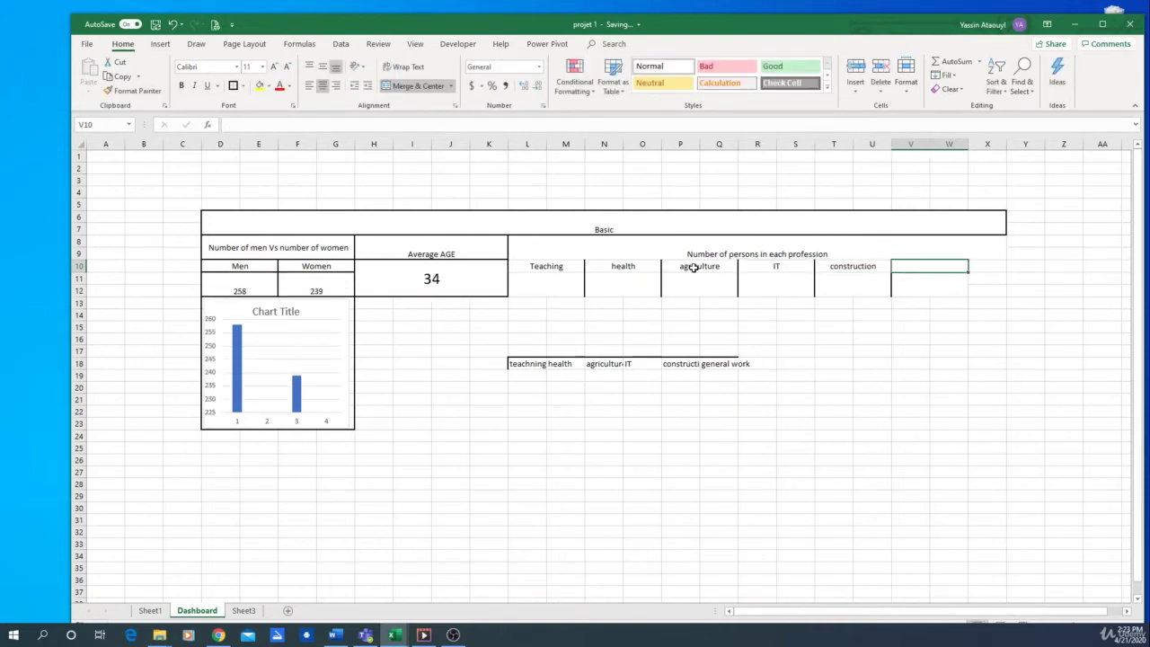
{"action": "type", "text": "general work"}
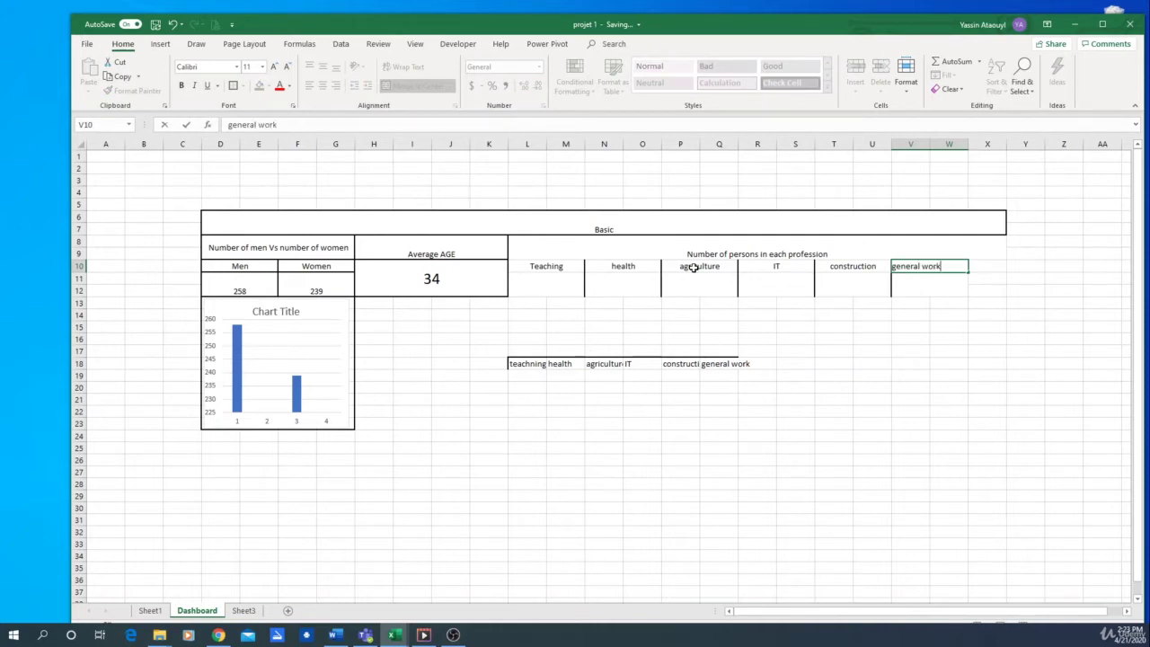
{"action": "key", "text": "Return"}
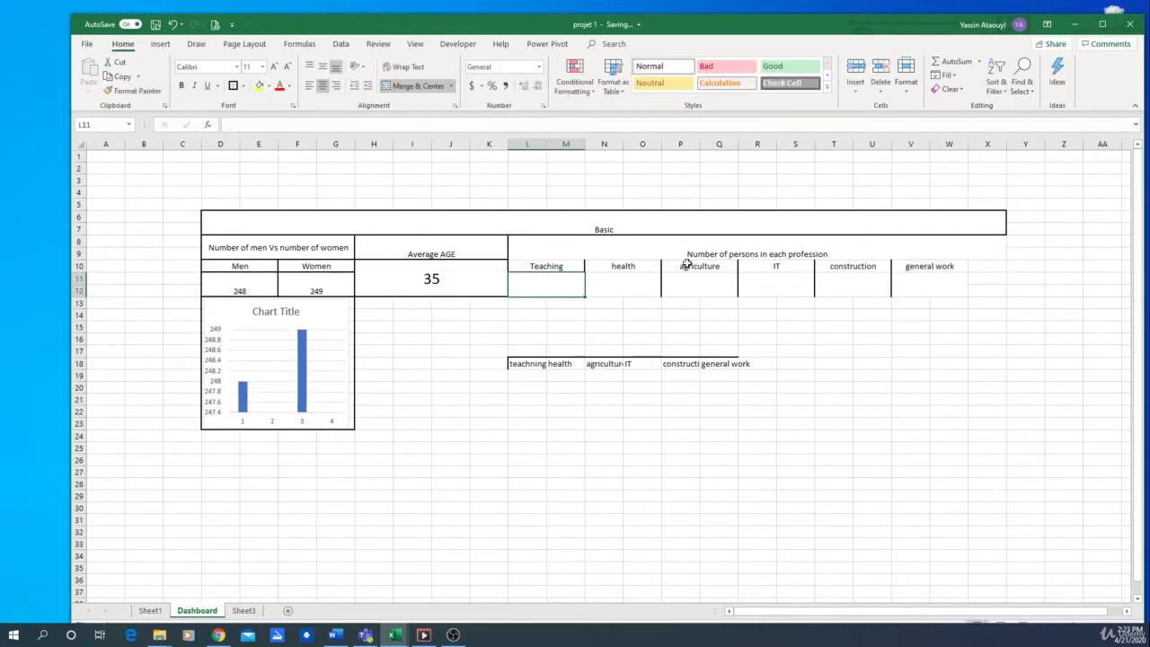
Link the value cell under Teaching to the teaching total in AO8 on Sheet1.
{"action": "type", "text": "="}
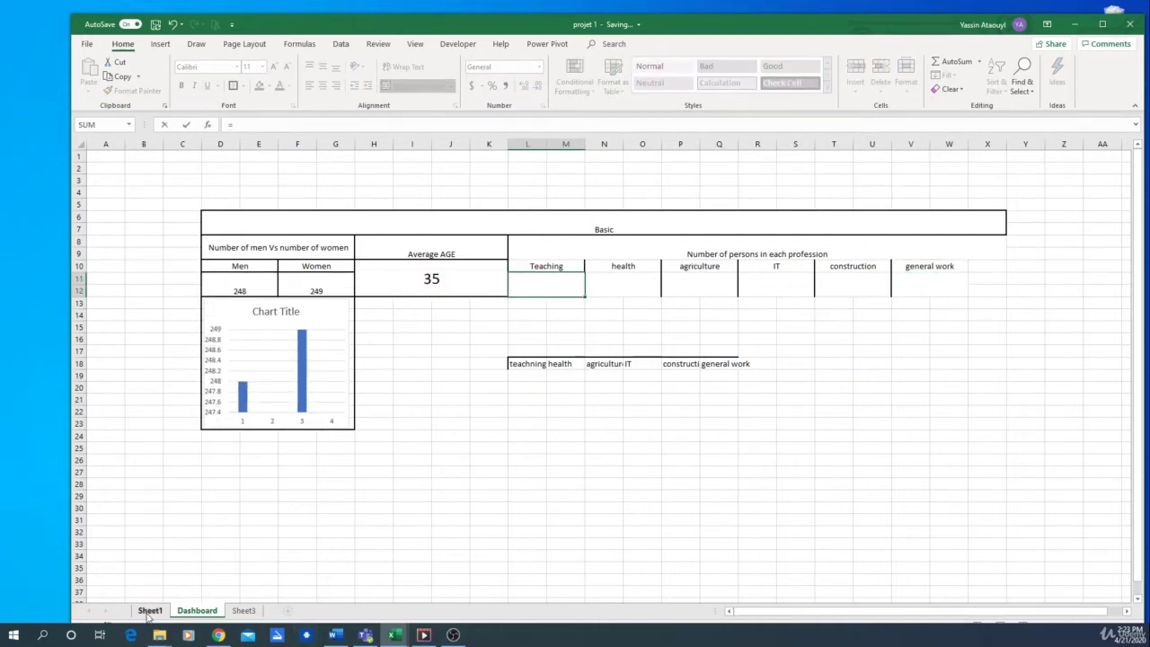
{"action": "left_click", "coordinate": [150, 610]}
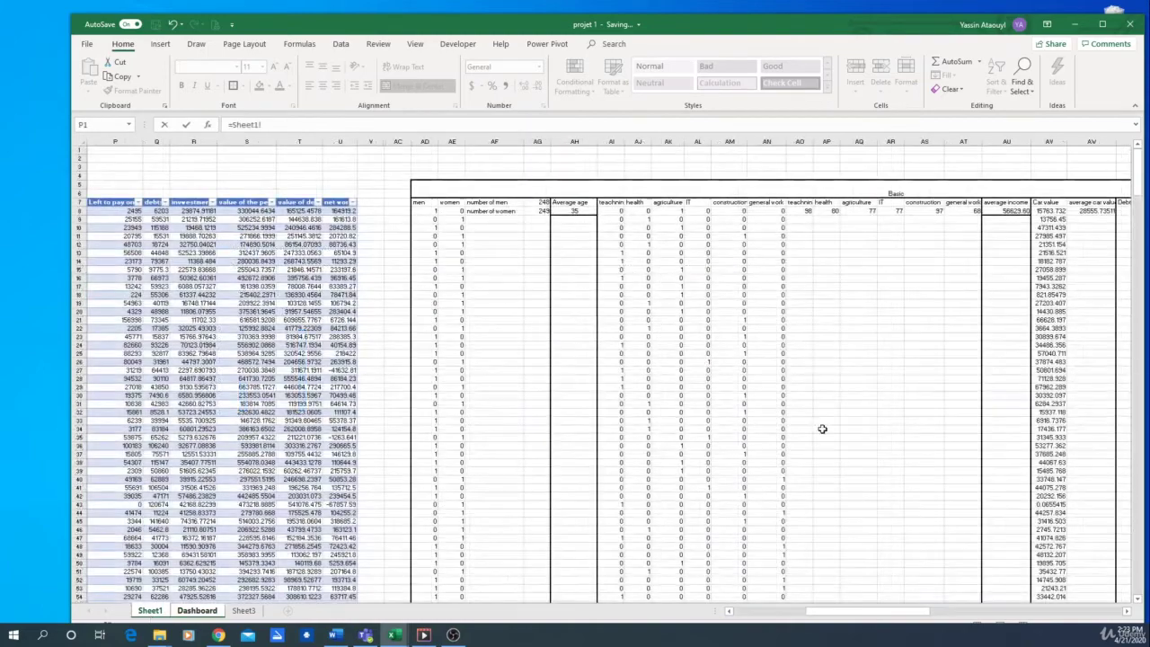
{"action": "left_click", "coordinate": [802, 210]}
{"action": "key", "text": "Return"}
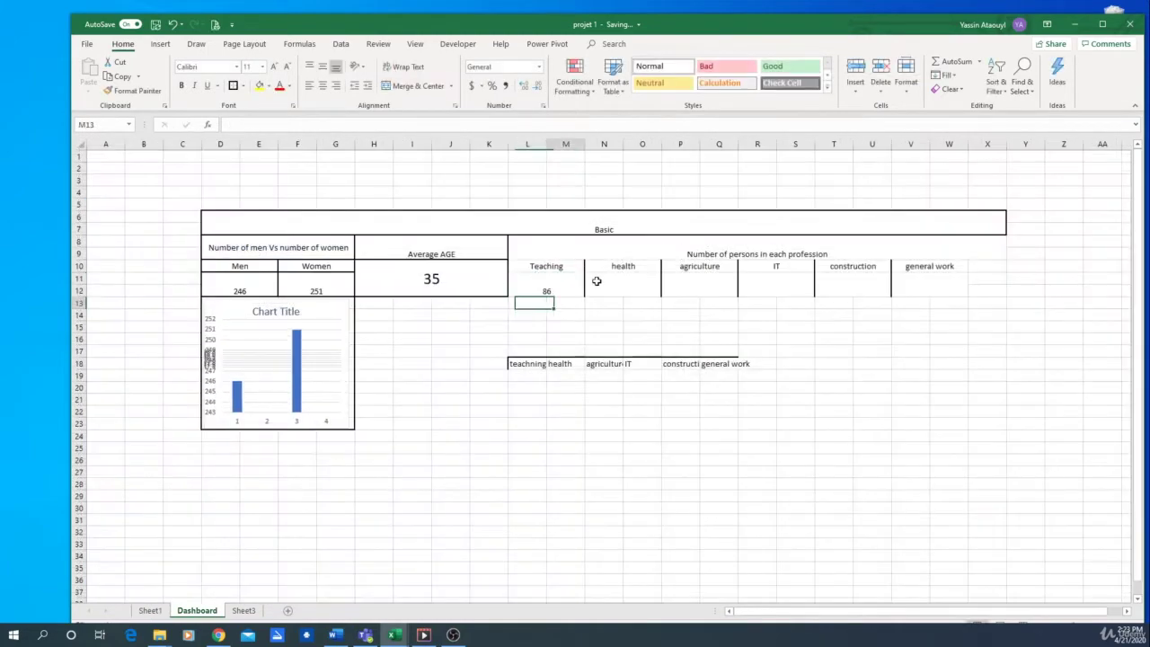
Link the value cell under health to the health total in AP8 on Sheet1.
{"action": "left_click", "coordinate": [595, 282]}
{"action": "type", "text": "="}
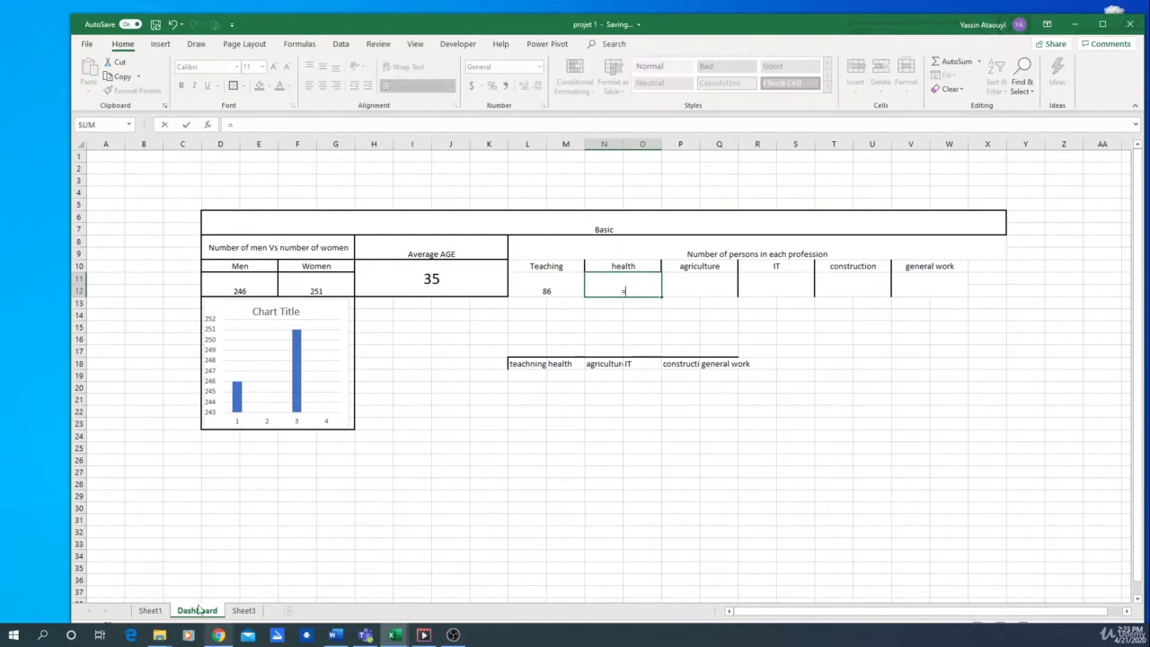
{"action": "left_click", "coordinate": [149, 610]}
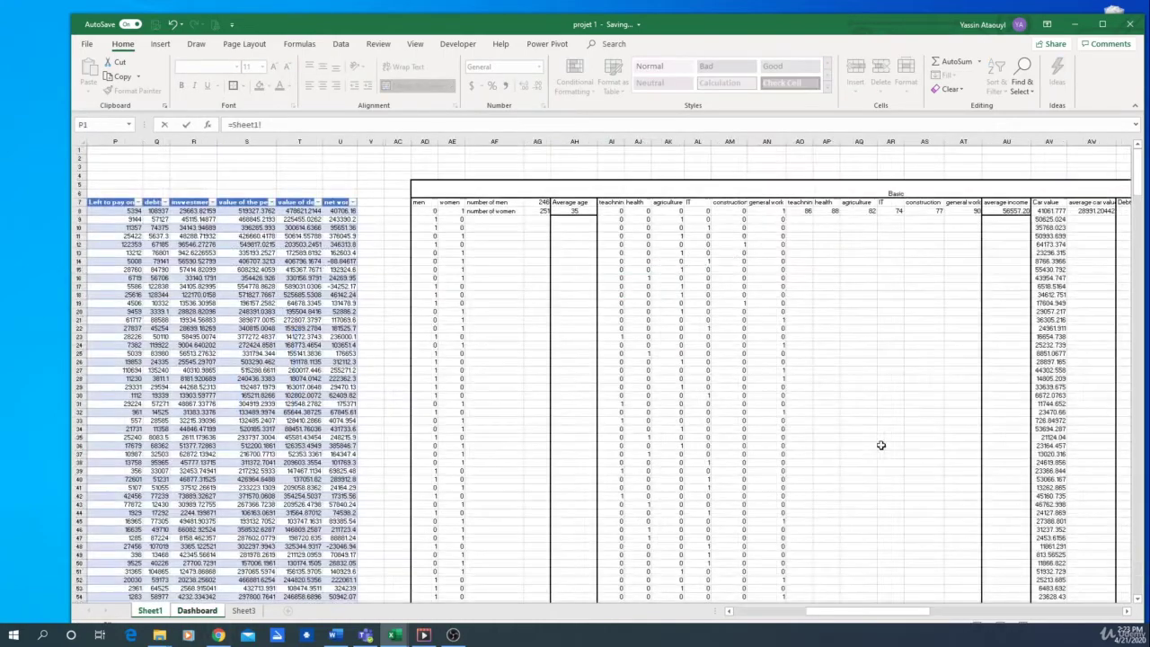
{"action": "left_click", "coordinate": [834, 211]}
{"action": "key", "text": "Return"}
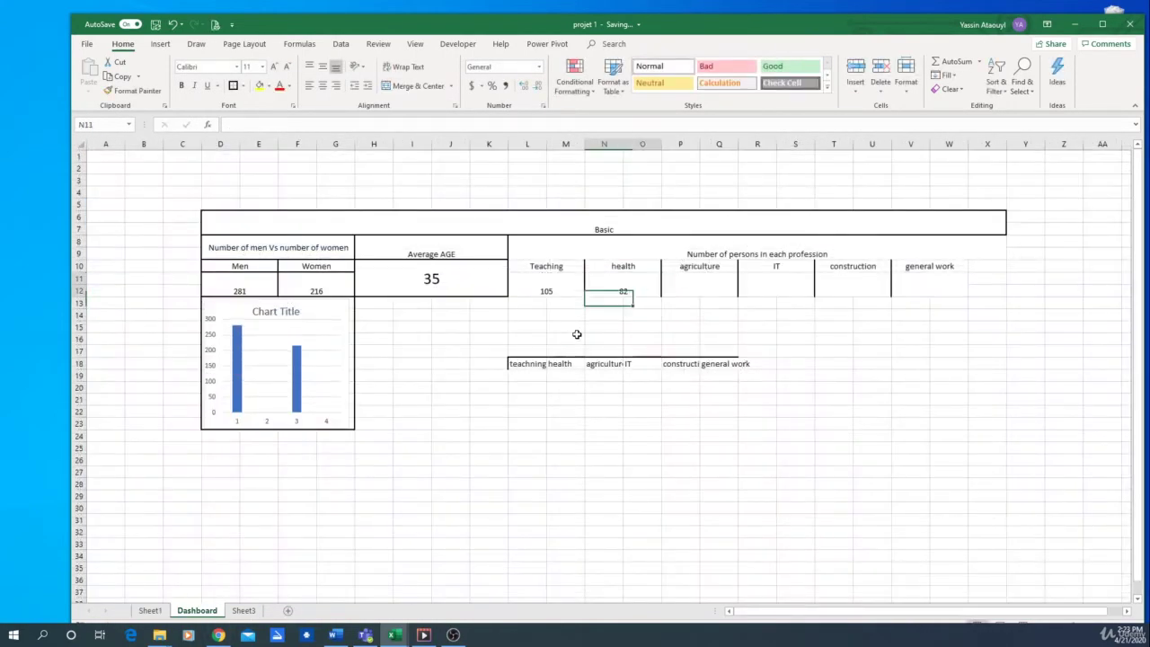
Link the value cell under agriculture to the agriculture total in AQ8 on Sheet1.
{"action": "key", "text": "Right"}
{"action": "type", "text": "="}
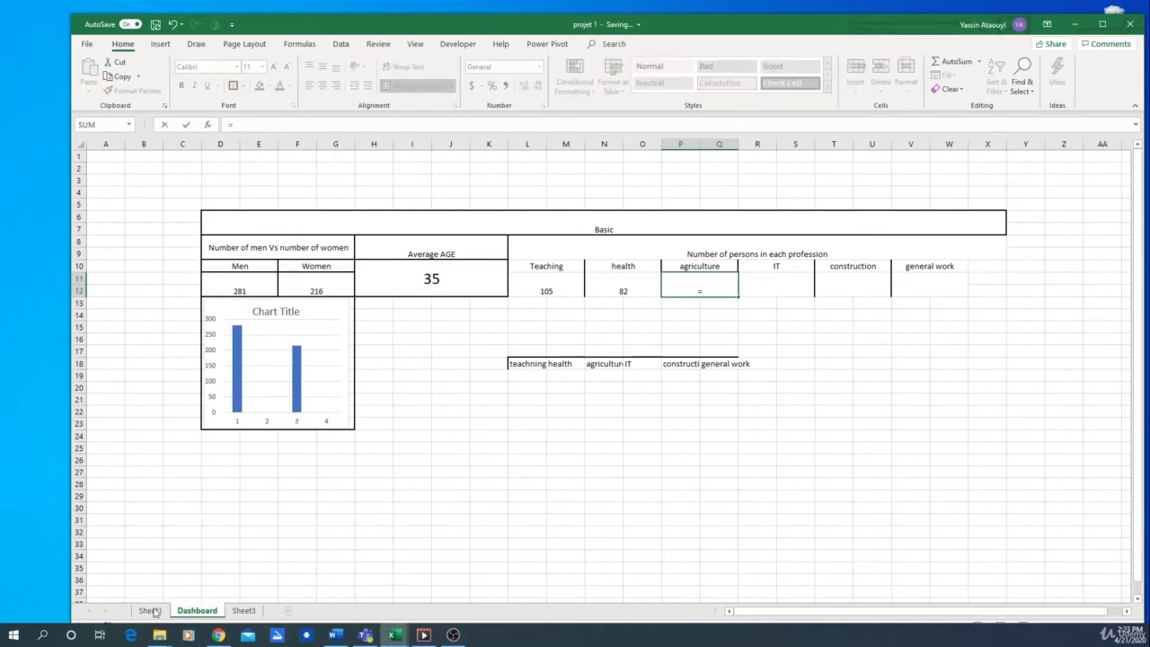
{"action": "left_click", "coordinate": [149, 610]}
{"action": "left_click", "coordinate": [868, 212]}
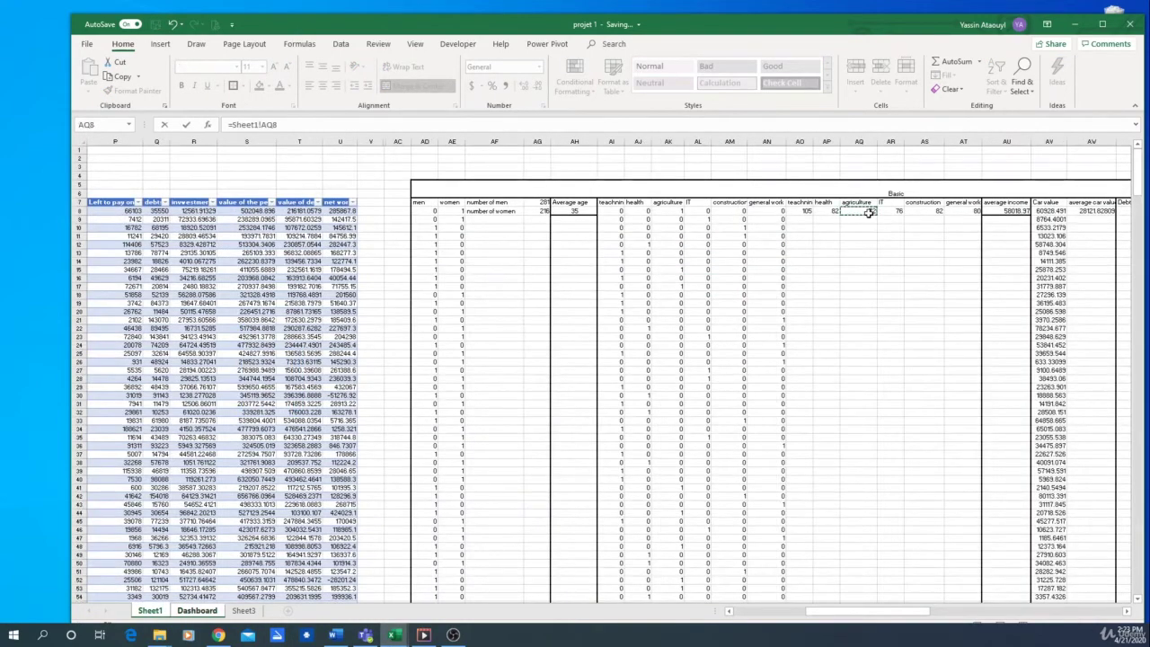
{"action": "key", "text": "Return"}
Link the value cell under IT to the IT total in AR8 on Sheet1.
{"action": "key", "text": "Up"}
{"action": "key", "text": "Right"}
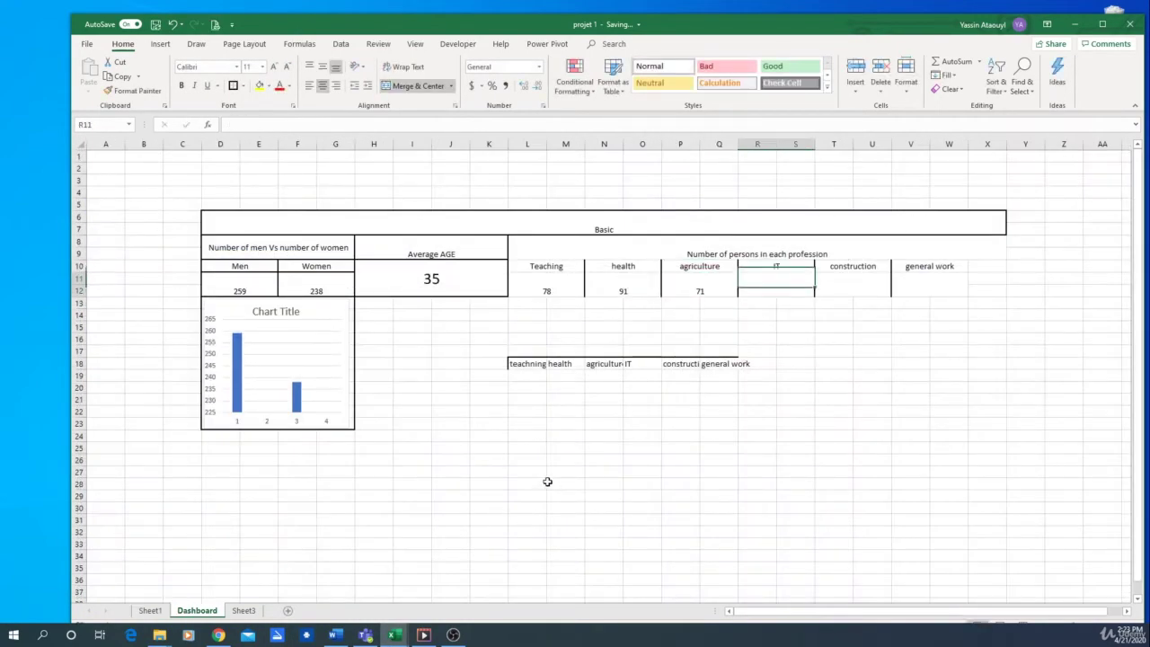
{"action": "key", "text": "Down"}
{"action": "type", "text": "="}
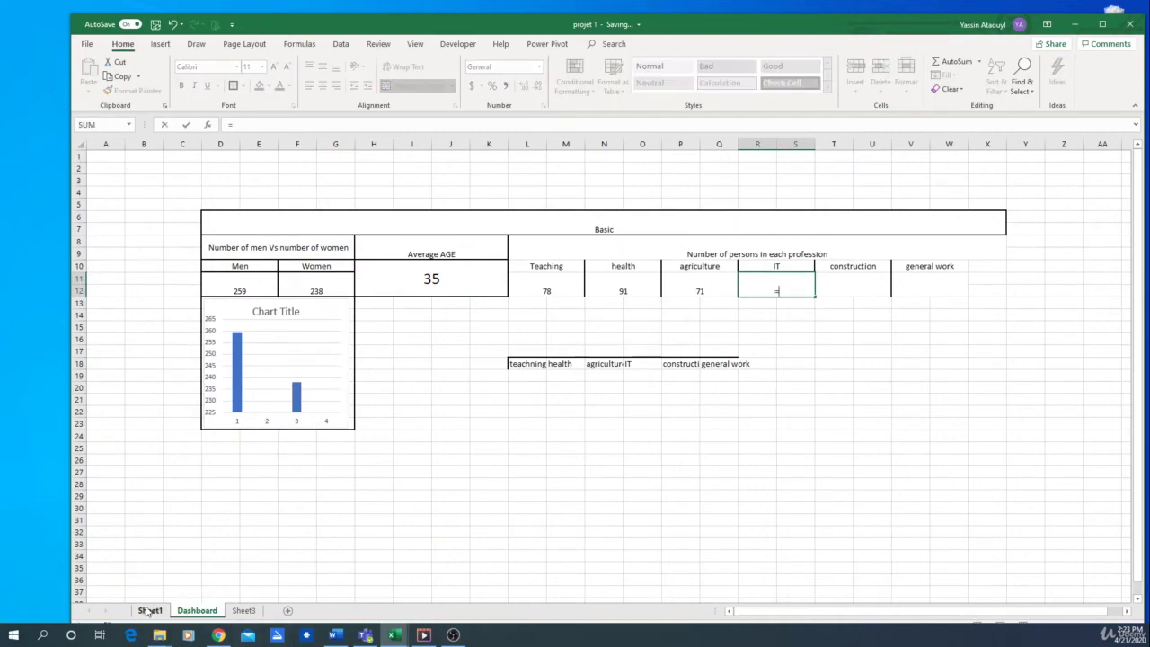
{"action": "left_click", "coordinate": [149, 610]}
{"action": "left_click", "coordinate": [885, 209]}
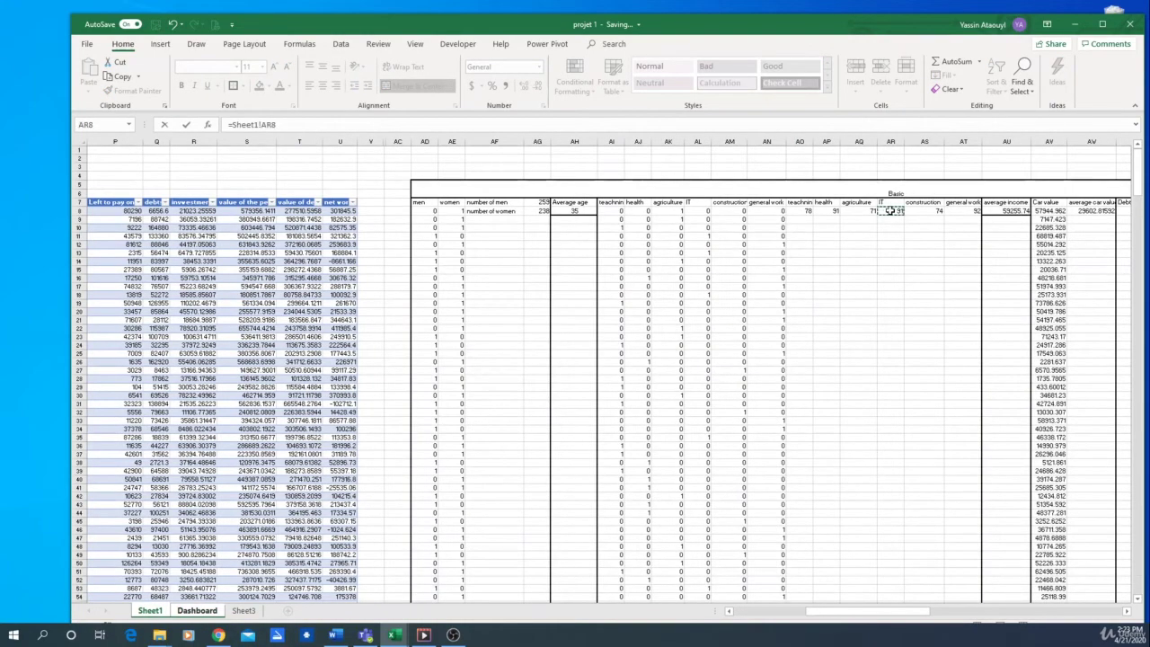
{"action": "key", "text": "Return"}
Link the value cell under construction to the construction total in AS8 on Sheet1.
{"action": "key", "text": "Up"}
{"action": "key", "text": "Right"}
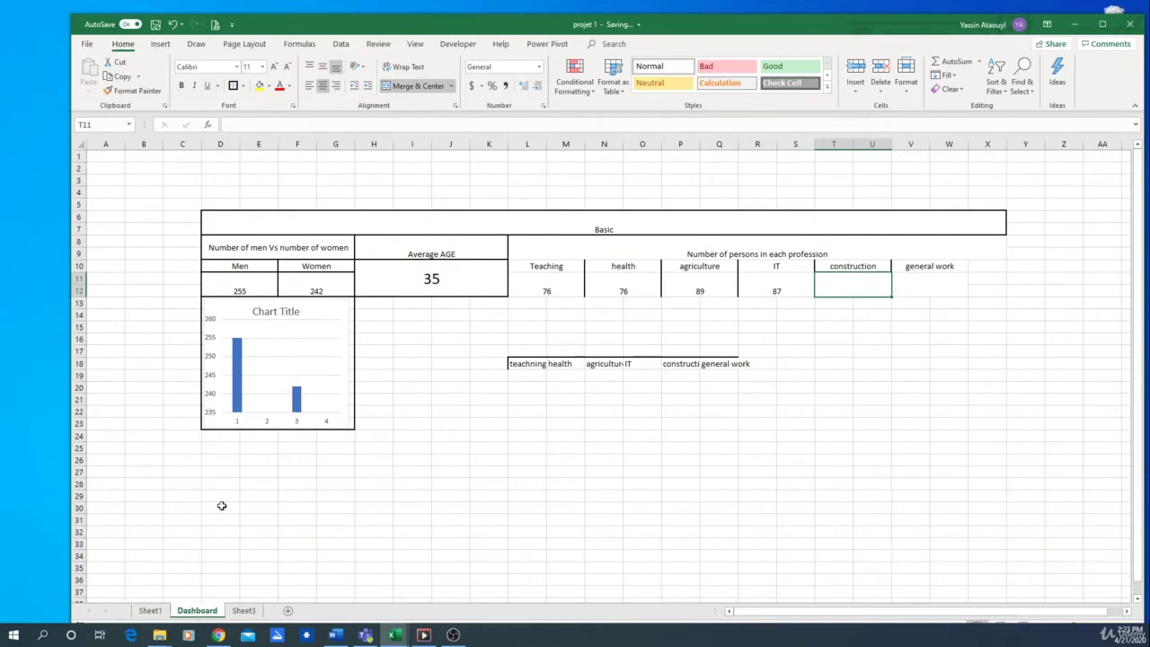
{"action": "left_click", "coordinate": [149, 610]}
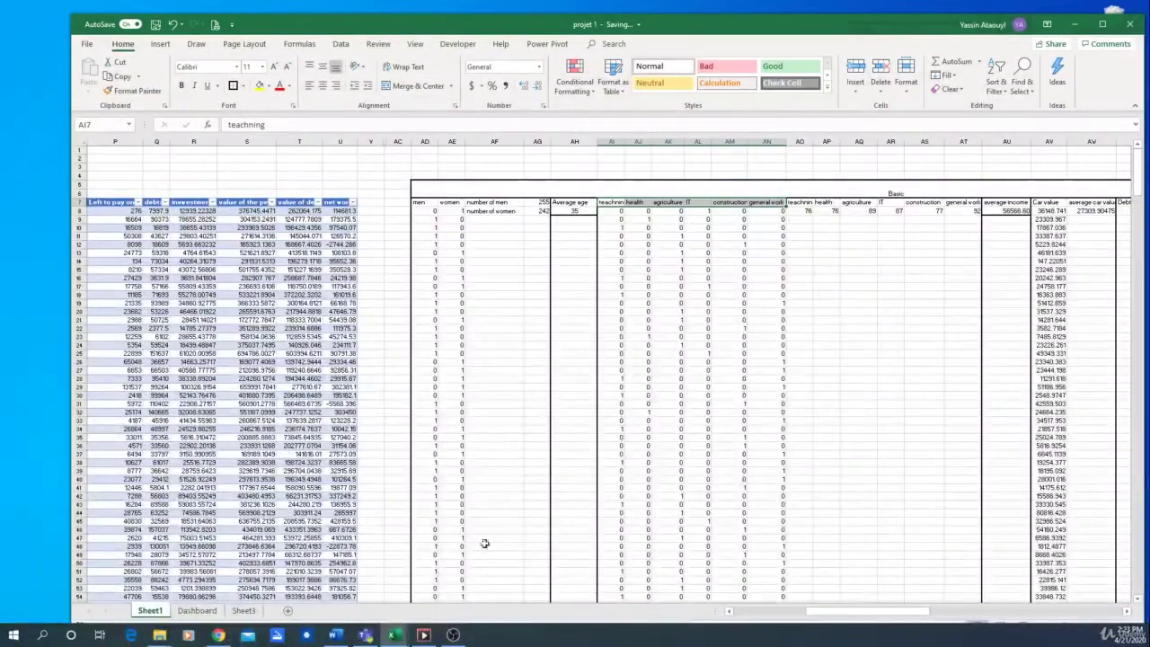
{"action": "left_click", "coordinate": [192, 614]}
{"action": "type", "text": "="}
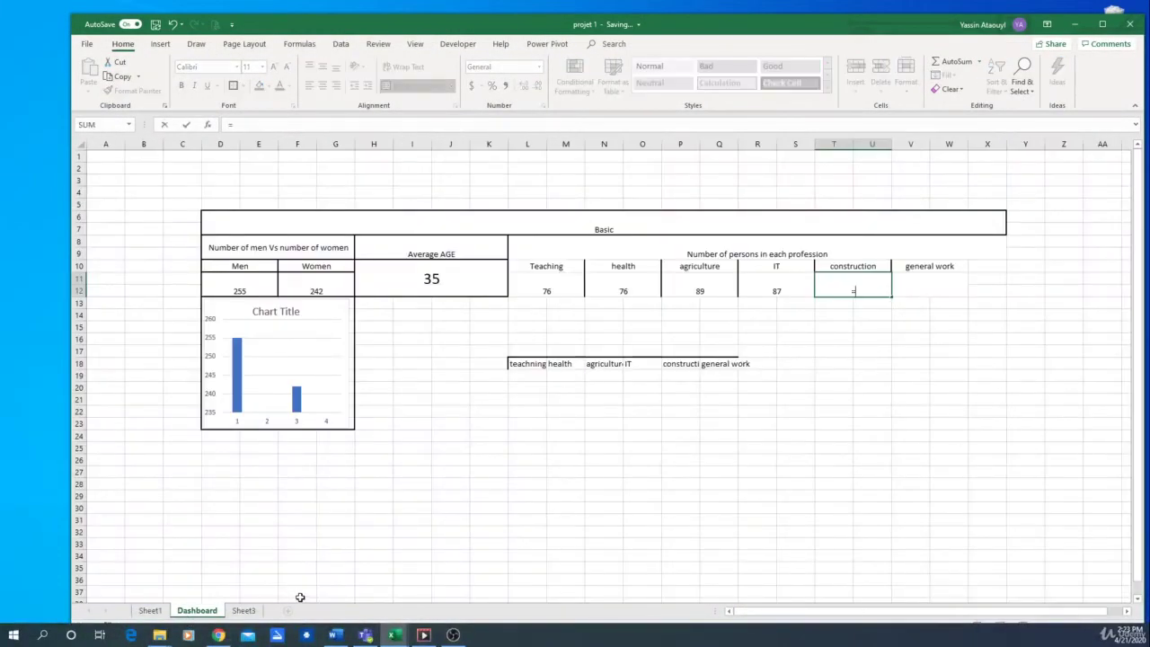
{"action": "left_click", "coordinate": [149, 610]}
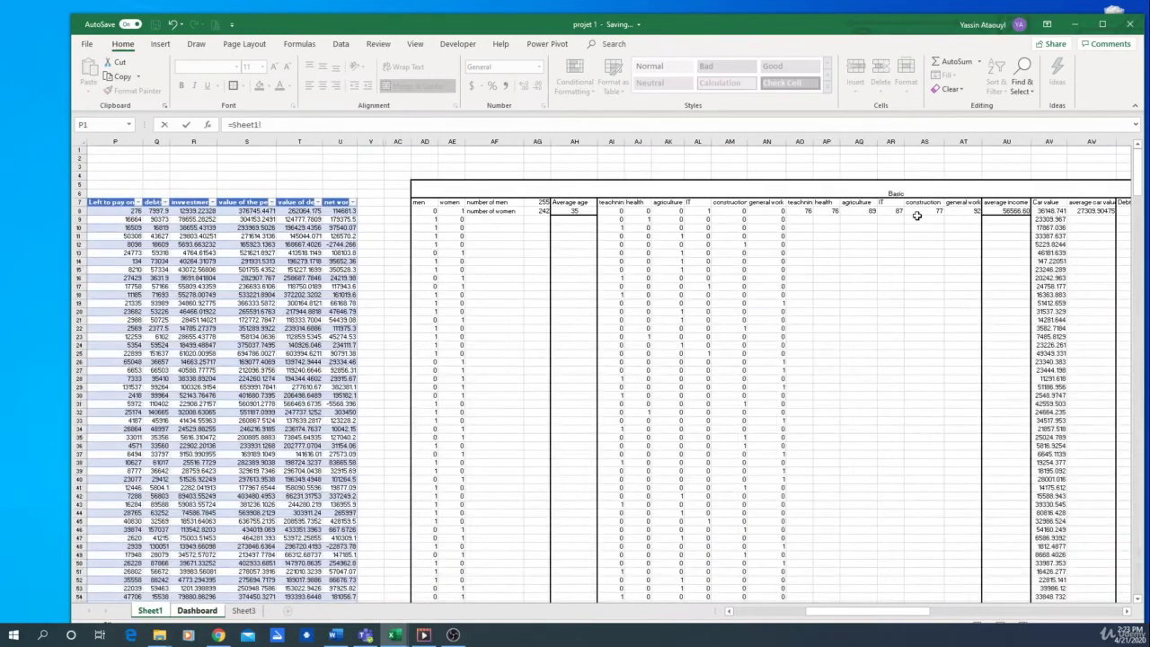
{"action": "left_click", "coordinate": [919, 213]}
{"action": "key", "text": "Return"}
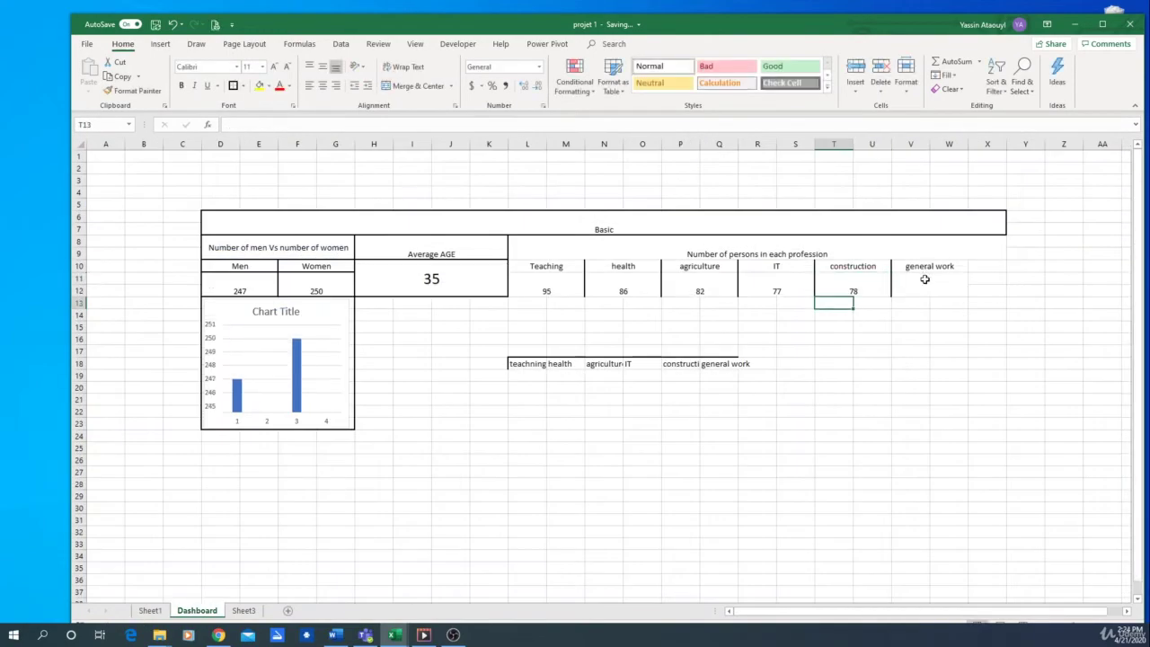
Link the value cell under general work to the general work total in AT8 on Sheet1.
{"action": "left_click", "coordinate": [923, 281]}
{"action": "type", "text": "="}
{"action": "left_click", "coordinate": [149, 610]}
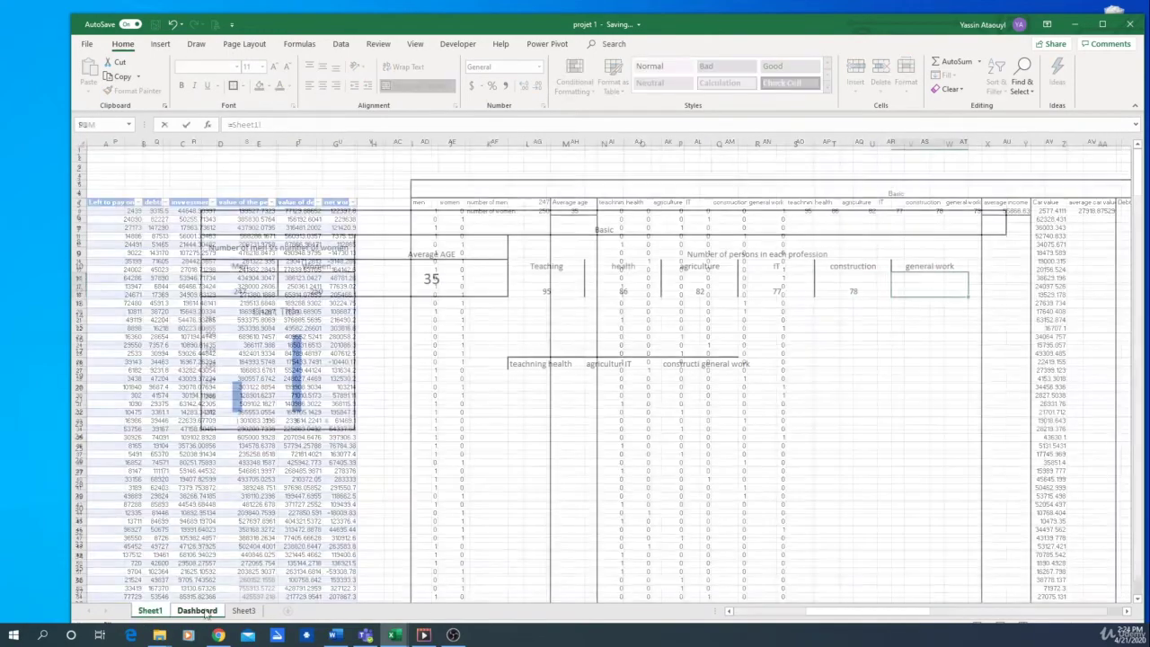
{"action": "left_click", "coordinate": [963, 212]}
{"action": "key", "text": "Return"}
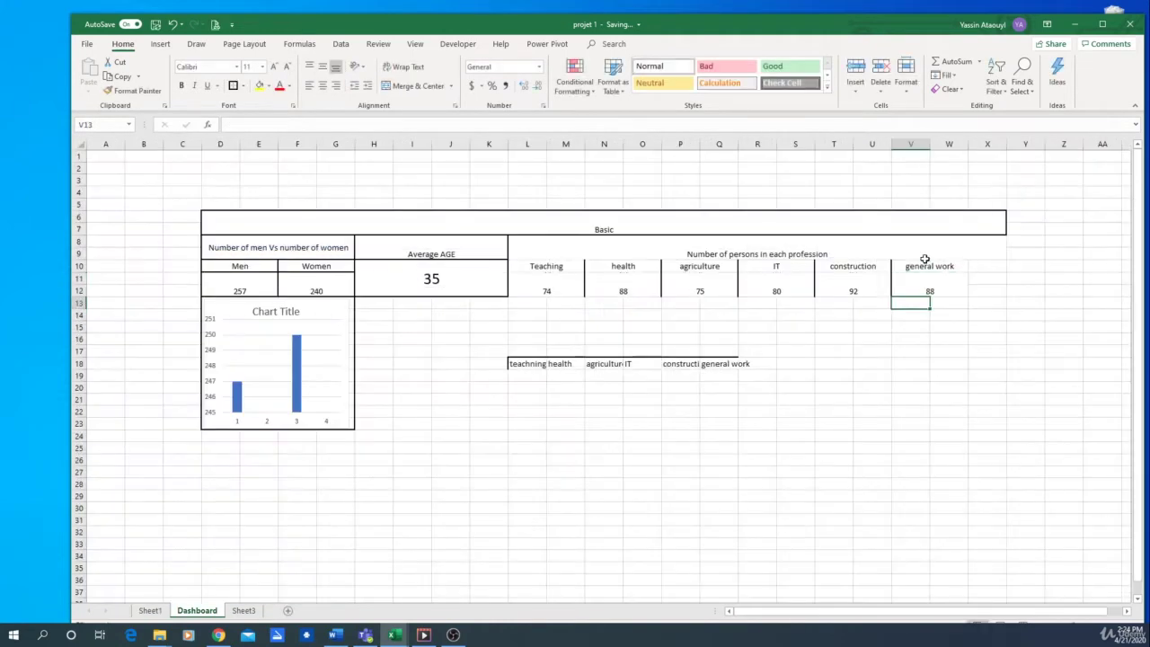
Clear the contents of K16:R22 to remove the reference row of profession names.
{"action": "left_click", "coordinate": [498, 343]}
{"action": "left_click_drag", "start_coordinate": [497, 343], "coordinate": [773, 418]}
{"action": "key", "text": "Delete"}
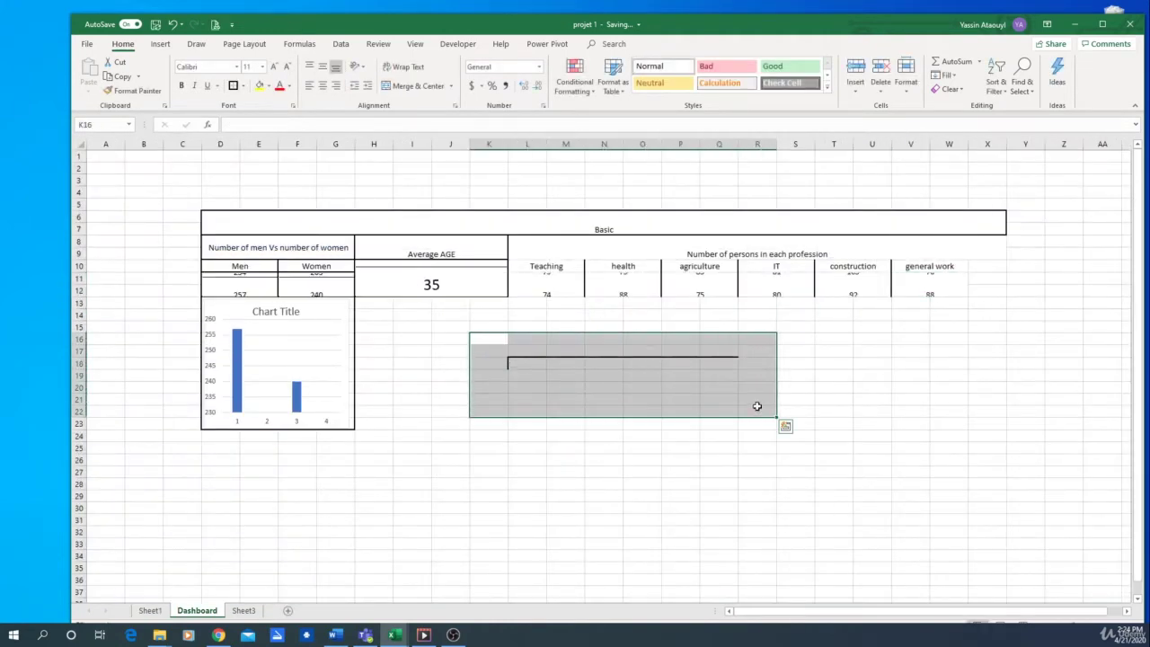
Delete the spare column X and put an outside border around the professions block L8:W12.
{"action": "left_click", "coordinate": [527, 507]}
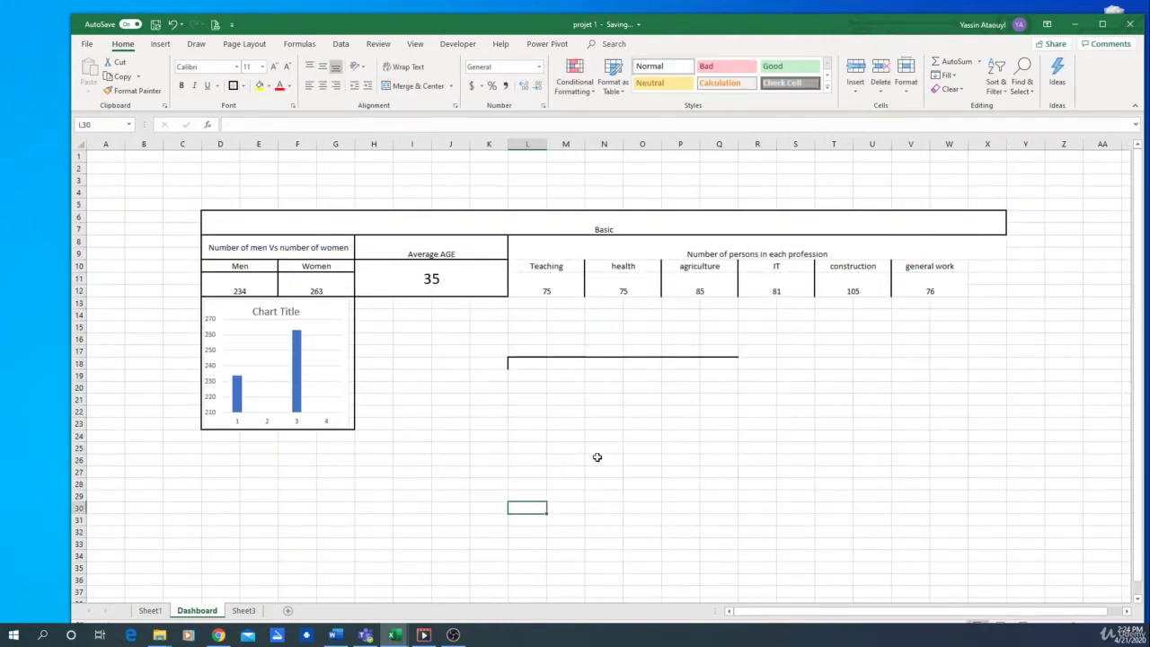
{"action": "left_click", "coordinate": [691, 256]}
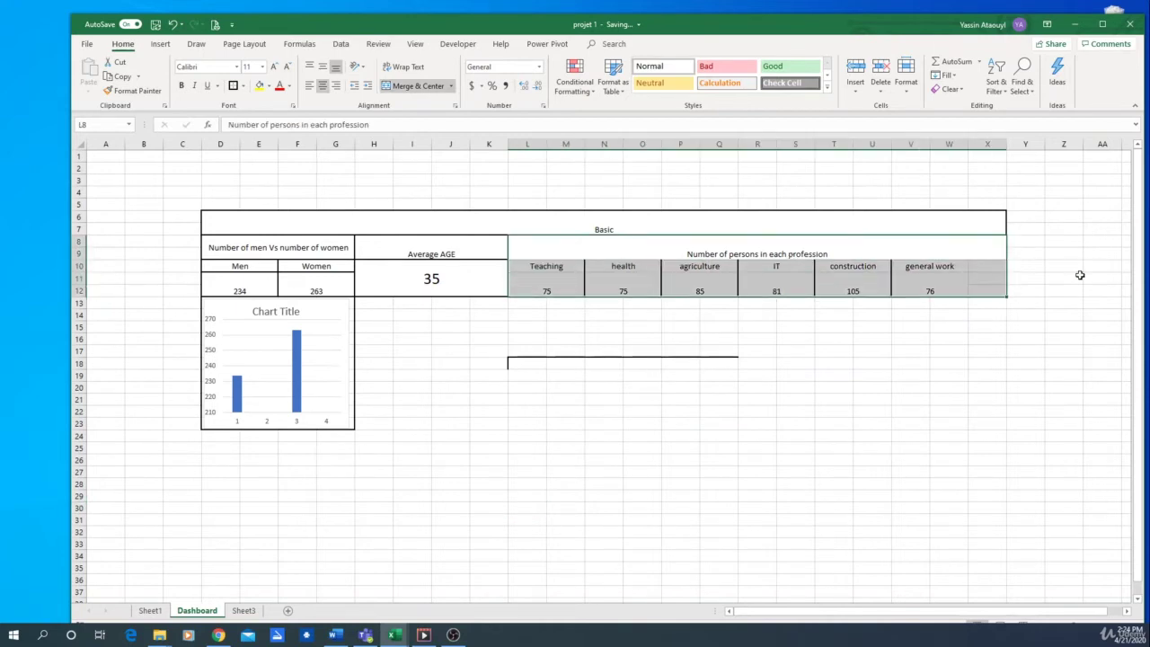
{"action": "left_click", "coordinate": [1063, 308]}
{"action": "right_click", "coordinate": [987, 144]}
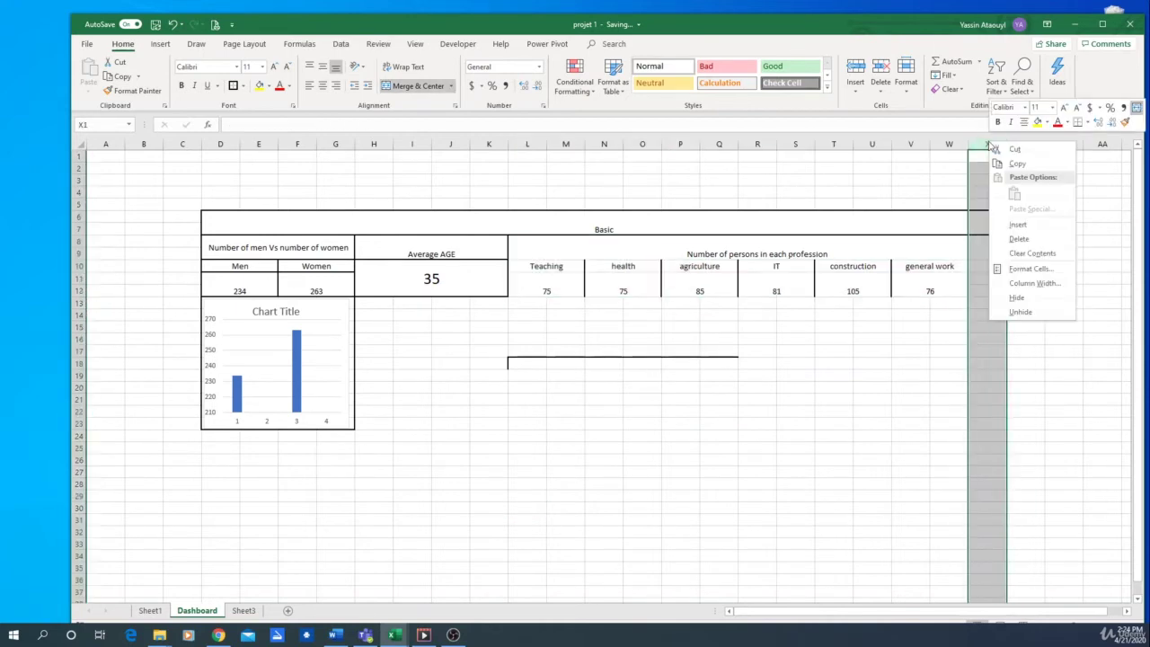
{"action": "left_click", "coordinate": [1024, 254]}
{"action": "left_click", "coordinate": [903, 434]}
{"action": "left_click_drag", "start_coordinate": [545, 250], "coordinate": [949, 290]}
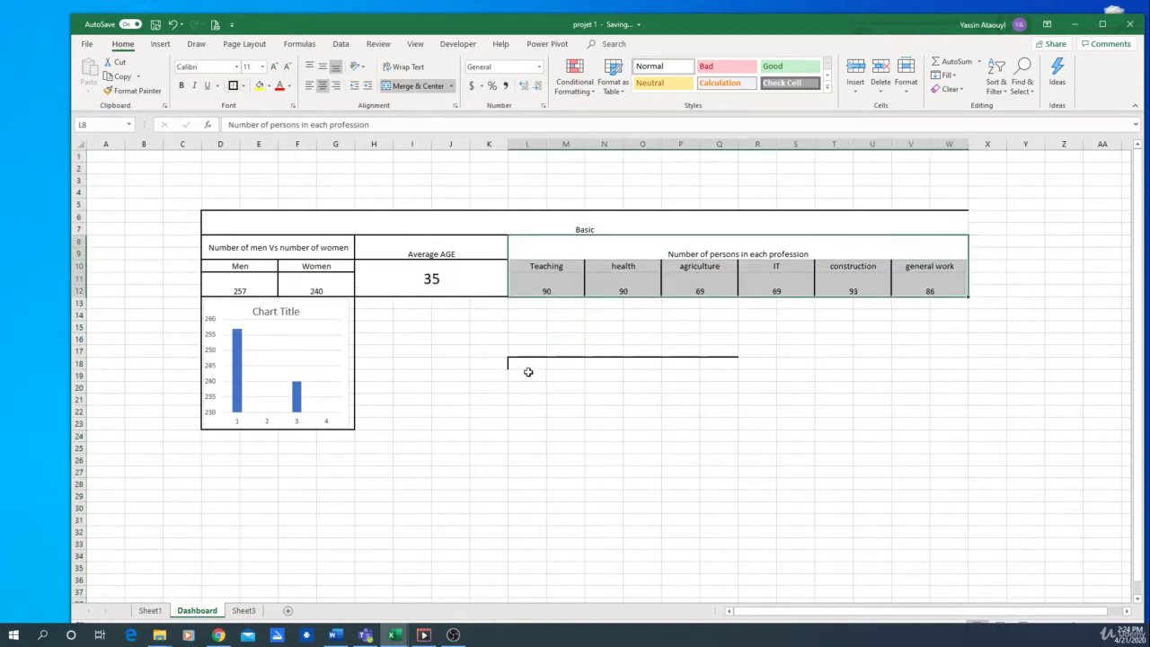
Merge and unmerge K16:S25 to clear the leftover border line below the professions table.
{"action": "left_click_drag", "start_coordinate": [498, 339], "coordinate": [804, 447]}
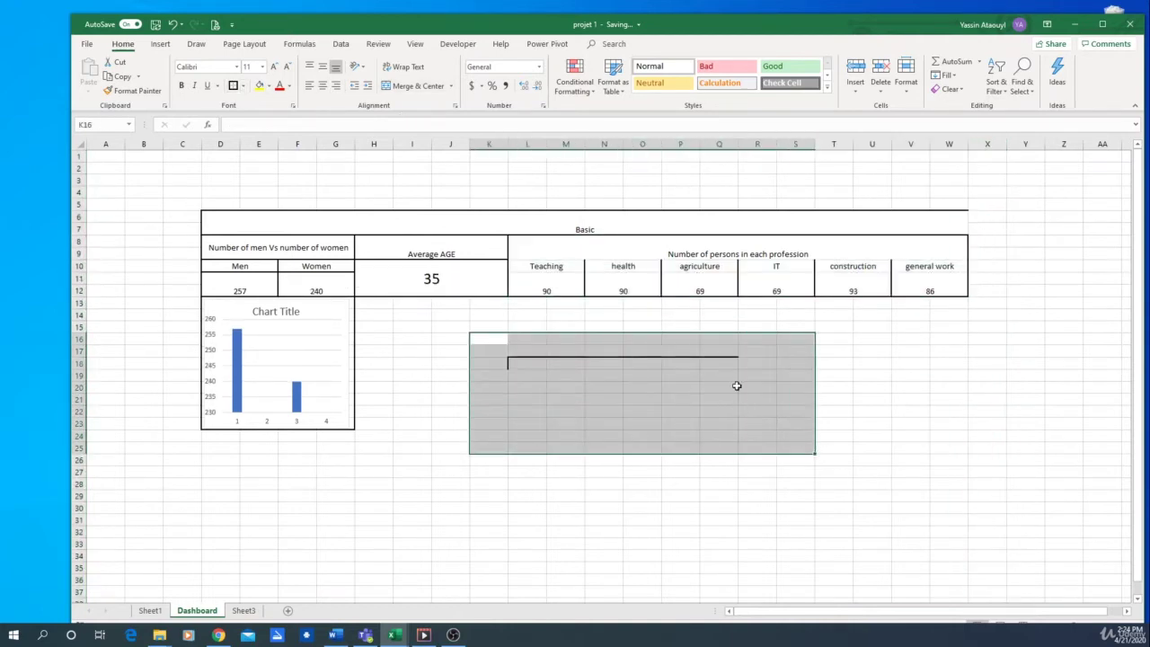
{"action": "left_click", "coordinate": [417, 86]}
{"action": "left_click", "coordinate": [417, 86]}
{"action": "left_click", "coordinate": [538, 339]}
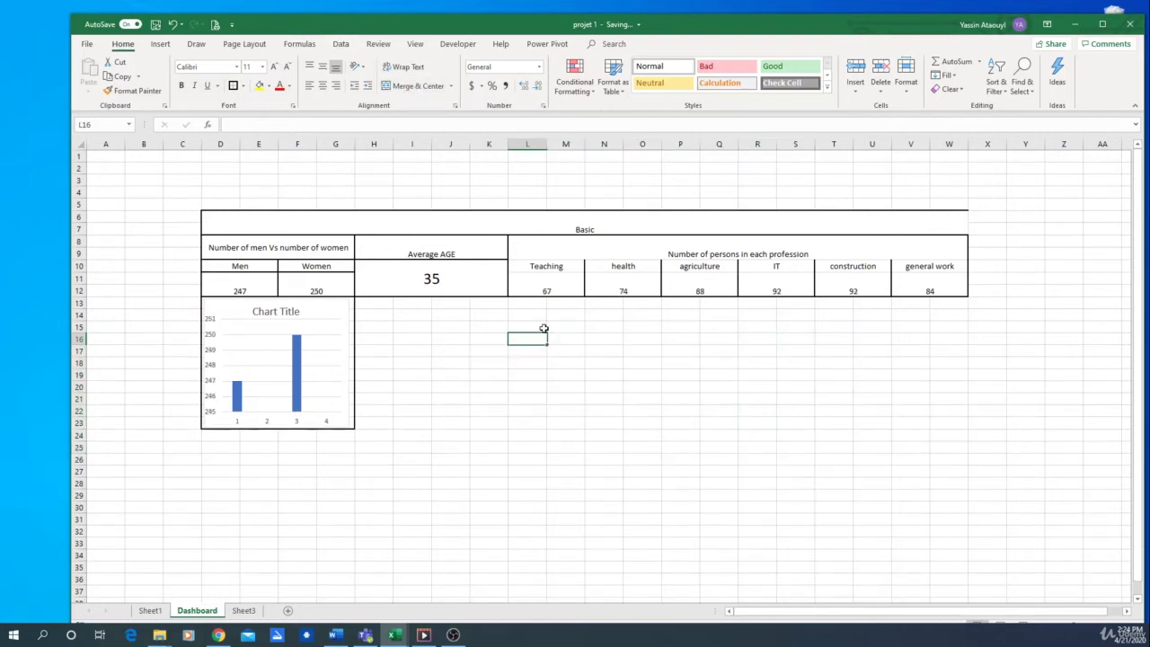
Insert a pie chart of the profession counts in L11:W12 and move it directly under the Teaching value at column L.
{"action": "left_click_drag", "start_coordinate": [546, 286], "coordinate": [897, 285]}
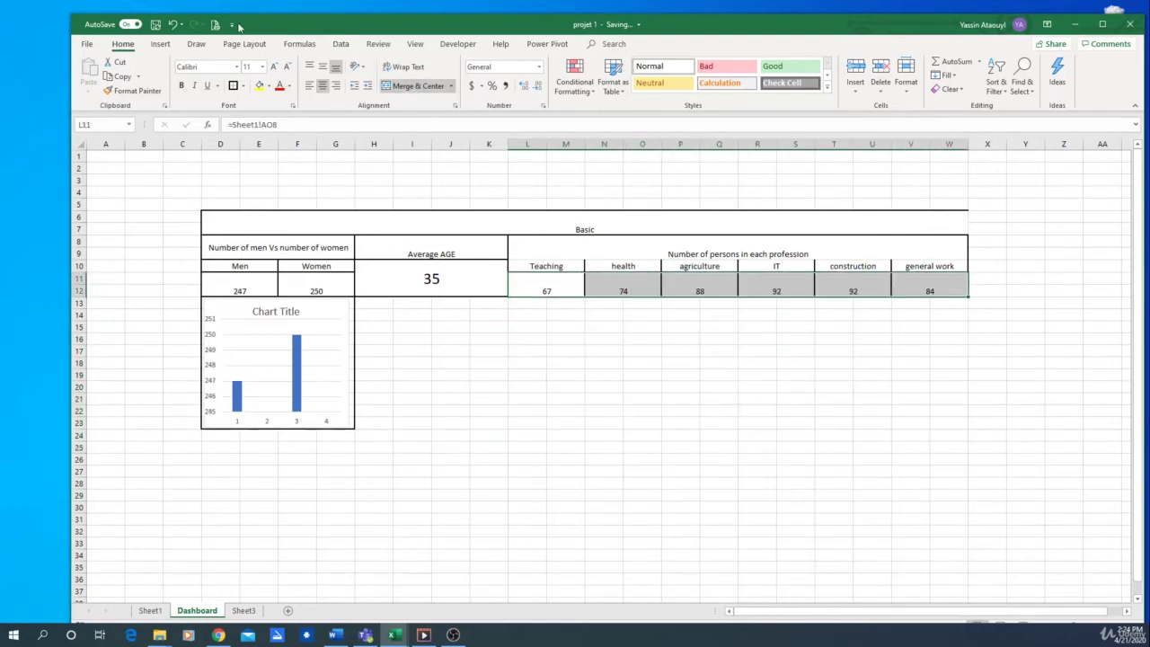
{"action": "left_click", "coordinate": [161, 45]}
{"action": "left_click", "coordinate": [506, 77]}
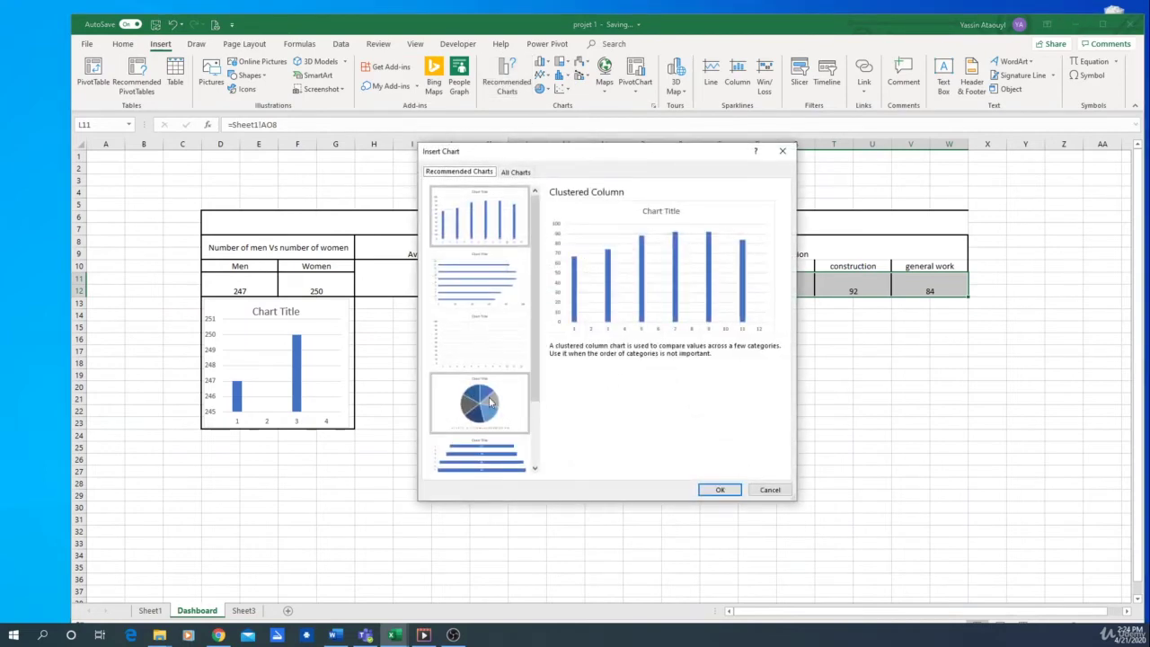
{"action": "left_click", "coordinate": [484, 410]}
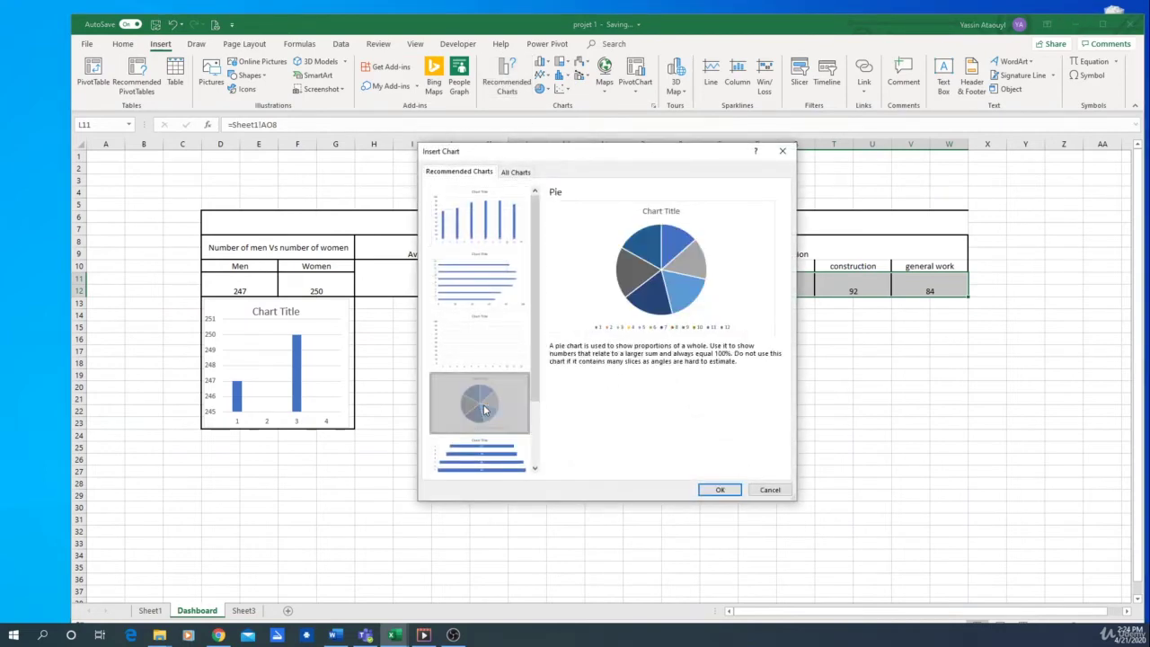
{"action": "left_click", "coordinate": [720, 489]}
{"action": "left_click", "coordinate": [636, 374]}
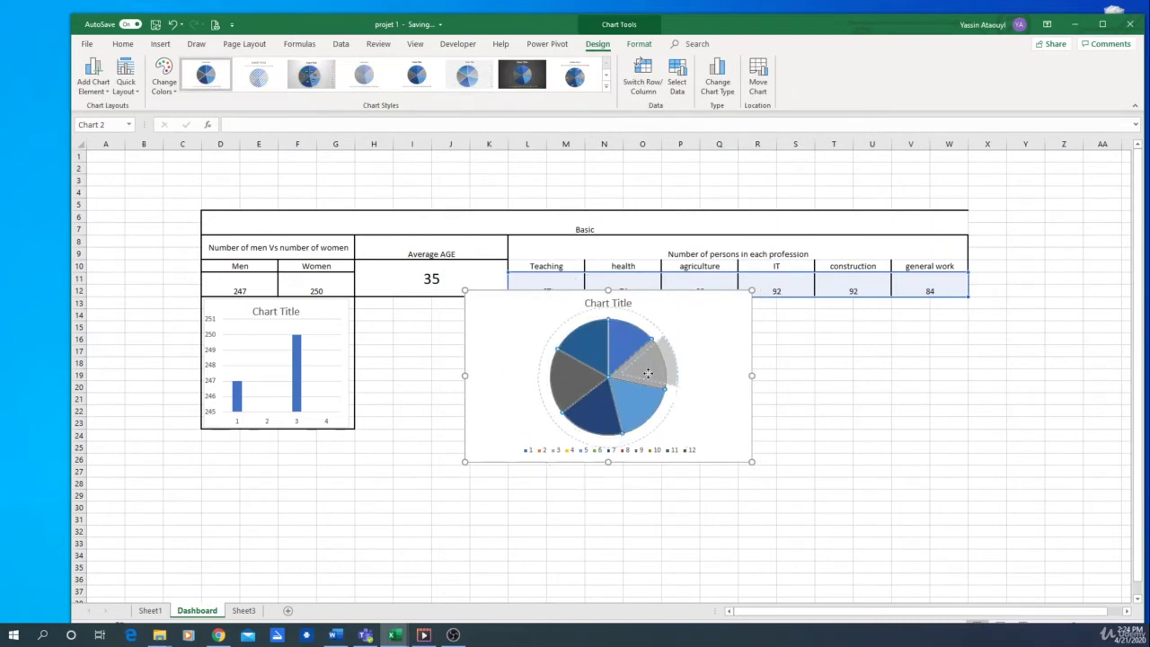
{"action": "left_click_drag", "start_coordinate": [685, 353], "coordinate": [735, 351]}
{"action": "left_click", "coordinate": [735, 351]}
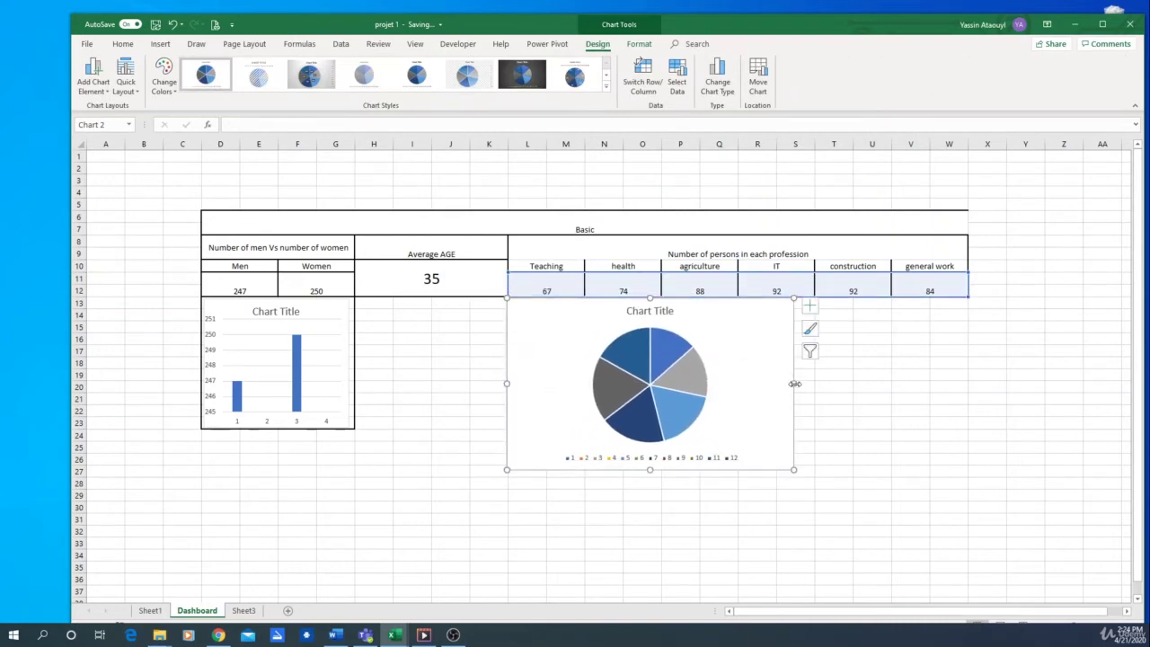
{"action": "left_click_drag", "start_coordinate": [794, 384], "coordinate": [970, 383]}
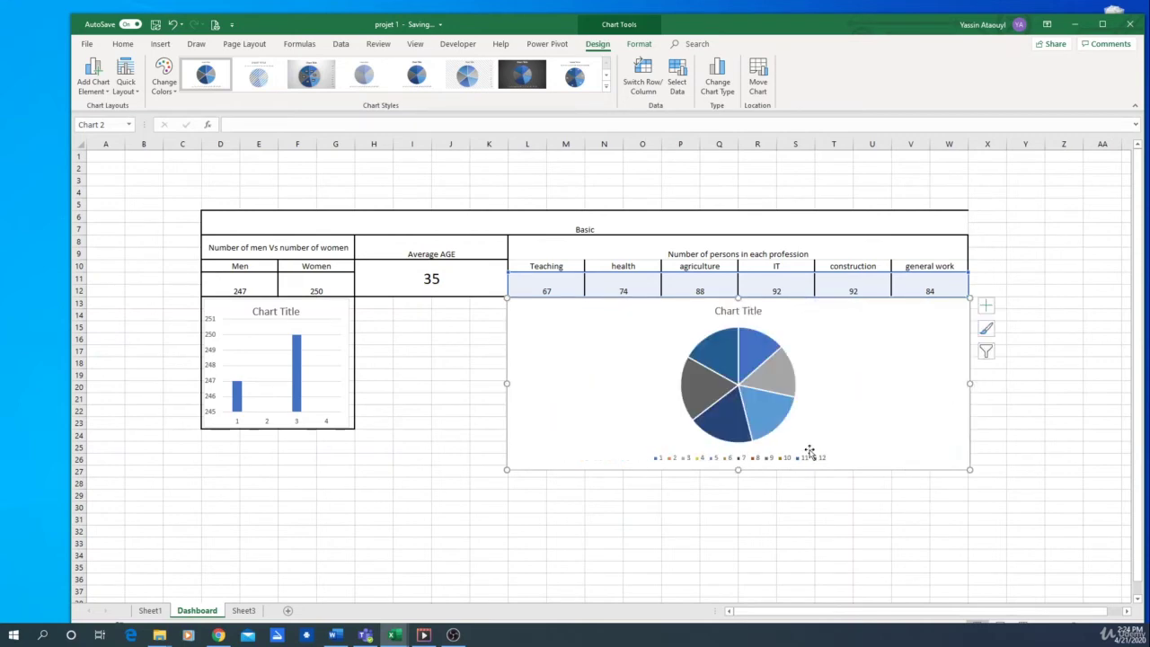
{"action": "left_click_drag", "start_coordinate": [737, 472], "coordinate": [737, 430]}
{"action": "left_click", "coordinate": [738, 525]}
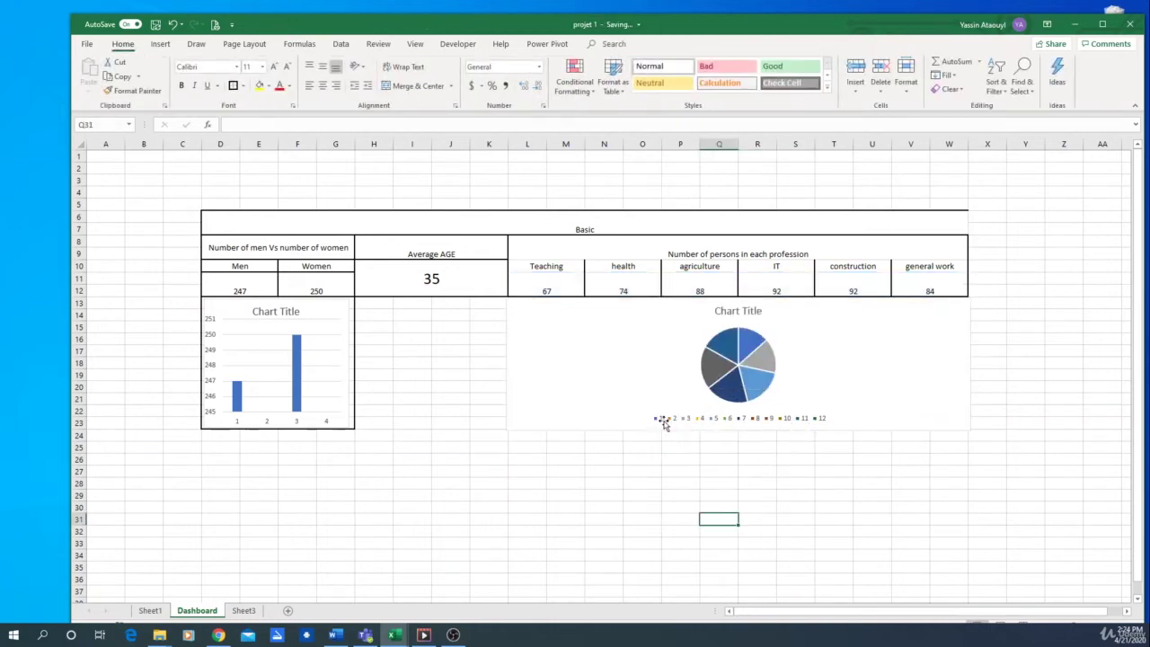
{"action": "left_click", "coordinate": [755, 382]}
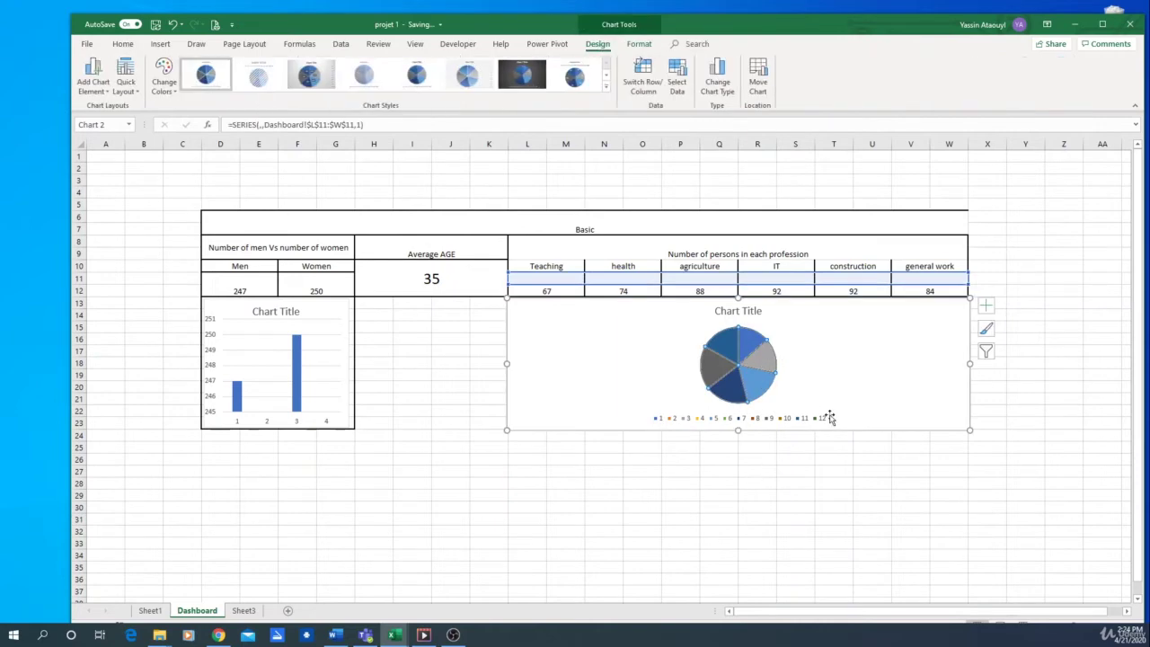
{"action": "left_click", "coordinate": [547, 293]}
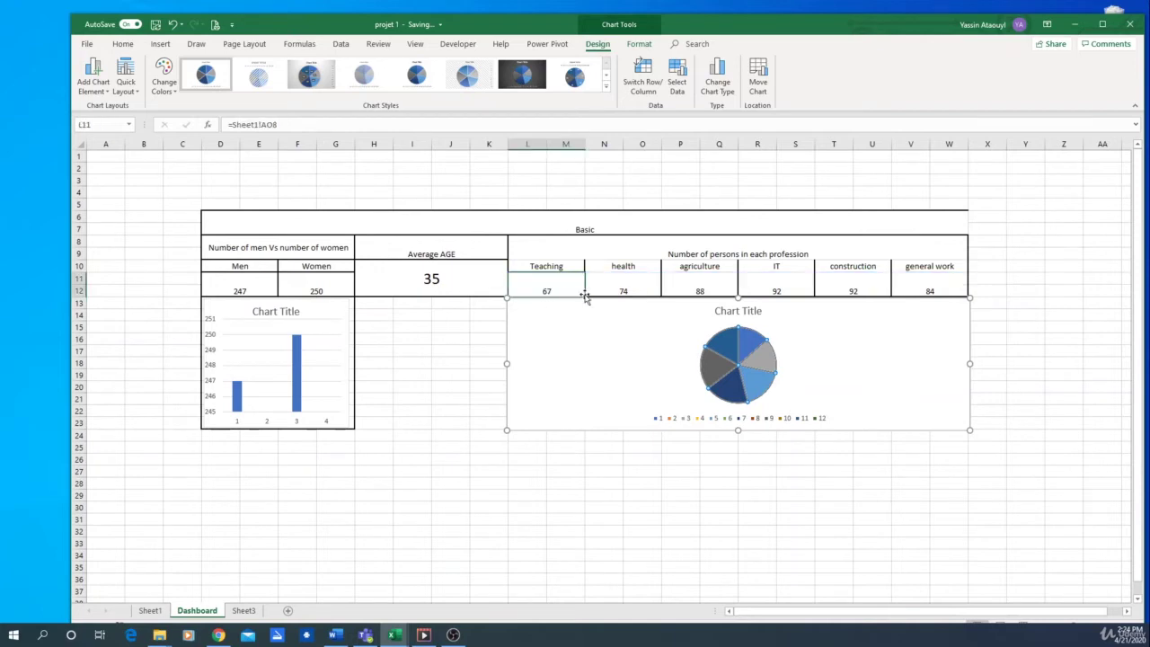
{"action": "left_click", "coordinate": [845, 362]}
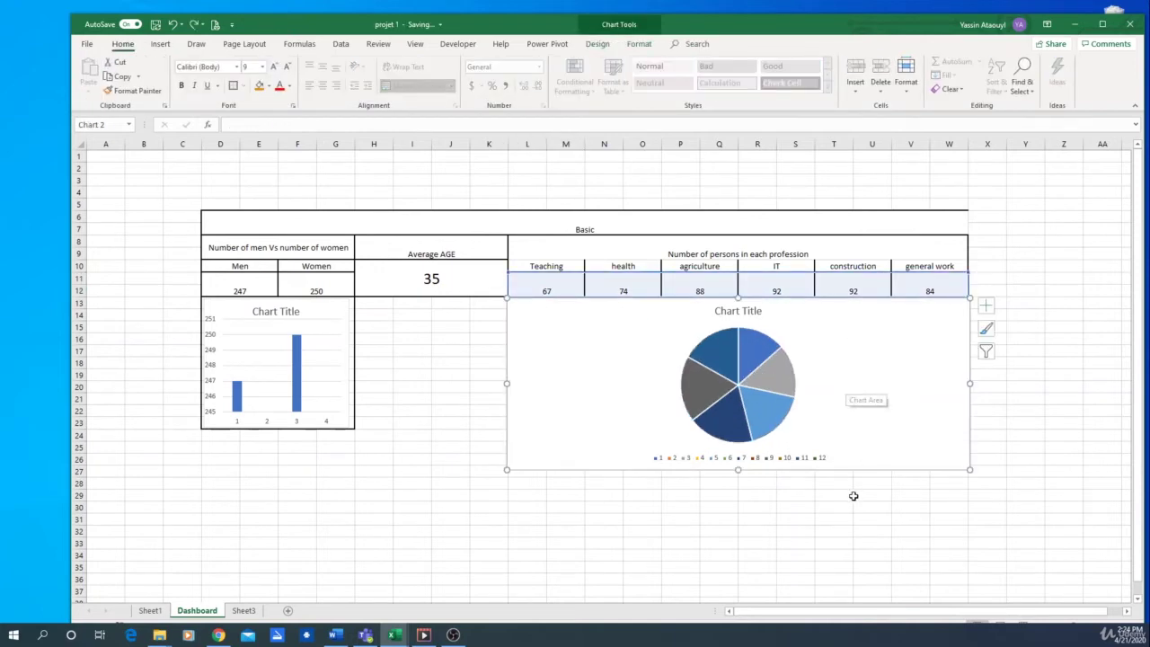
{"action": "left_click", "coordinate": [849, 493]}
{"action": "left_click", "coordinate": [833, 404]}
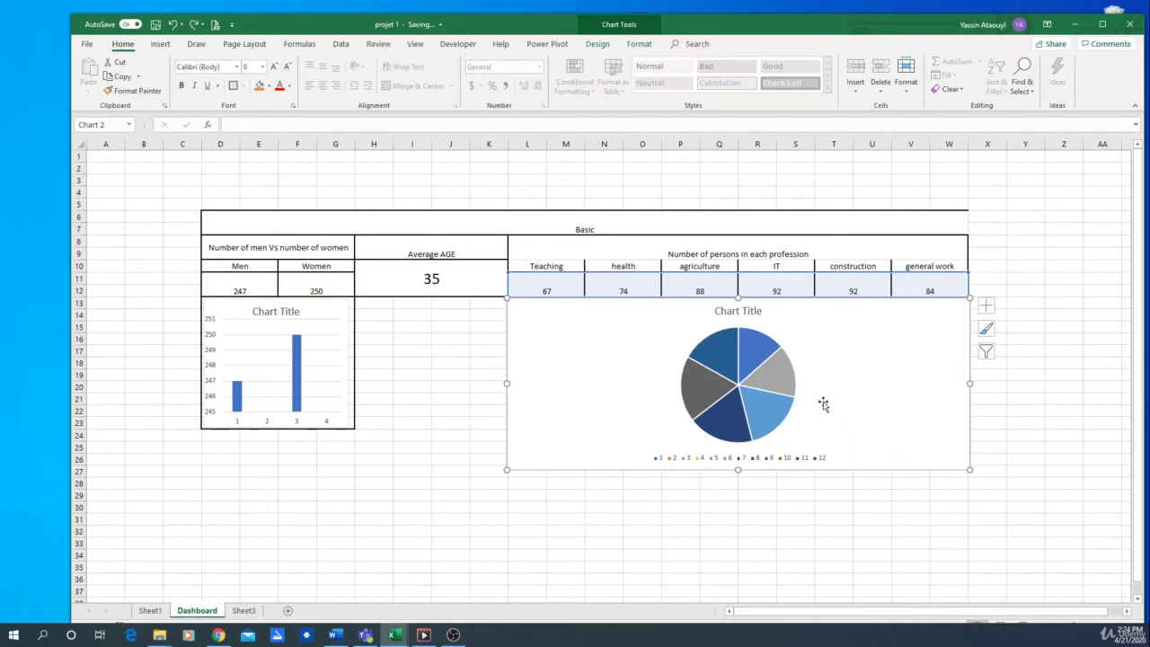
{"action": "left_click_drag", "start_coordinate": [969, 382], "coordinate": [793, 383]}
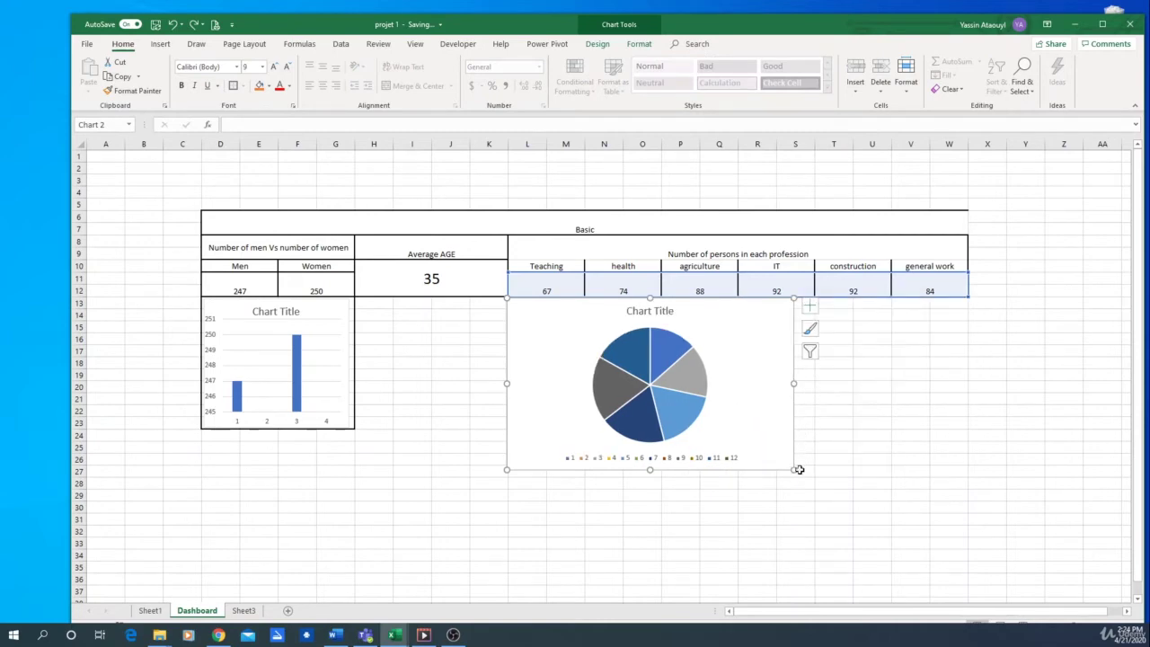
Shorten the pie chart to end near row 23 and widen it to the outer edge of column W.
{"action": "left_click_drag", "start_coordinate": [792, 469], "coordinate": [787, 434]}
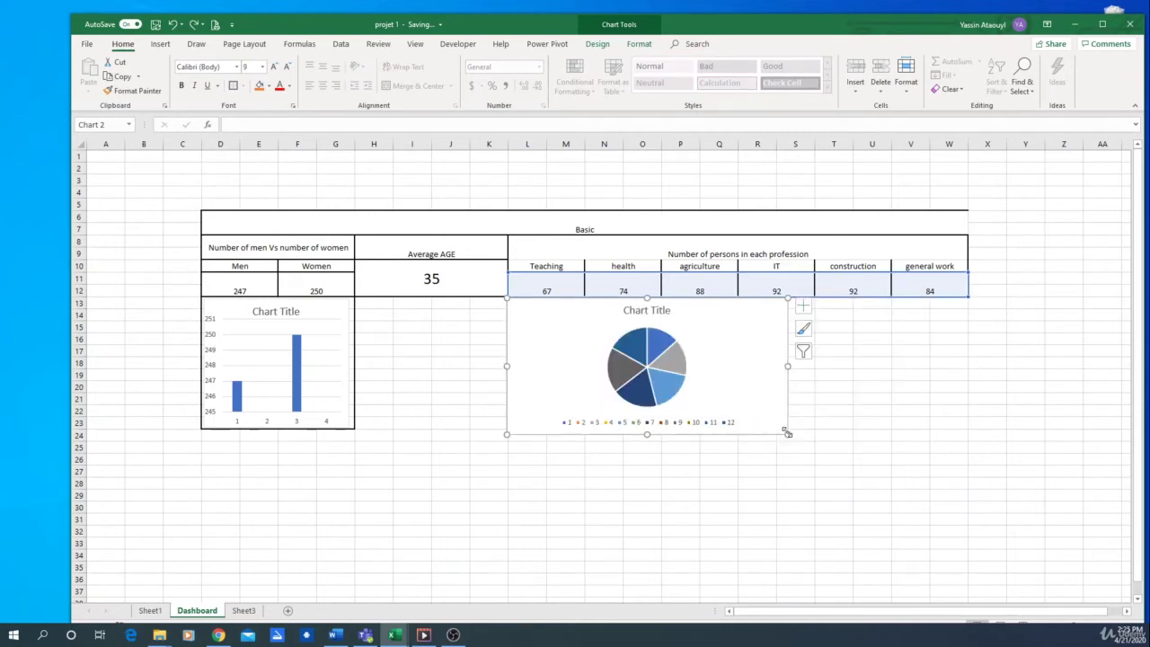
{"action": "left_click_drag", "start_coordinate": [790, 374], "coordinate": [968, 365]}
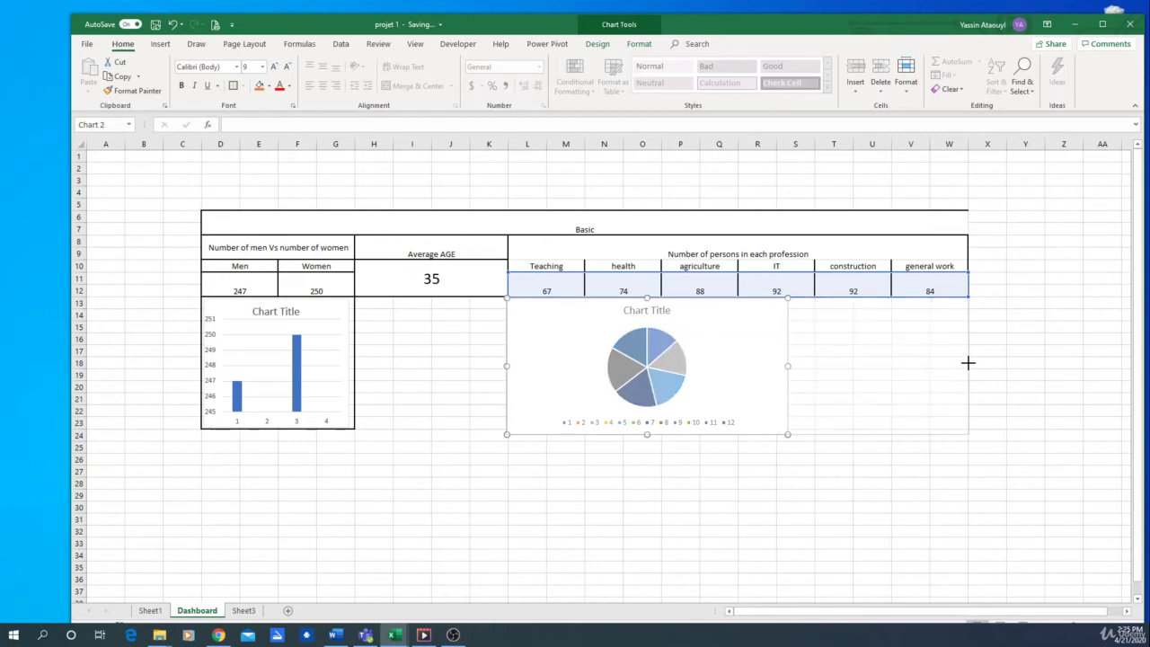
{"action": "left_click", "coordinate": [860, 507]}
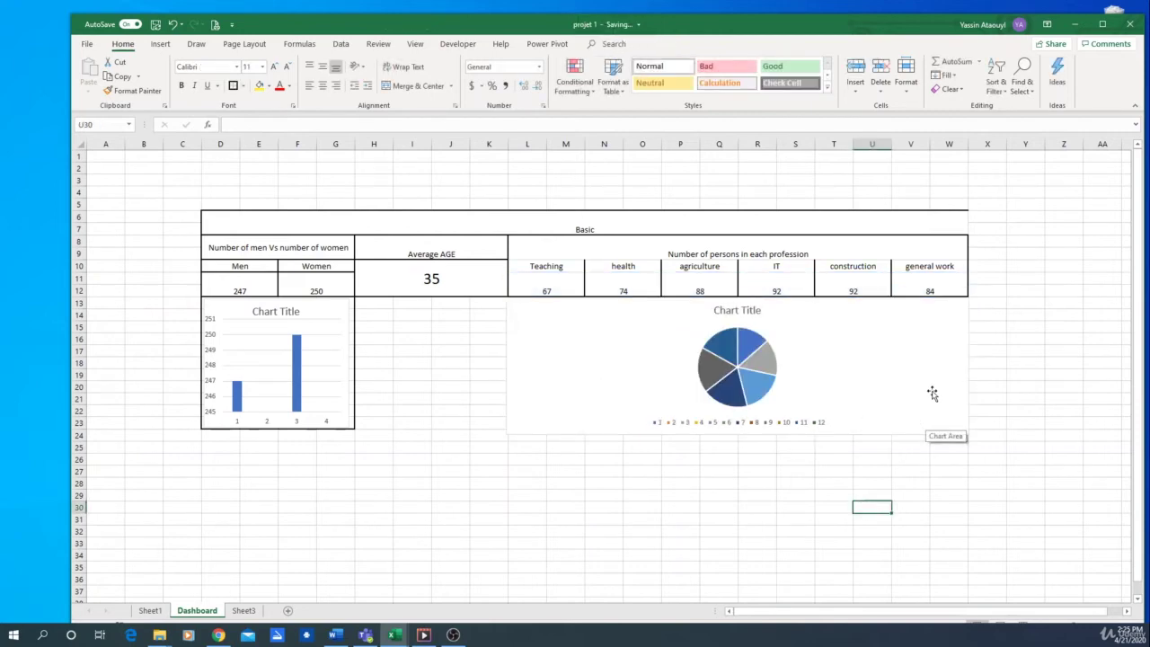
{"action": "key", "text": "Right"}
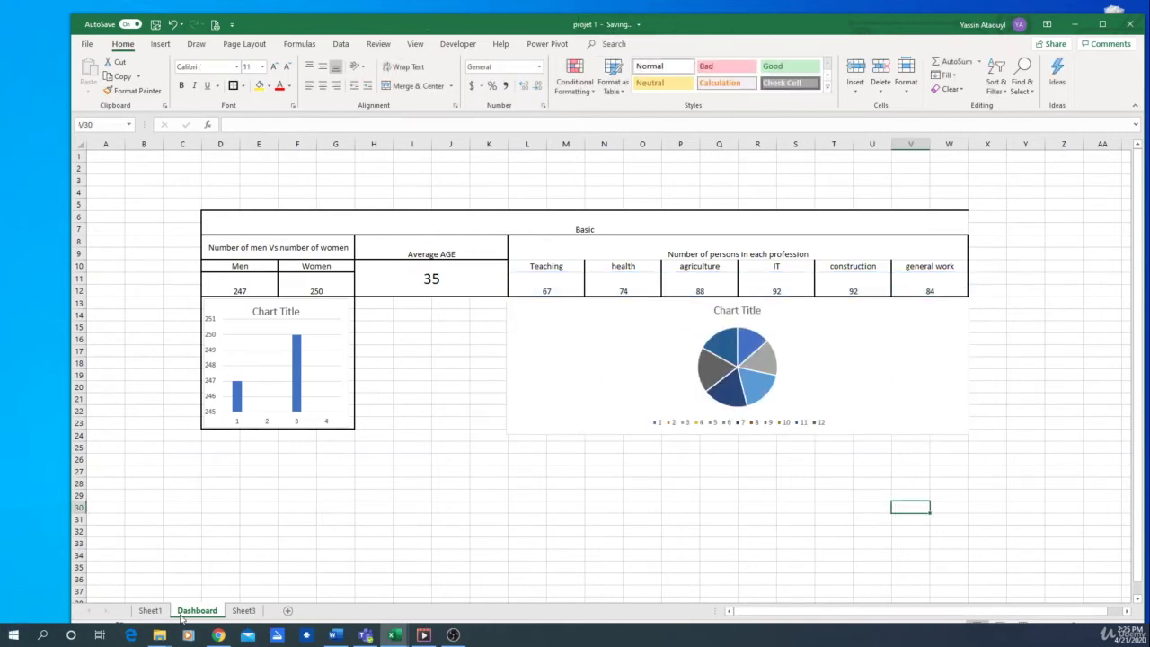
Examine the Basic summary columns on Sheet1 to locate the average income cell AU8 and its formula.
{"action": "left_click", "coordinate": [151, 612]}
{"action": "key", "text": "Right"}
{"action": "key", "text": "Right"}
{"action": "key", "text": "Right"}
{"action": "key", "text": "Right"}
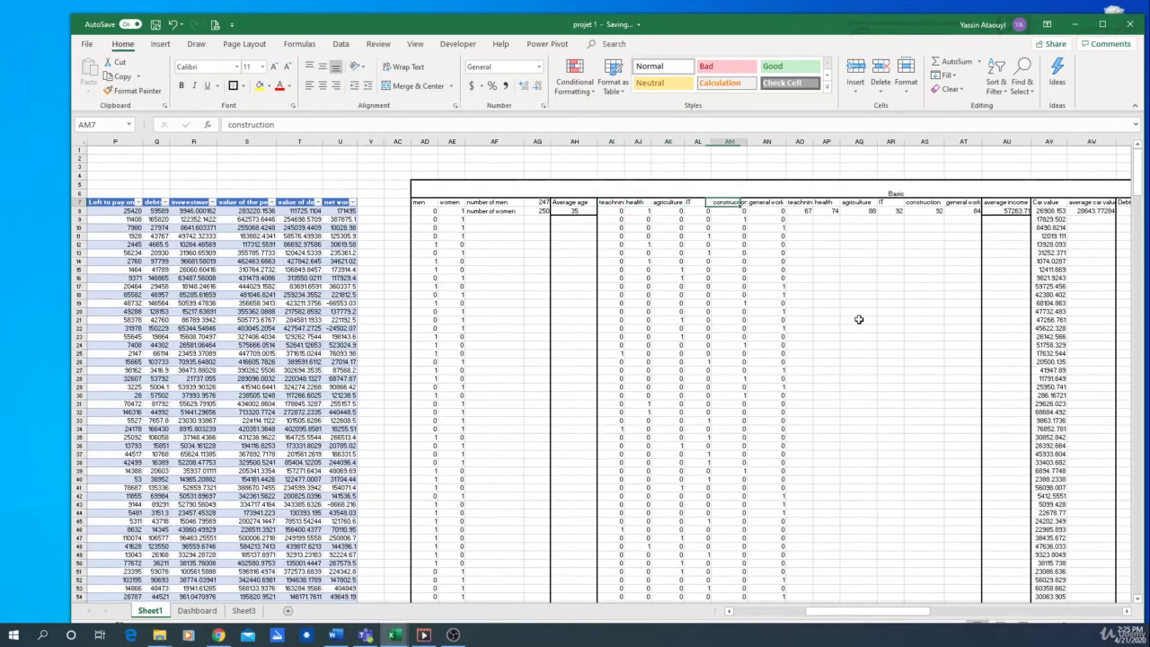
{"action": "key", "text": "Right"}
{"action": "key", "text": "Right"}
{"action": "key", "text": "Right"}
{"action": "key", "text": "Right"}
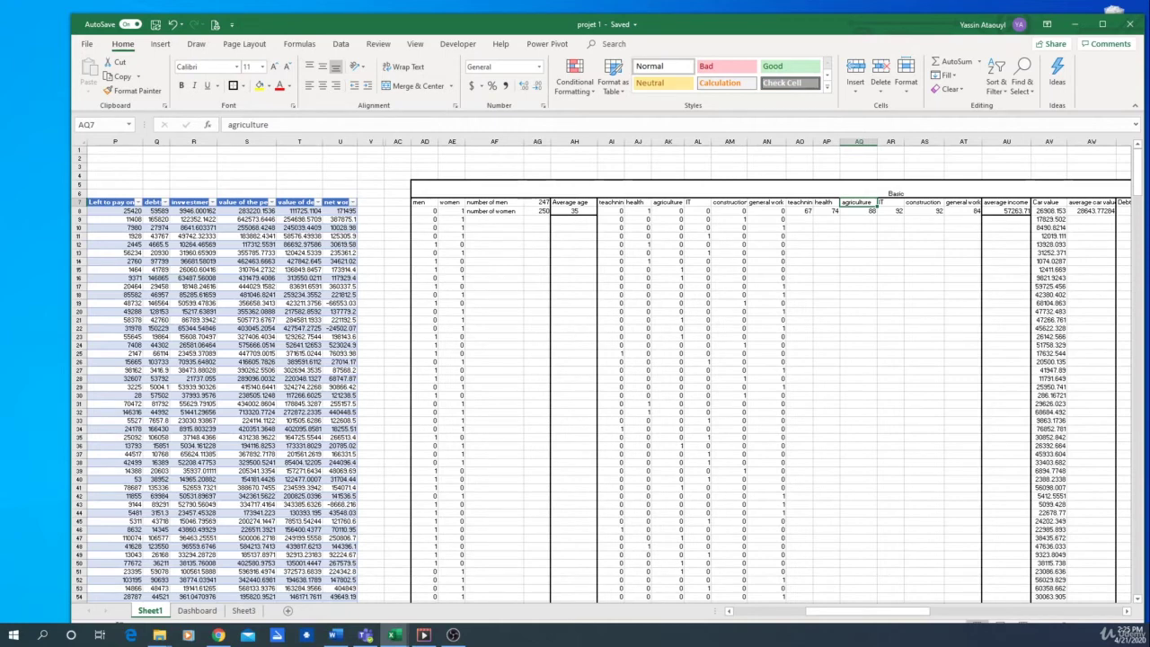
{"action": "key", "text": "Right"}
{"action": "key", "text": "Right"}
{"action": "key", "text": "Right"}
{"action": "key", "text": "Right"}
{"action": "key", "text": "Right"}
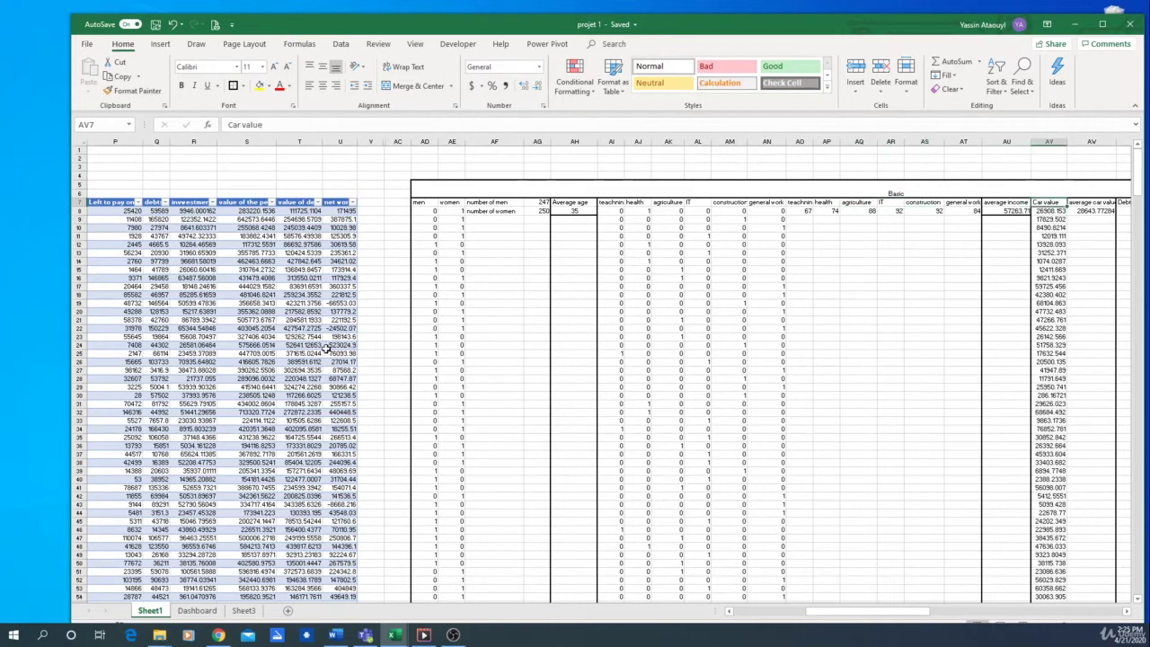
{"action": "key", "text": "Down"}
{"action": "key", "text": "Left"}
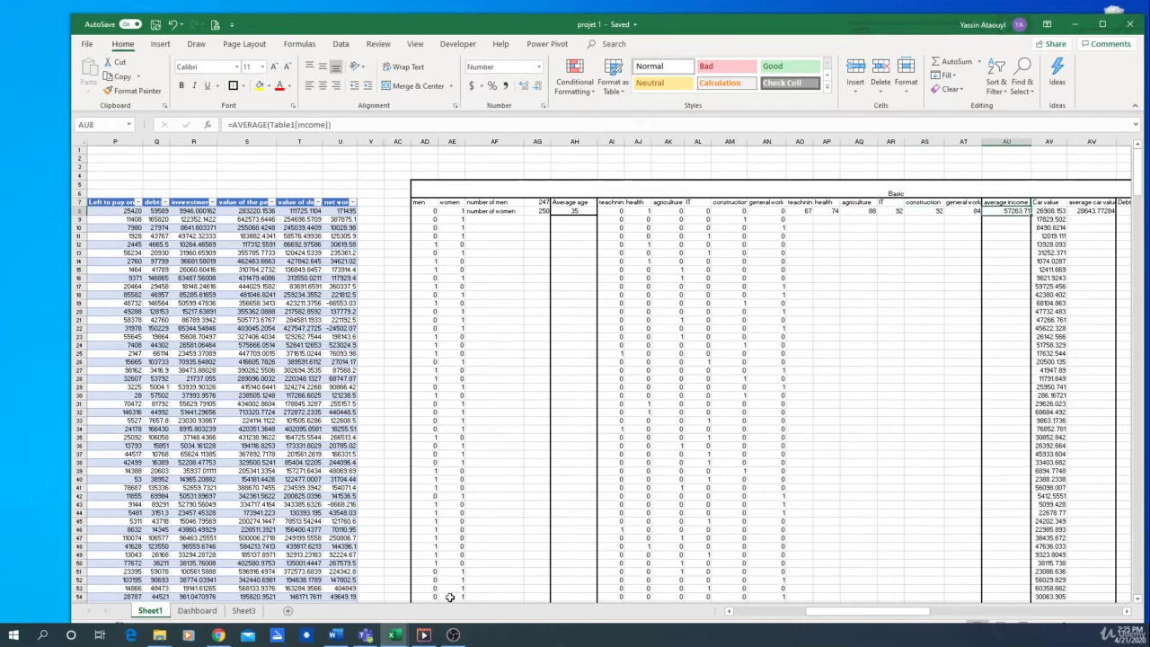
Copy the Average AGE block H8:K12 on the Dashboard sheet to the area directly below, starting at H13.
{"action": "left_click", "coordinate": [197, 610]}
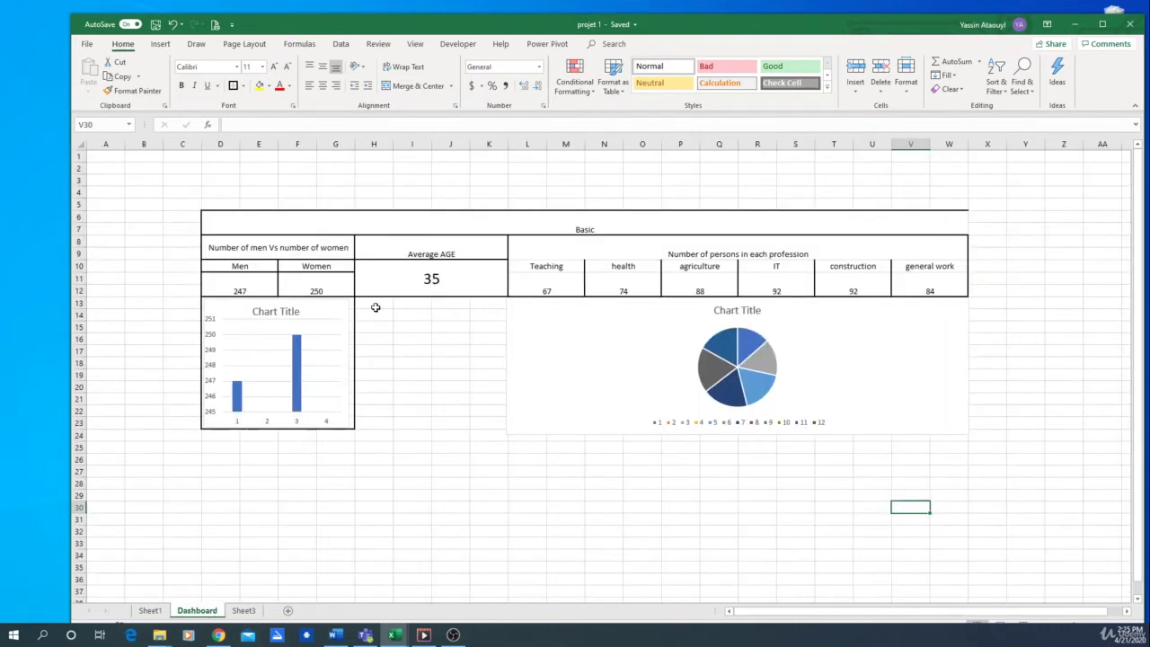
{"action": "left_click_drag", "start_coordinate": [375, 307], "coordinate": [457, 346]}
{"action": "left_click", "coordinate": [458, 405]}
{"action": "left_click_drag", "start_coordinate": [441, 256], "coordinate": [432, 283]}
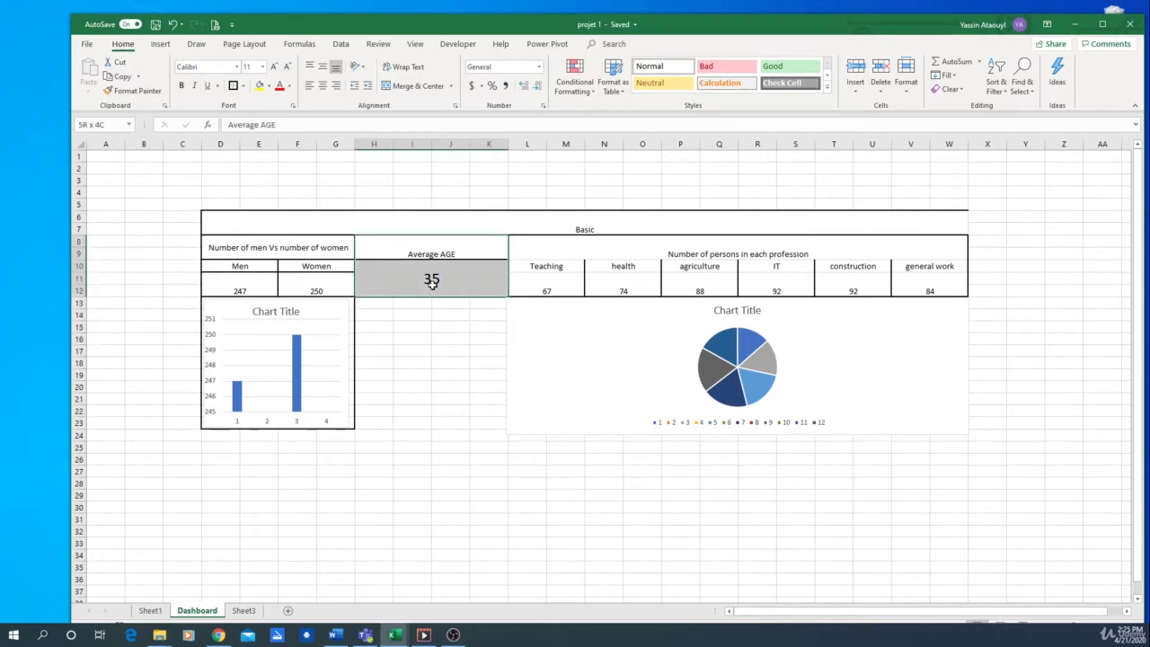
{"action": "key", "text": "ctrl+c"}
{"action": "left_click", "coordinate": [384, 311]}
{"action": "key", "text": "ctrl+v"}
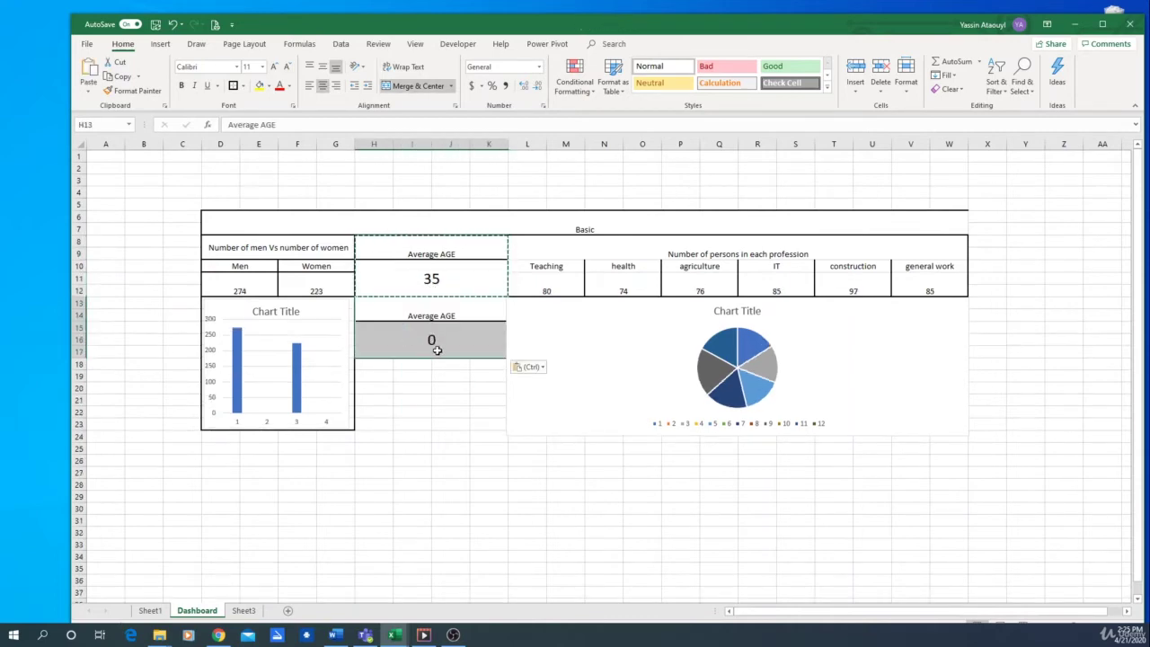
Change the copied block's heading in H13 to "Average Income".
{"action": "double_click", "coordinate": [468, 315]}
{"action": "key", "text": "BackSpace"}
{"action": "key", "text": "BackSpace"}
{"action": "key", "text": "BackSpace"}
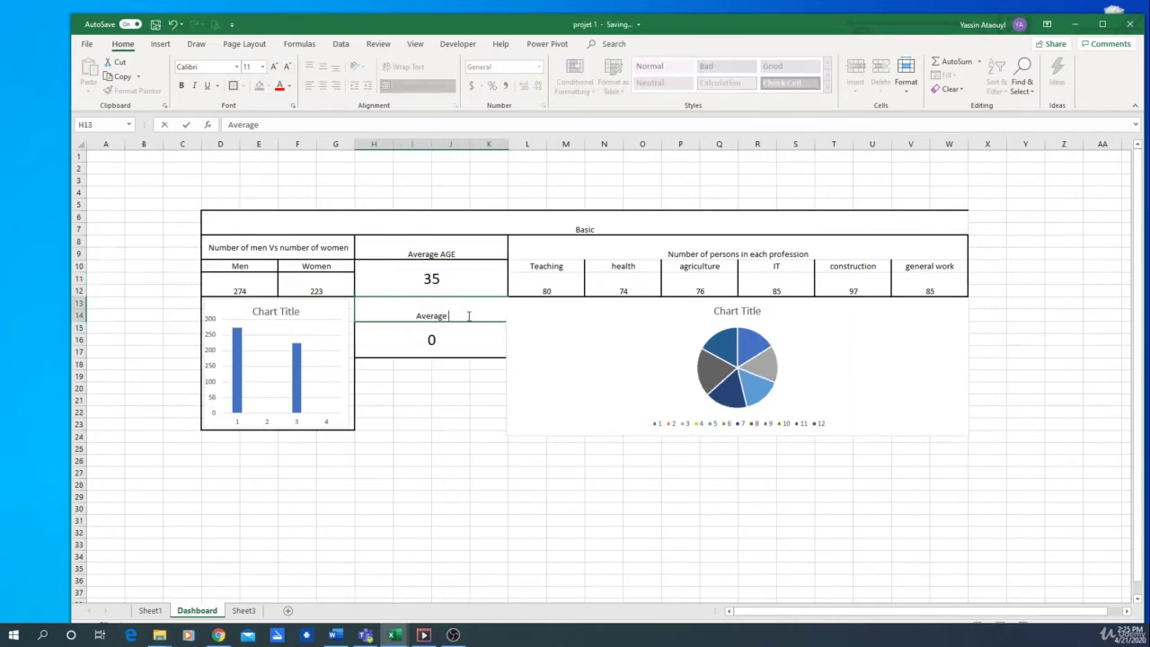
{"action": "type", "text": "Income"}
{"action": "key", "text": "Return"}
Narrow the pie chart so it clears the Average Income block's border, and shorten it to end within row 23.
{"action": "left_click", "coordinate": [517, 310]}
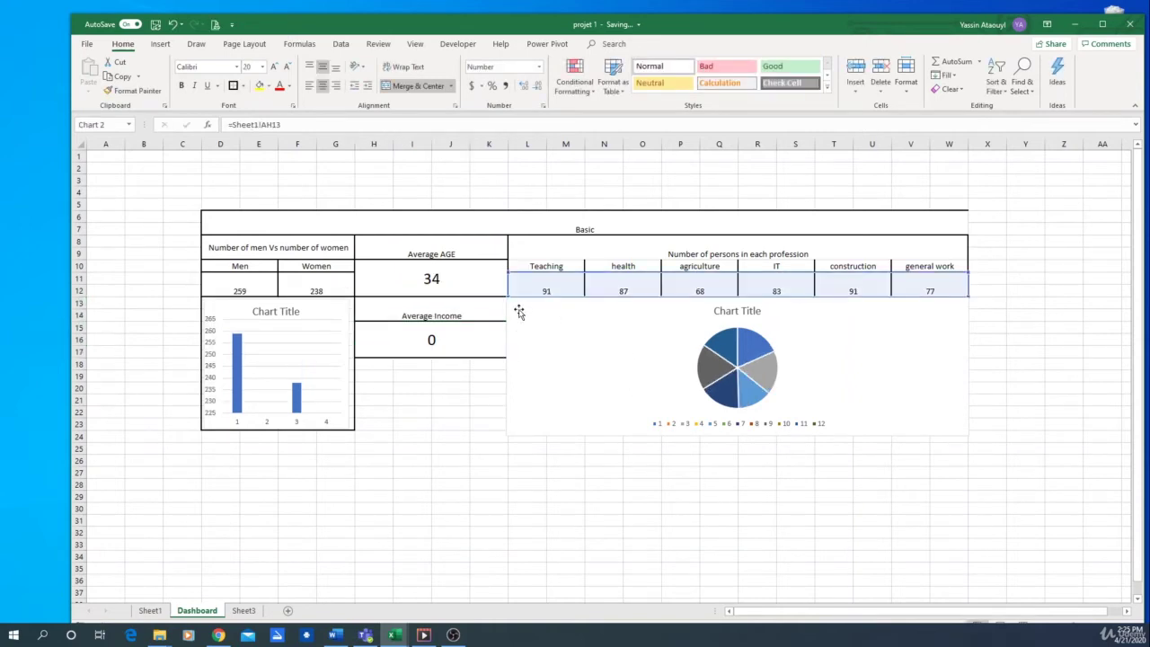
{"action": "left_click_drag", "start_coordinate": [508, 366], "coordinate": [513, 366]}
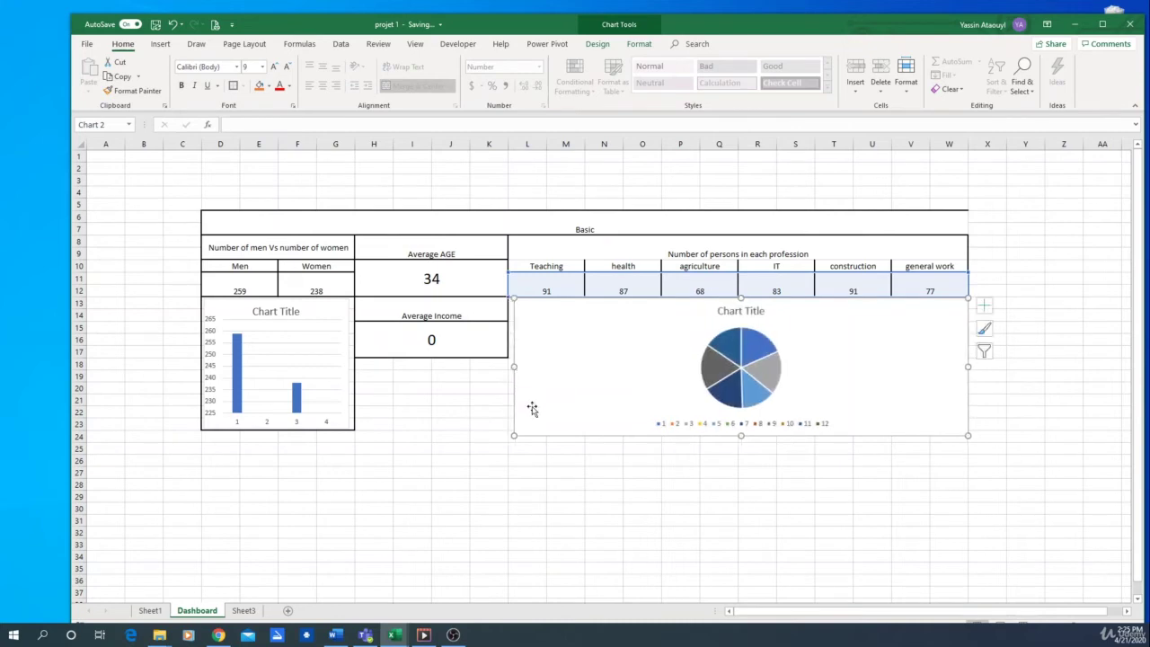
{"action": "left_click_drag", "start_coordinate": [512, 433], "coordinate": [513, 426]}
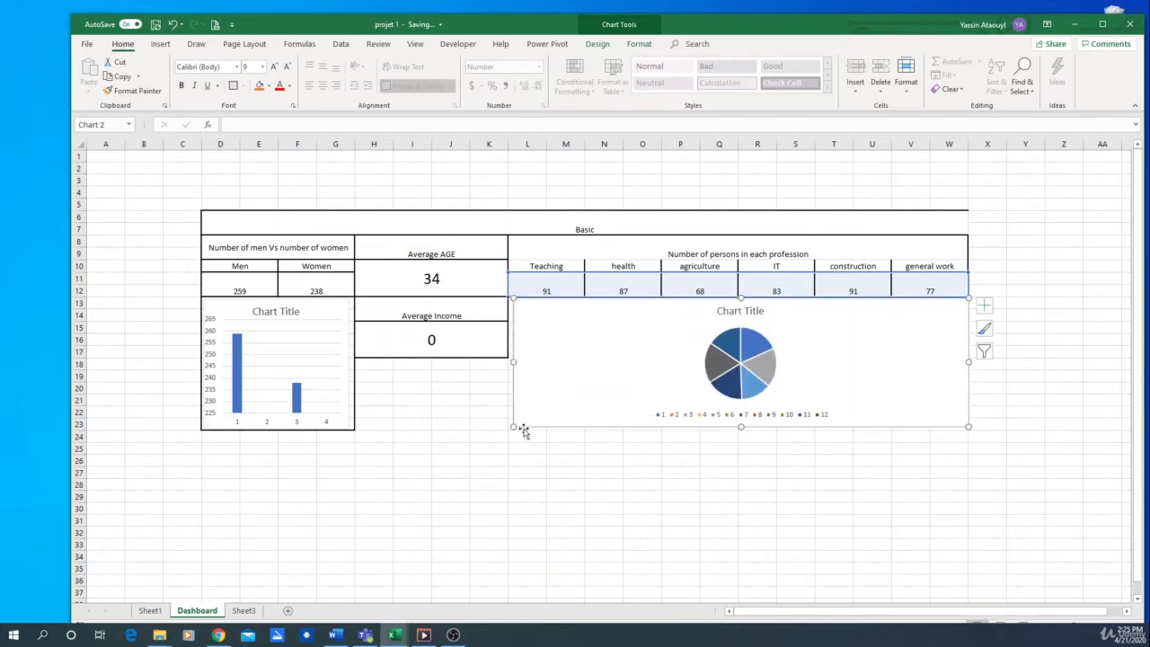
{"action": "left_click", "coordinate": [723, 508]}
Link the Average Income value in H15 to cell AU8 on Sheet1 and apply the dollar accounting format.
{"action": "left_click", "coordinate": [451, 349]}
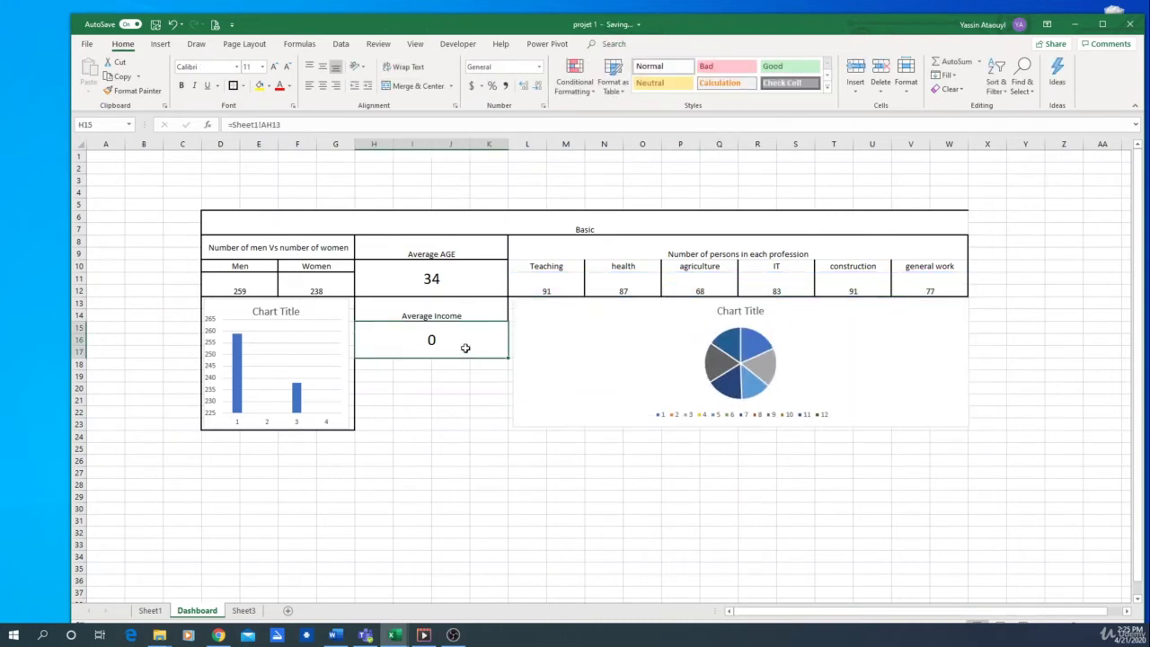
{"action": "type", "text": "="}
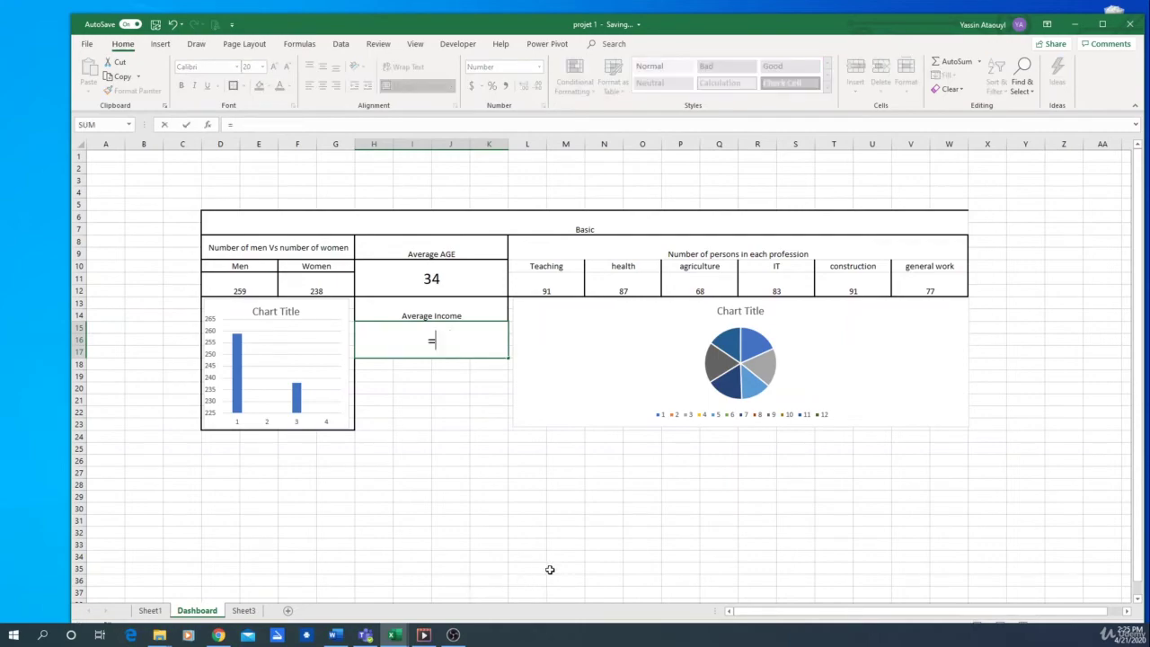
{"action": "left_click", "coordinate": [149, 611]}
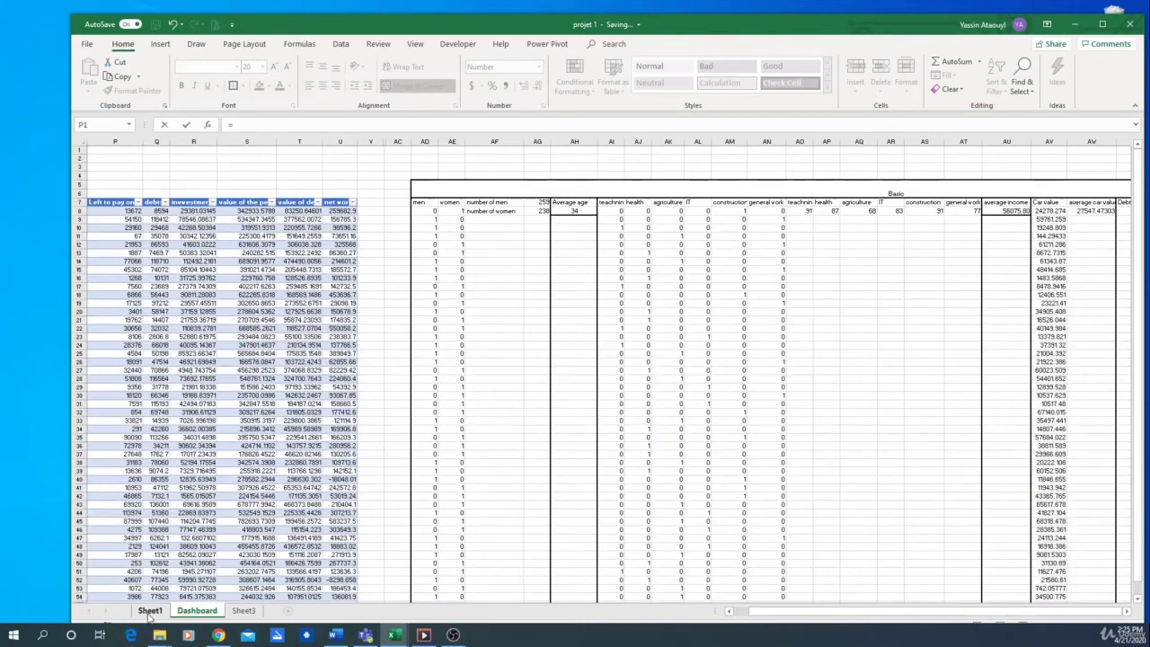
{"action": "left_click", "coordinate": [1028, 213]}
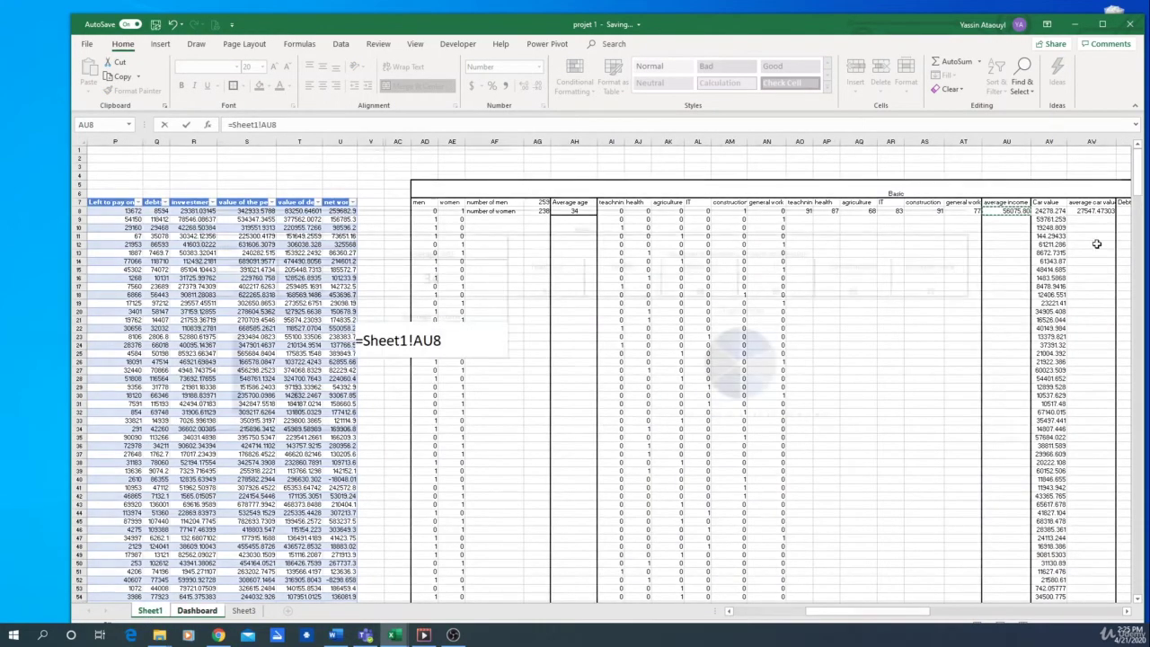
{"action": "key", "text": "Return"}
{"action": "left_click", "coordinate": [442, 338]}
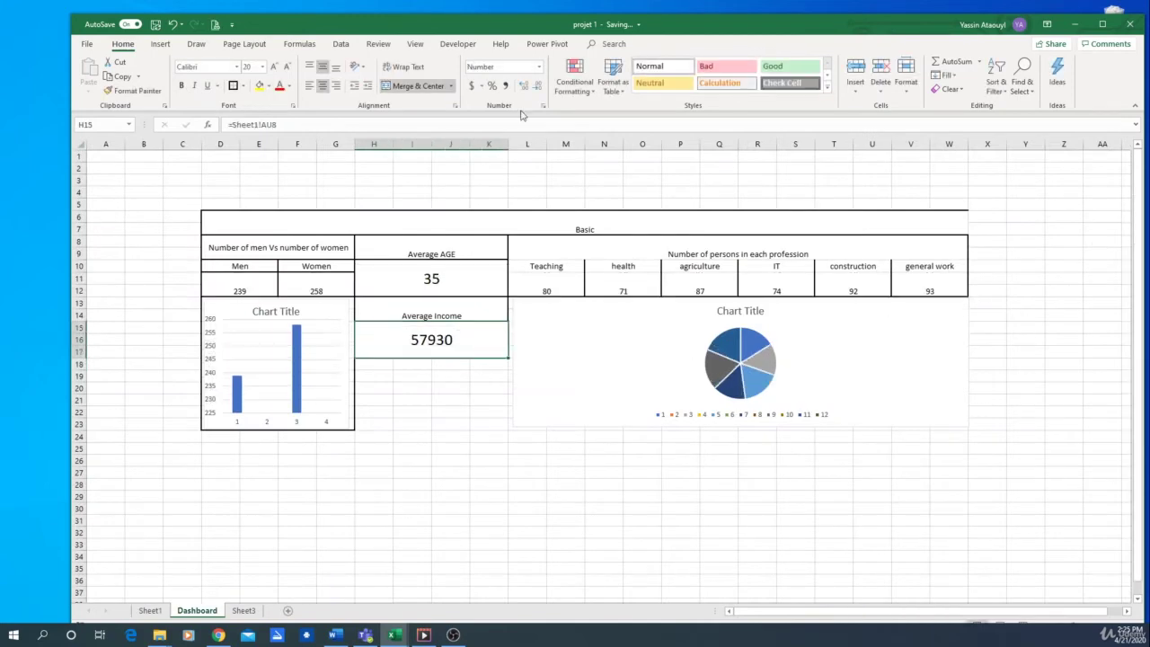
{"action": "left_click", "coordinate": [471, 86]}
{"action": "left_click", "coordinate": [447, 438]}
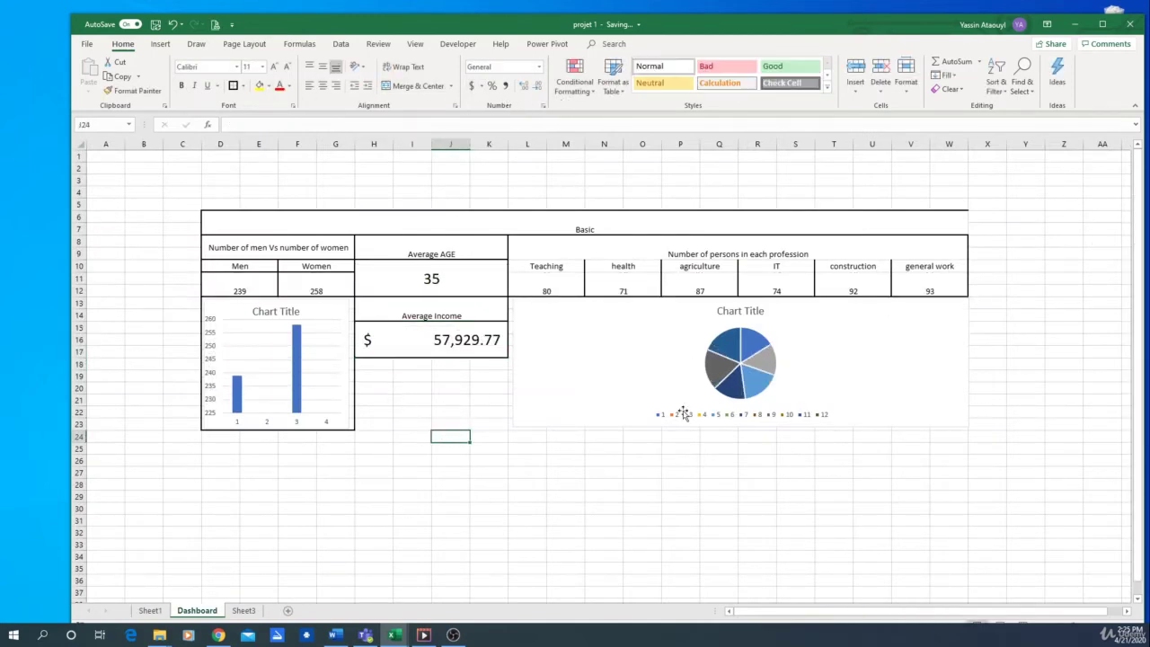
{"action": "left_click_drag", "start_coordinate": [581, 260], "coordinate": [776, 286]}
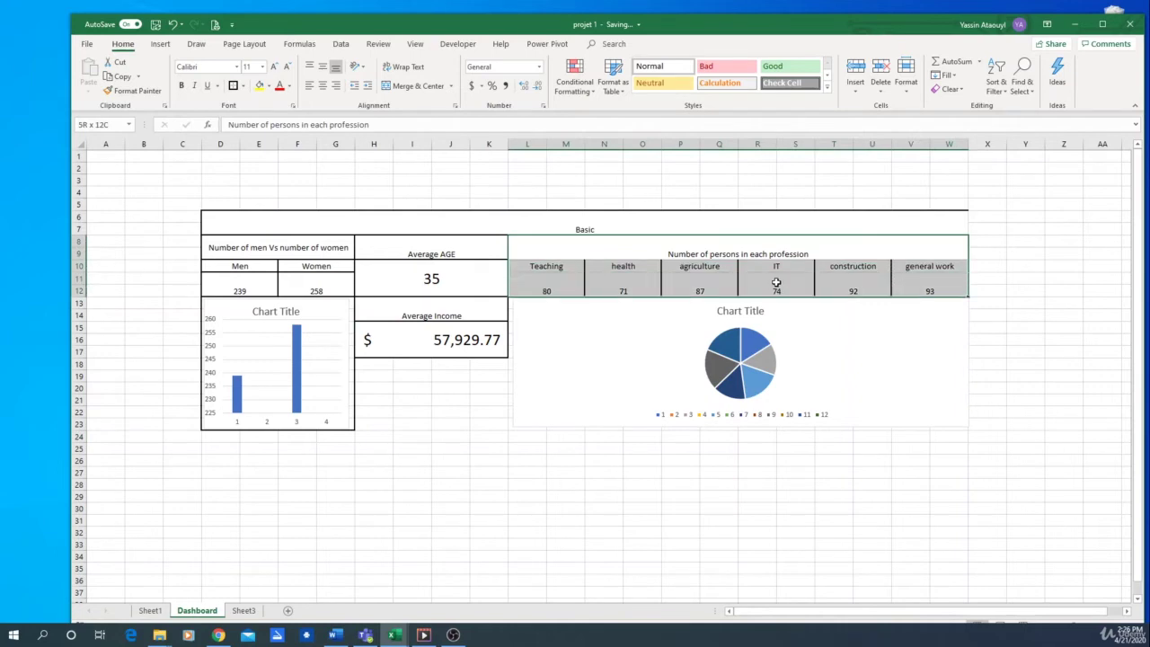
{"action": "left_click", "coordinate": [537, 236]}
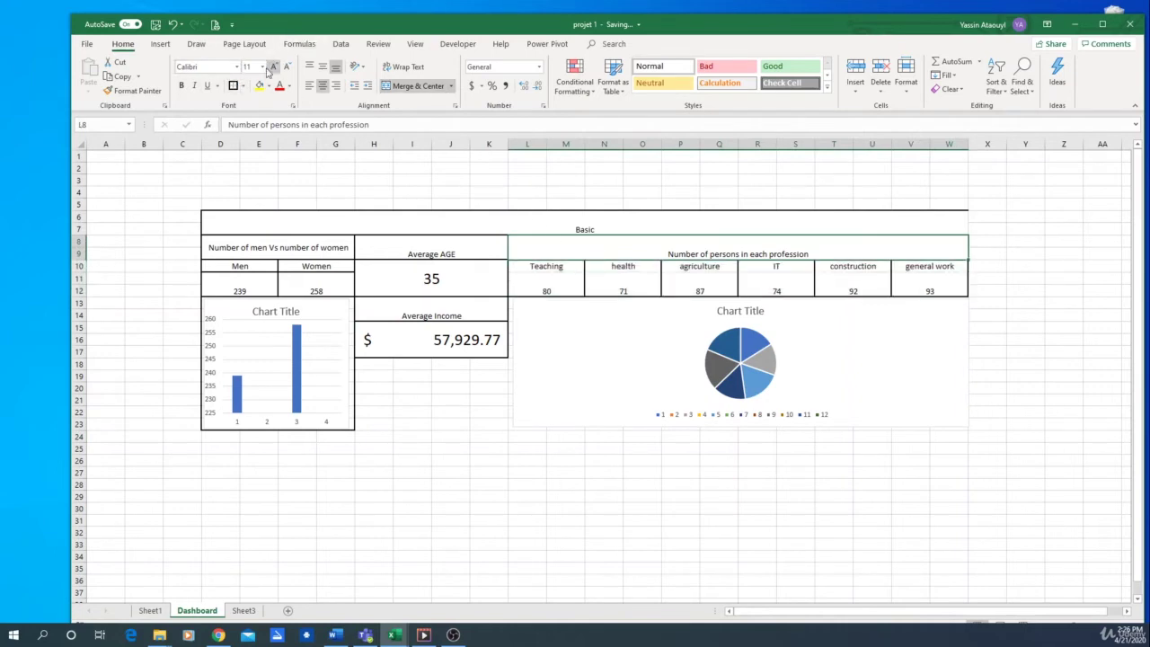
{"action": "left_click_drag", "start_coordinate": [549, 270], "coordinate": [963, 267]}
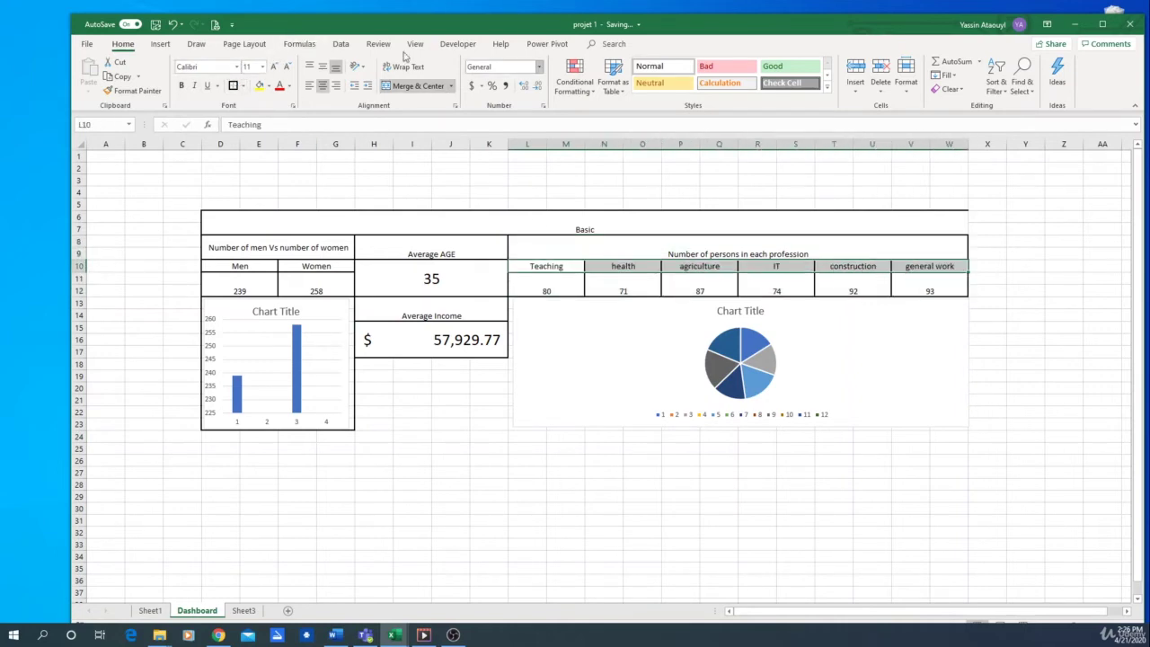
{"action": "left_click", "coordinate": [551, 494]}
{"action": "left_click", "coordinate": [885, 531]}
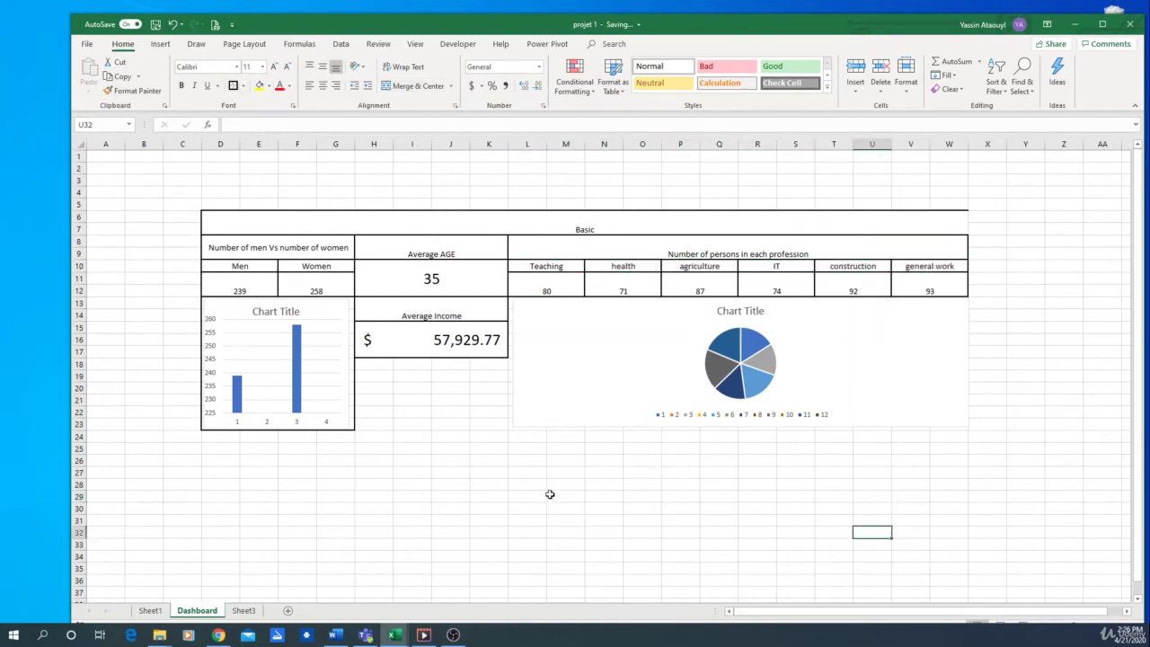
{"action": "left_click", "coordinate": [521, 557]}
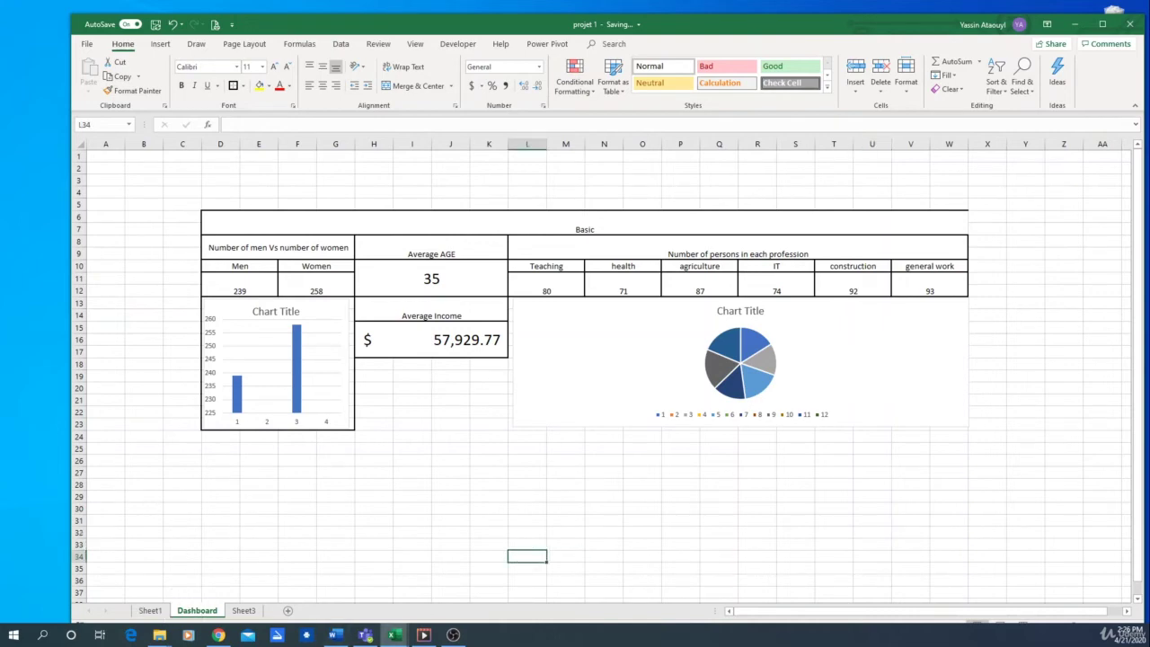
{"action": "key", "text": "alt+Tab"}
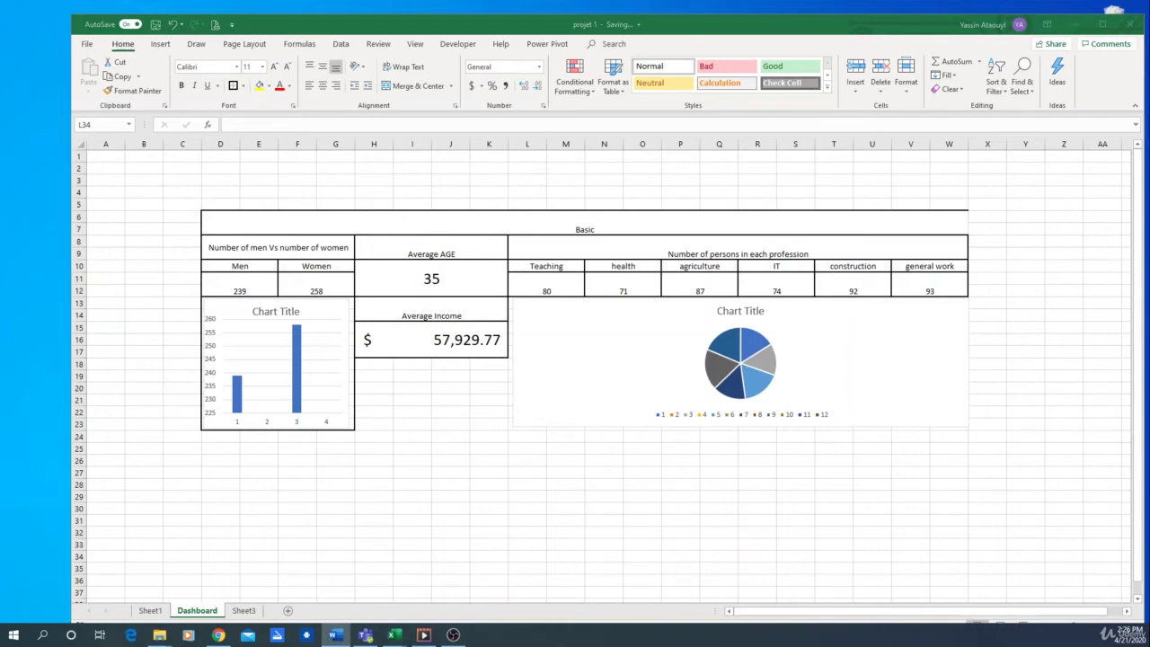
Examine the Sheet1 columns beyond average income to locate the average car value cell AW8, and return to the Dashboard sheet.
{"action": "left_click", "coordinate": [150, 611]}
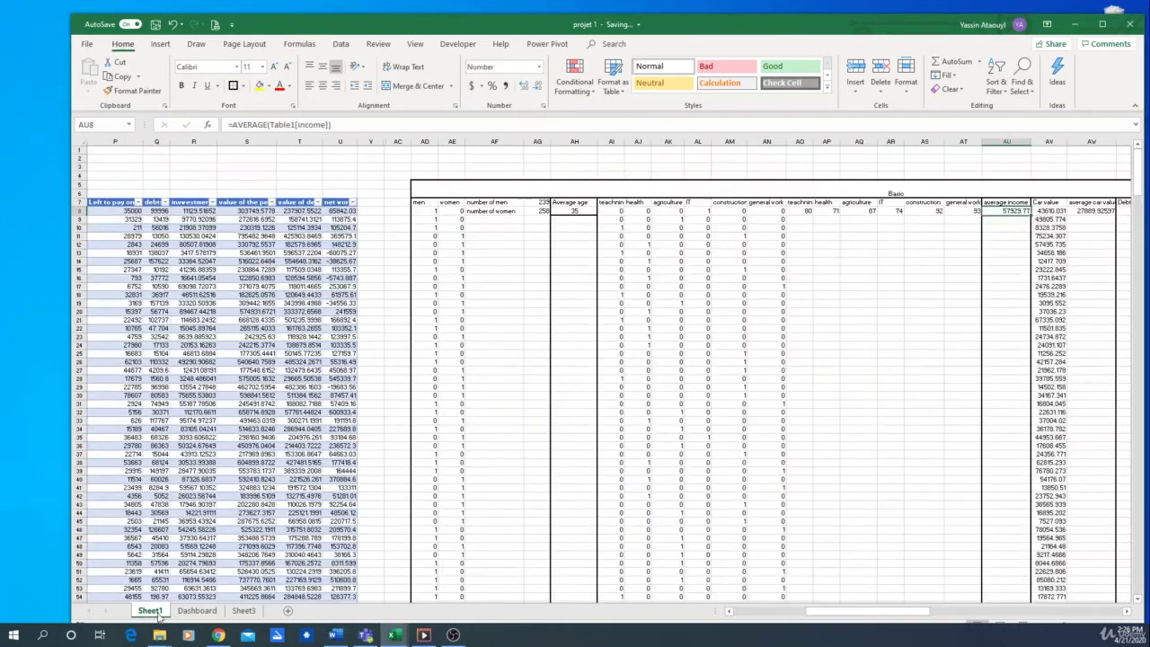
{"action": "key", "text": "Right"}
{"action": "key", "text": "Right"}
{"action": "key", "text": "Right"}
{"action": "key", "text": "Right"}
{"action": "key", "text": "Right"}
{"action": "key", "text": "Right"}
{"action": "key", "text": "Right"}
{"action": "key", "text": "Right"}
{"action": "key", "text": "Right"}
{"action": "key", "text": "Right"}
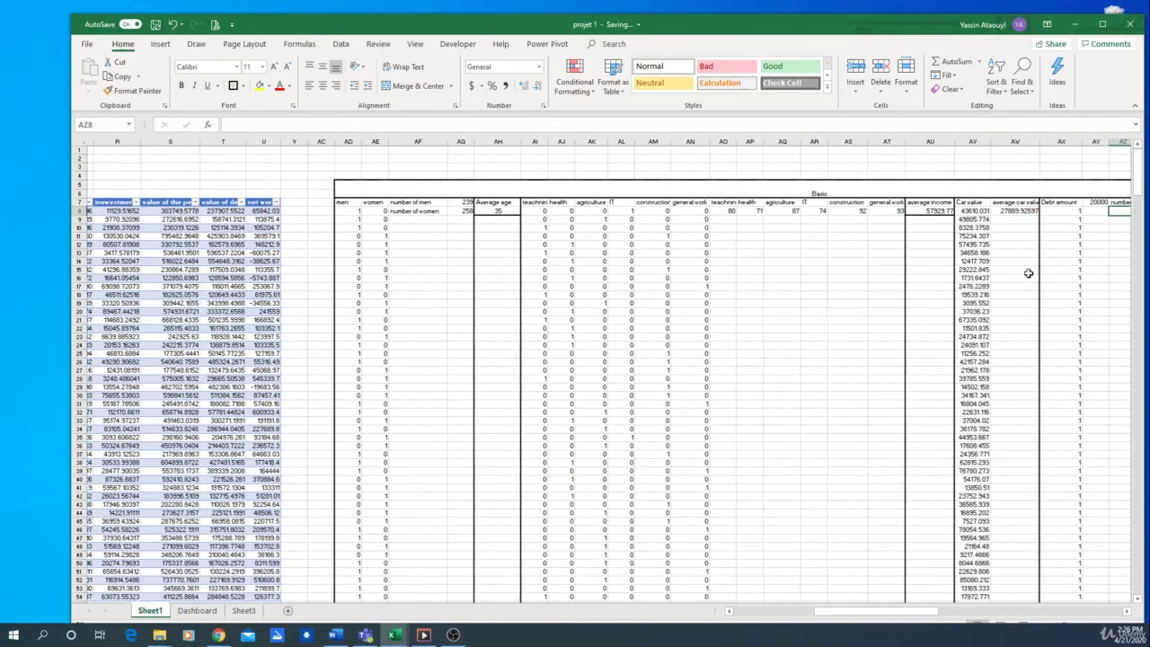
{"action": "left_click", "coordinate": [815, 211]}
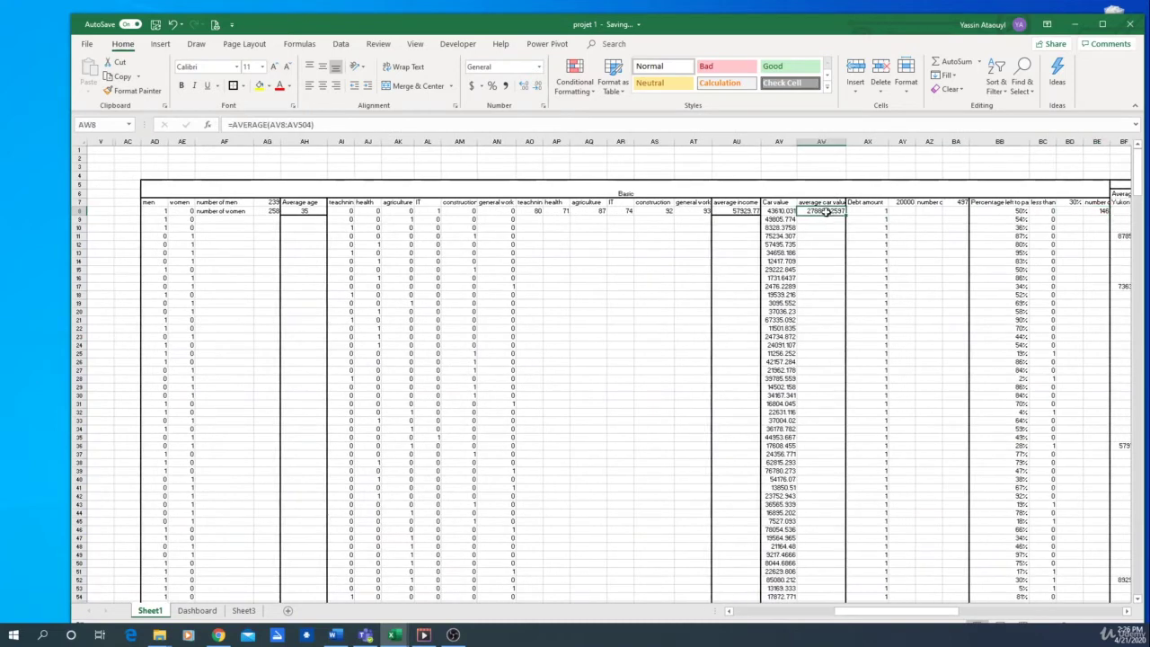
{"action": "left_click", "coordinate": [205, 612]}
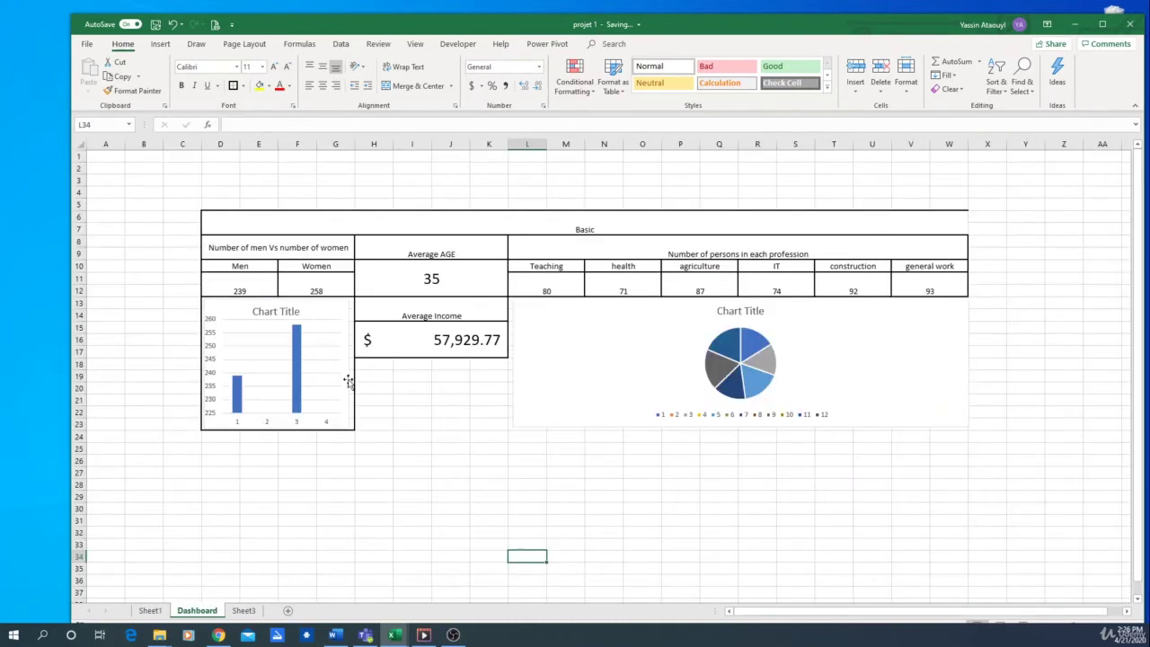
Try to copy the Average AGE block H8:K12 to the area starting at H18.
{"action": "left_click", "coordinate": [425, 249]}
{"action": "key", "text": "ctrl+c"}
{"action": "left_click", "coordinate": [373, 362]}
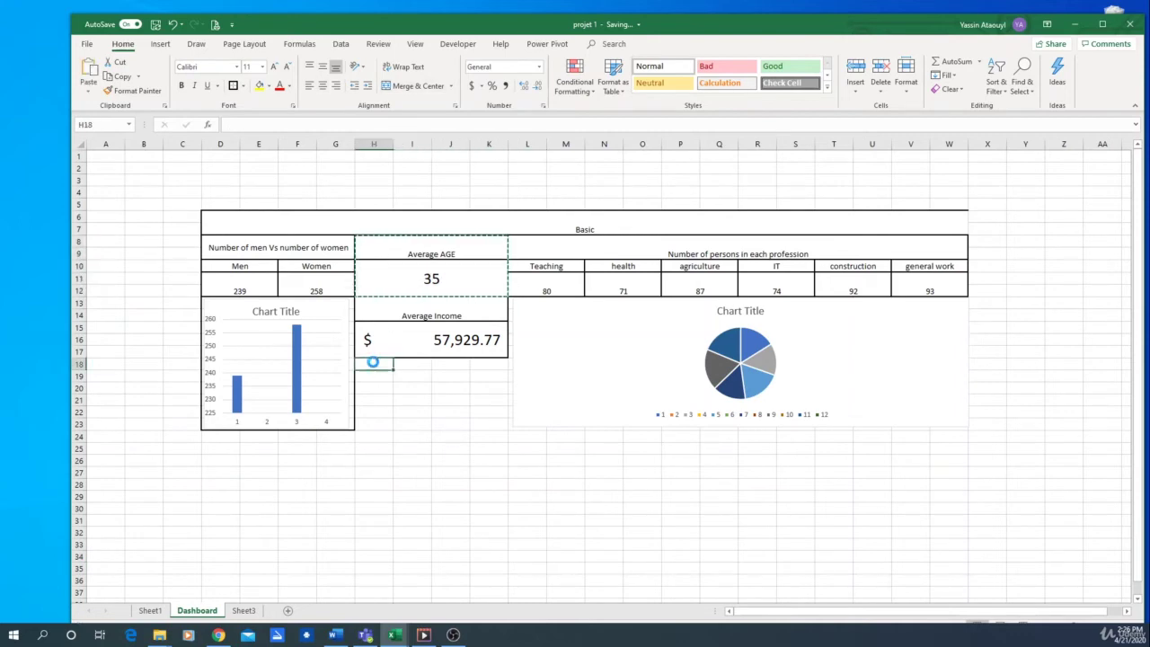
{"action": "key", "text": "ctrl+c"}
{"action": "key", "text": "ctrl+v"}
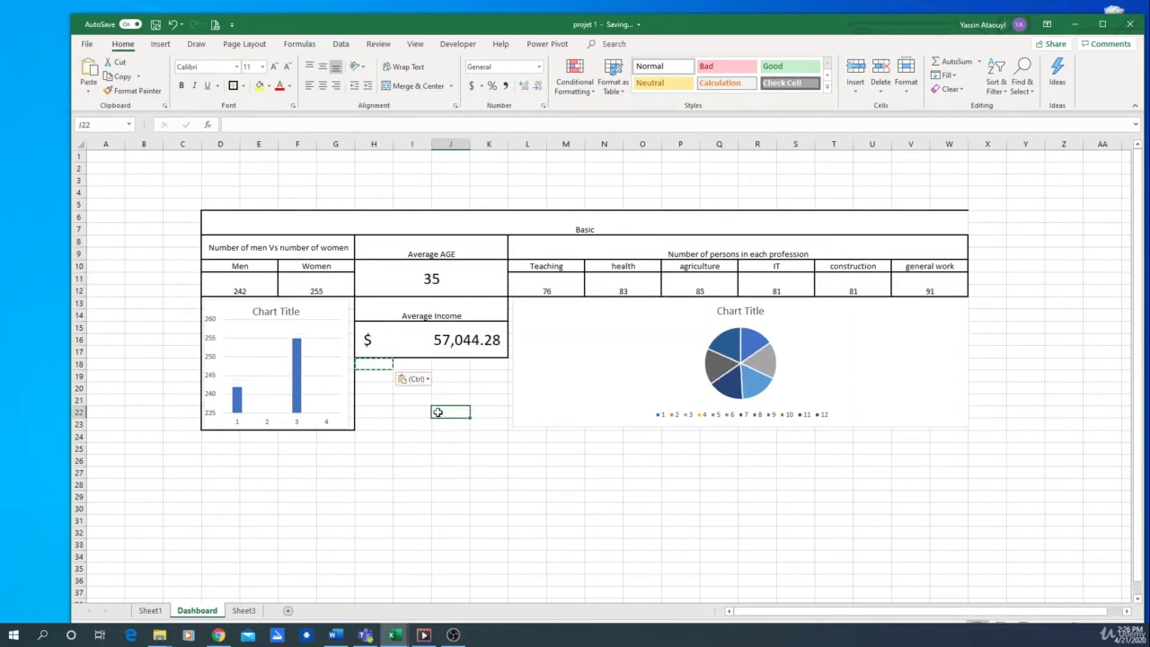
Copy the Average Income block H13:K17 to the area directly below, starting at H18.
{"action": "left_click_drag", "start_coordinate": [428, 317], "coordinate": [427, 336]}
{"action": "key", "text": "ctrl+c"}
{"action": "left_click", "coordinate": [380, 365]}
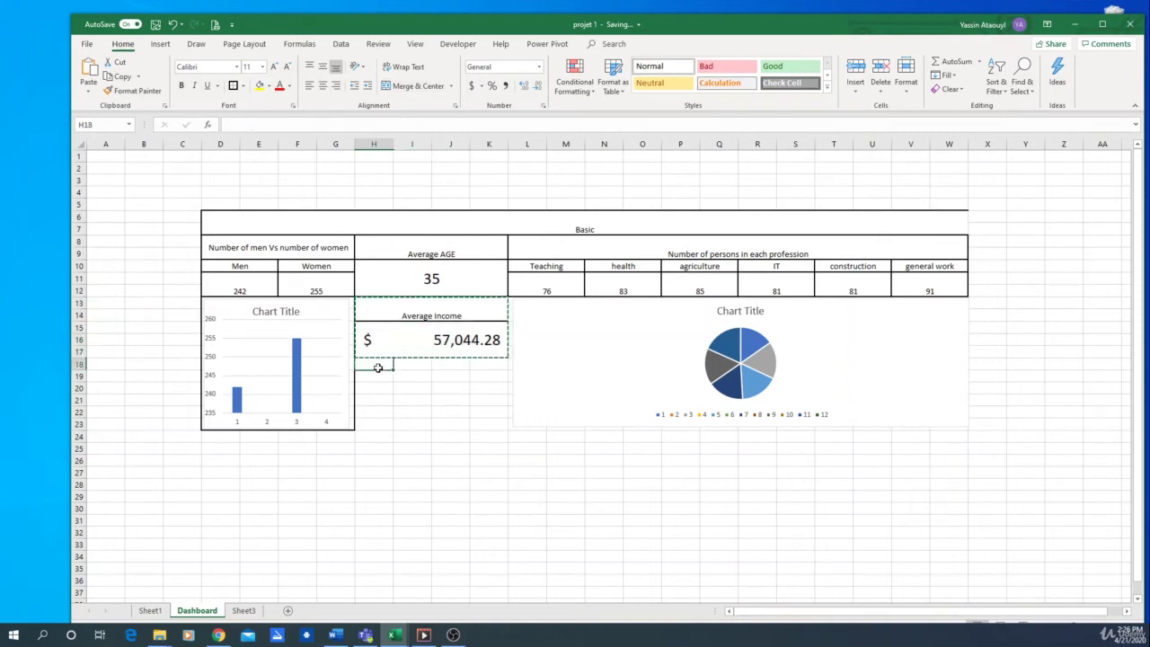
{"action": "key", "text": "ctrl+v"}
Change the copied block's heading in H18 to "Average value of a car".
{"action": "double_click", "coordinate": [456, 377]}
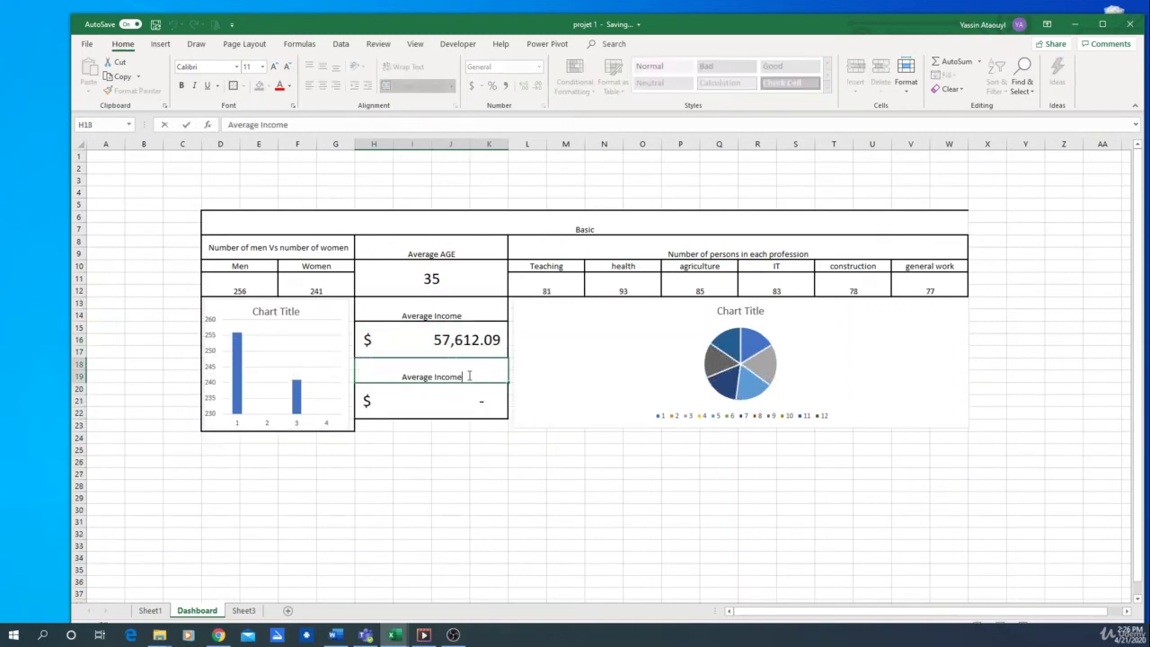
{"action": "key", "text": "BackSpace"}
{"action": "key", "text": "BackSpace"}
{"action": "key", "text": "BackSpace"}
{"action": "key", "text": "BackSpace"}
{"action": "key", "text": "BackSpace"}
{"action": "key", "text": "BackSpace"}
{"action": "type", "text": "value of a car"}
{"action": "key", "text": "Return"}
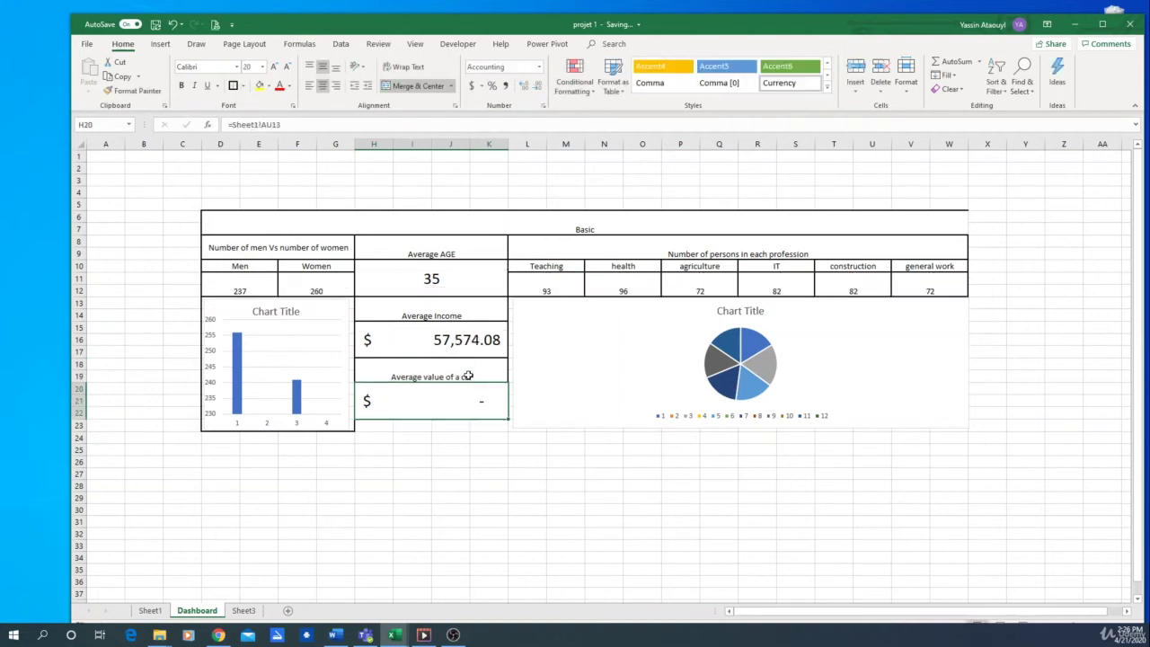
Link the car value in H20 to the average car value cell AW8 on Sheet1.
{"action": "type", "text": "="}
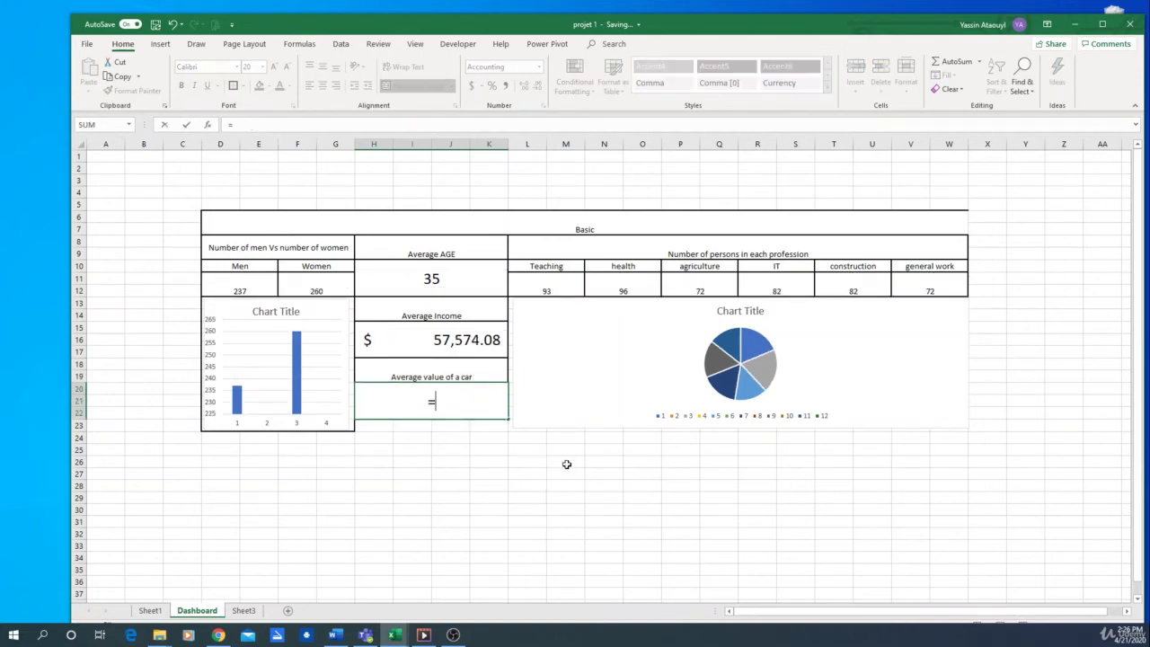
{"action": "left_click", "coordinate": [150, 610]}
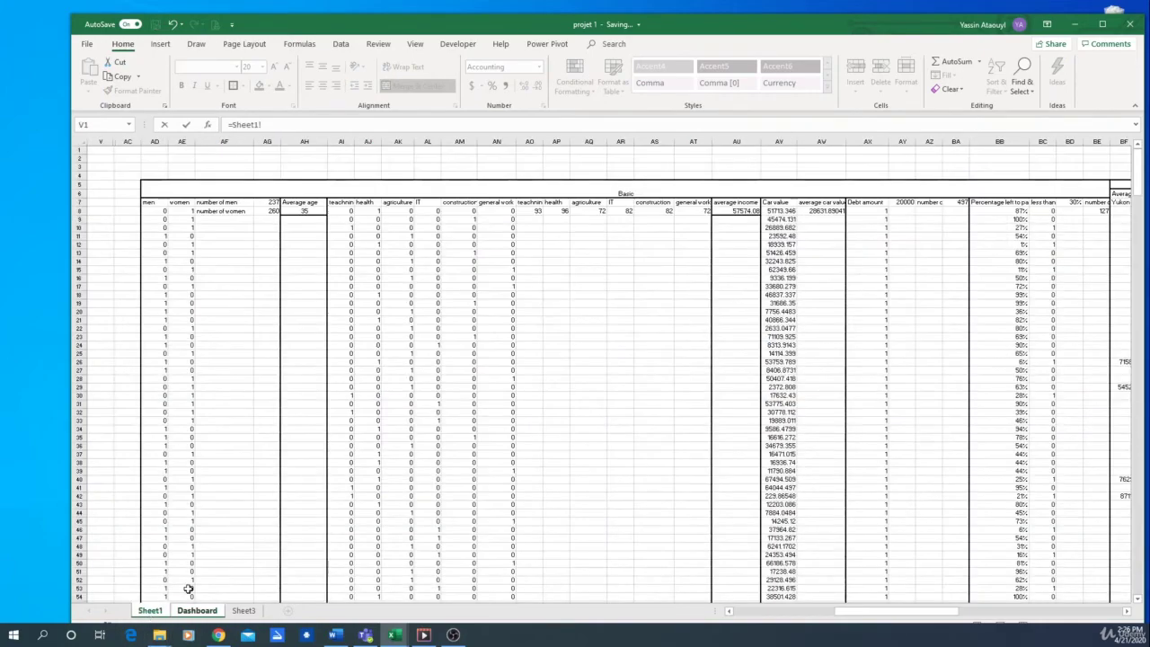
{"action": "left_click", "coordinate": [817, 211]}
{"action": "key", "text": "Return"}
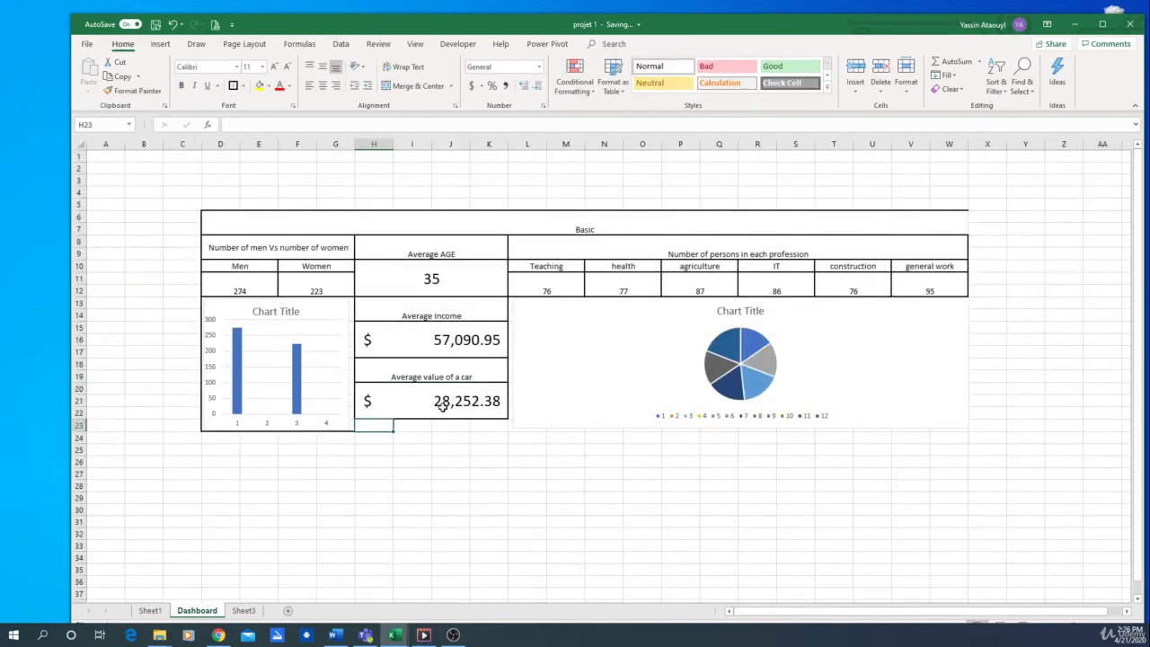
{"action": "left_click", "coordinate": [444, 486]}
Examine the debt columns on Sheet1 to locate the count cell BA7 and its SUM formula.
{"action": "left_click", "coordinate": [143, 611]}
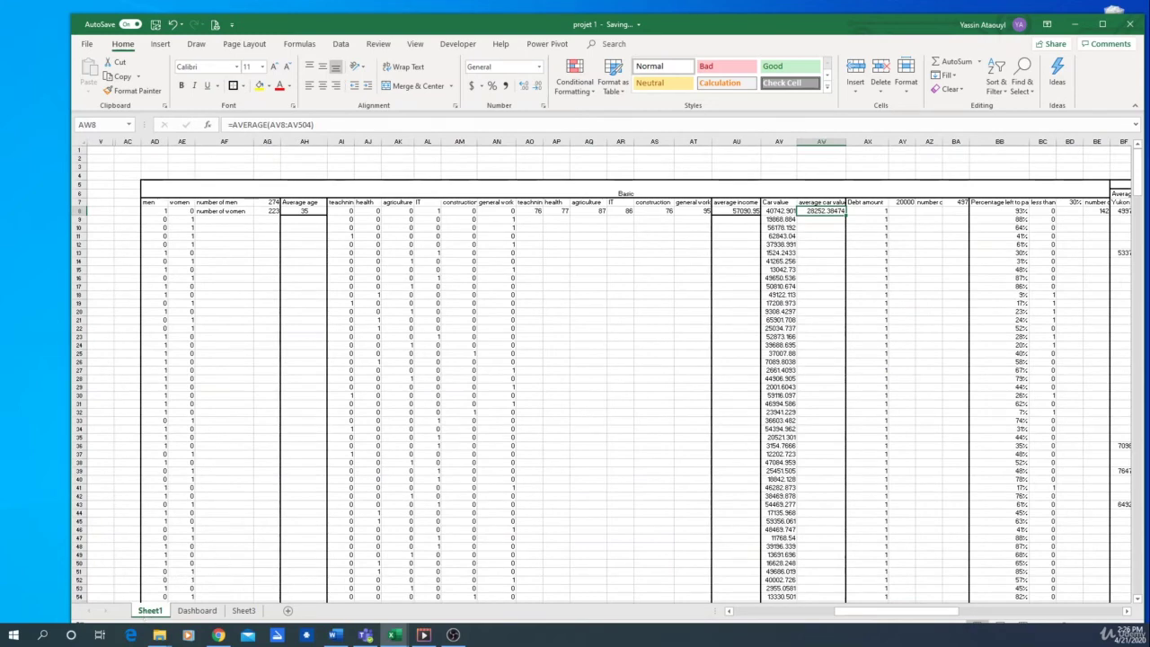
{"action": "key", "text": "Right"}
{"action": "key", "text": "Right"}
{"action": "key", "text": "Right"}
{"action": "key", "text": "Right"}
{"action": "key", "text": "Right"}
{"action": "key", "text": "Right"}
{"action": "key", "text": "Right"}
{"action": "key", "text": "Right"}
{"action": "key", "text": "Right"}
{"action": "key", "text": "Right"}
{"action": "key", "text": "Right"}
{"action": "key", "text": "Right"}
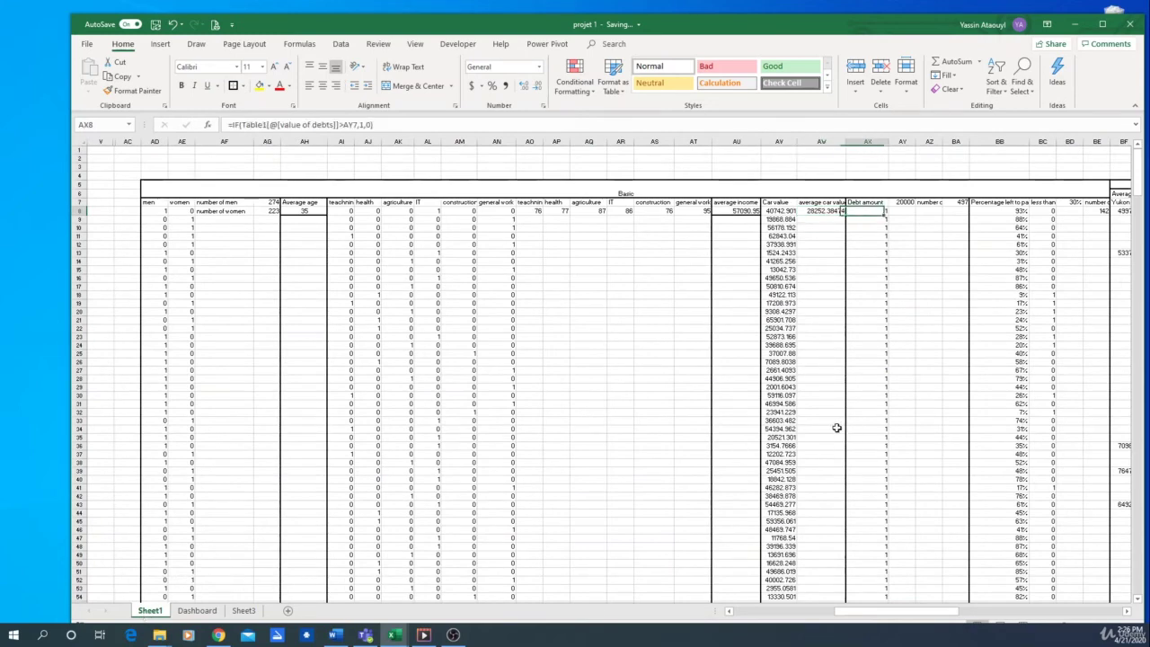
{"action": "key", "text": "Left"}
{"action": "key", "text": "Left"}
{"action": "key", "text": "Left"}
{"action": "key", "text": "Left"}
{"action": "key", "text": "Left"}
{"action": "key", "text": "Left"}
{"action": "key", "text": "Left"}
{"action": "key", "text": "Left"}
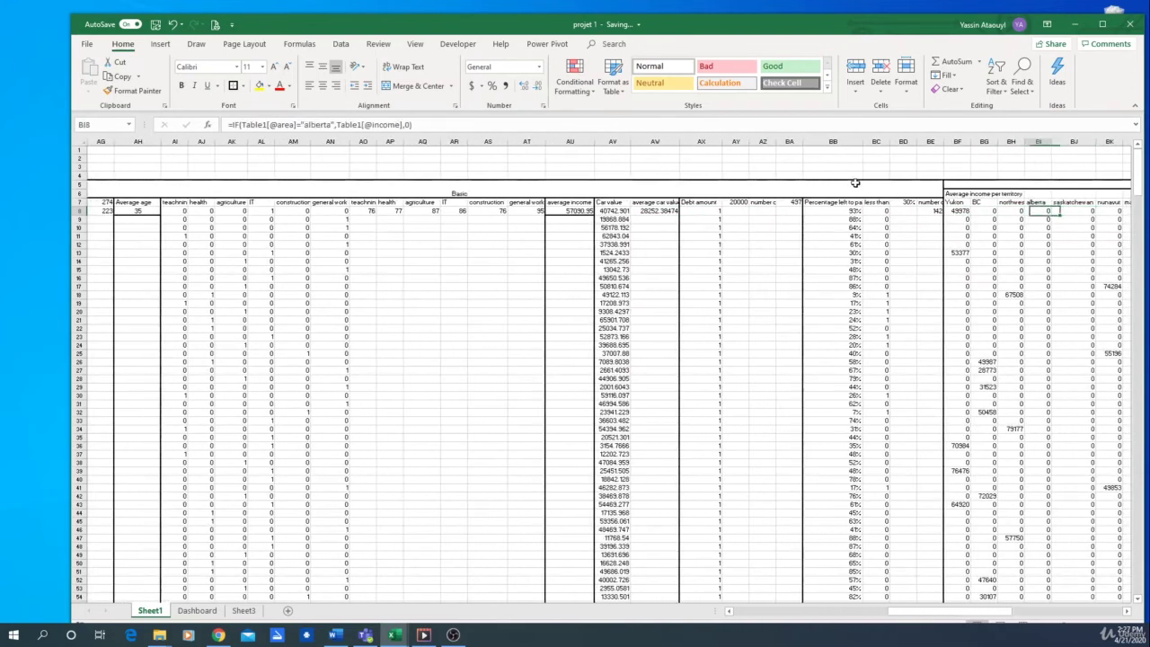
{"action": "key", "text": "Up"}
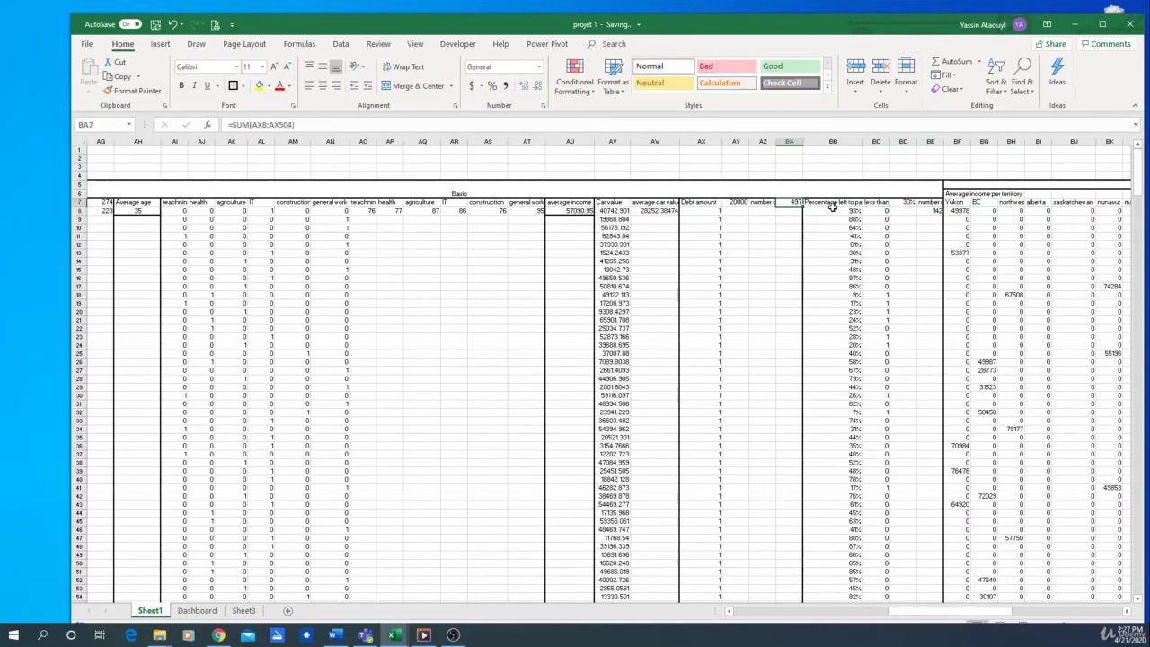
Copy the "Average value of a car" block H18:K22 on the Dashboard sheet twice below it, starting at H23 and H28.
{"action": "left_click", "coordinate": [184, 614]}
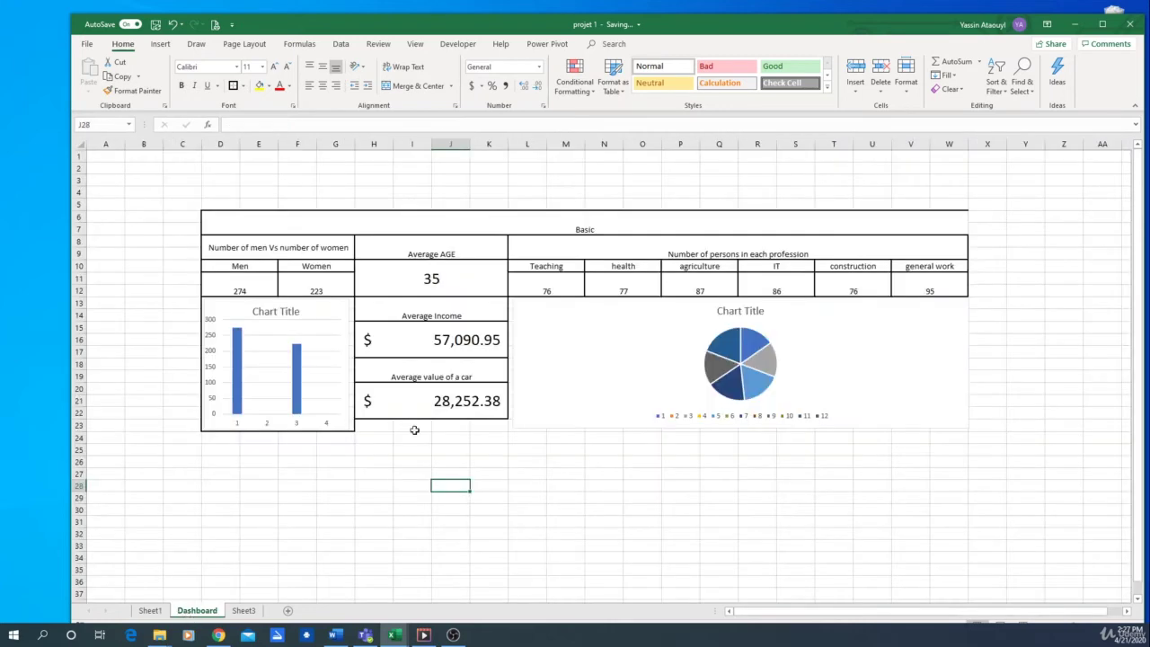
{"action": "left_click_drag", "start_coordinate": [376, 371], "coordinate": [369, 393]}
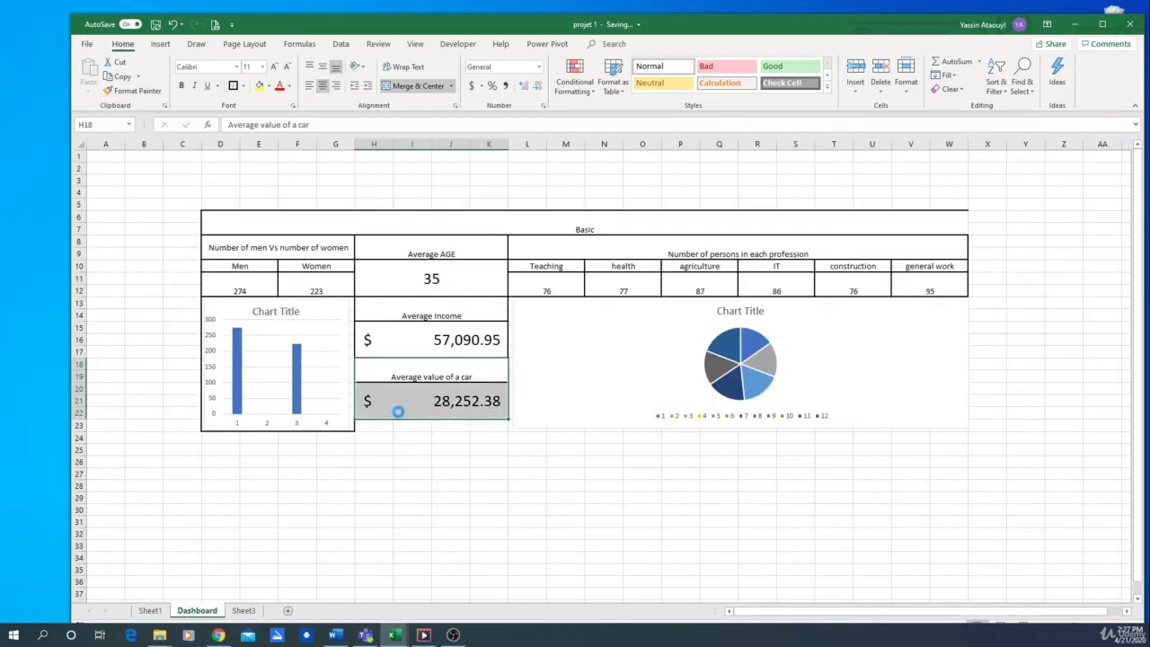
{"action": "key", "text": "ctrl+c"}
{"action": "left_click", "coordinate": [379, 430]}
{"action": "key", "text": "ctrl+v"}
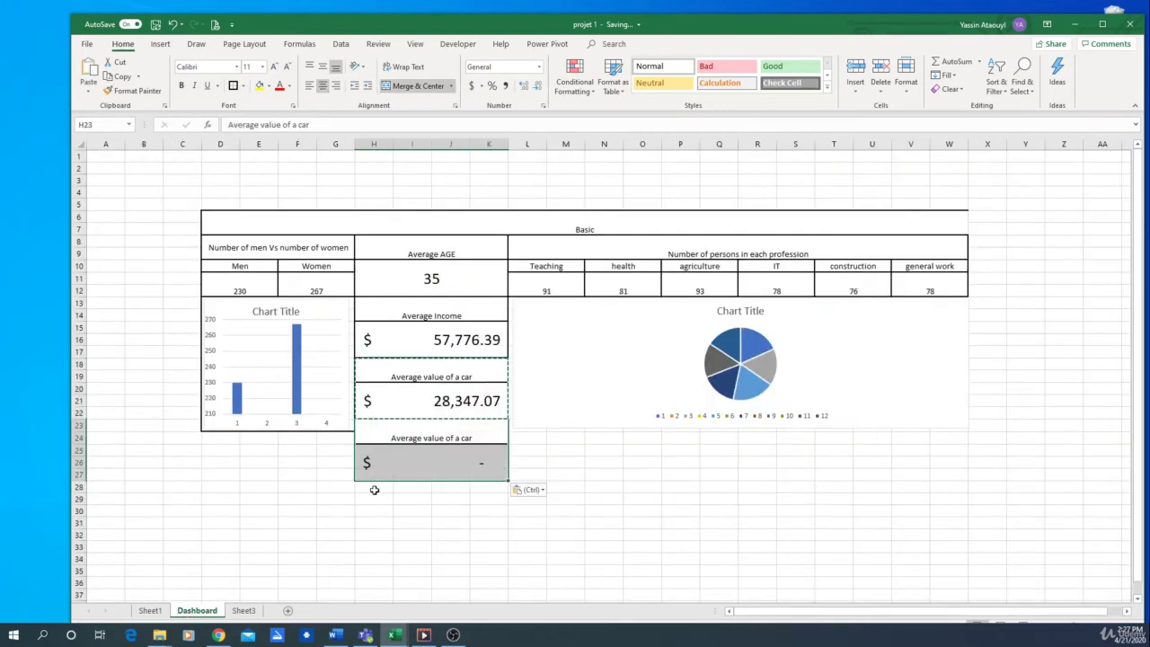
{"action": "left_click_drag", "start_coordinate": [375, 488], "coordinate": [480, 508]}
{"action": "key", "text": "ctrl+v"}
{"action": "left_click", "coordinate": [601, 509]}
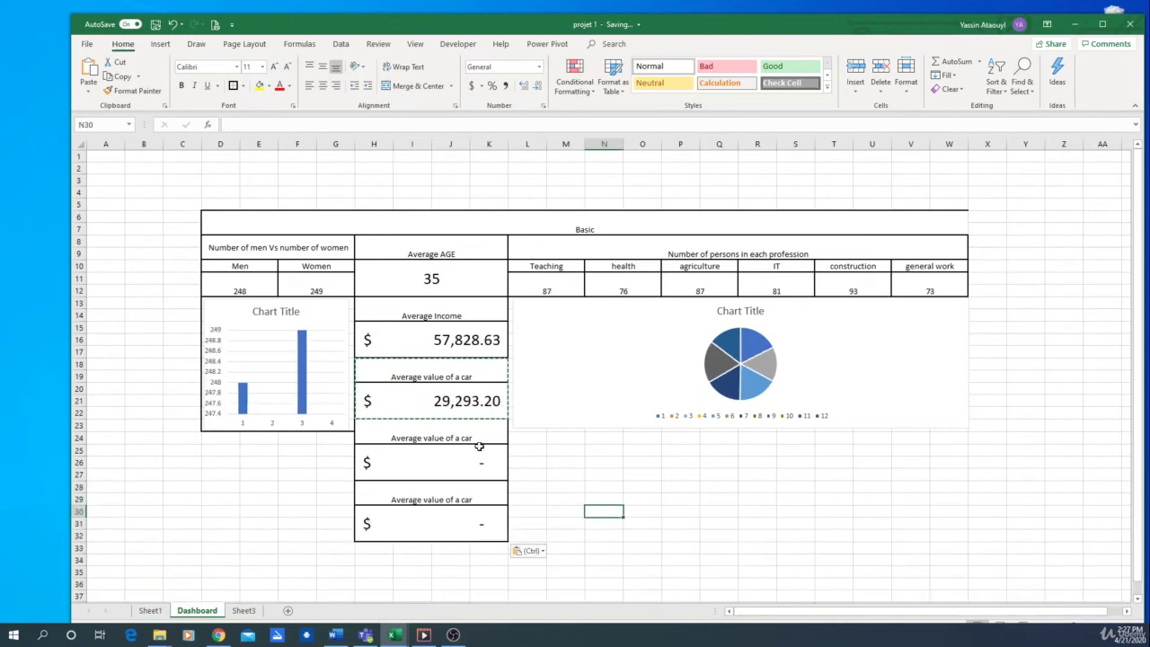
Link the value in H25 on the Dashboard to the debt count cell BA7 on Sheet1.
{"action": "left_click", "coordinate": [477, 436]}
{"action": "double_click", "coordinate": [477, 437]}
{"action": "left_click", "coordinate": [149, 610]}
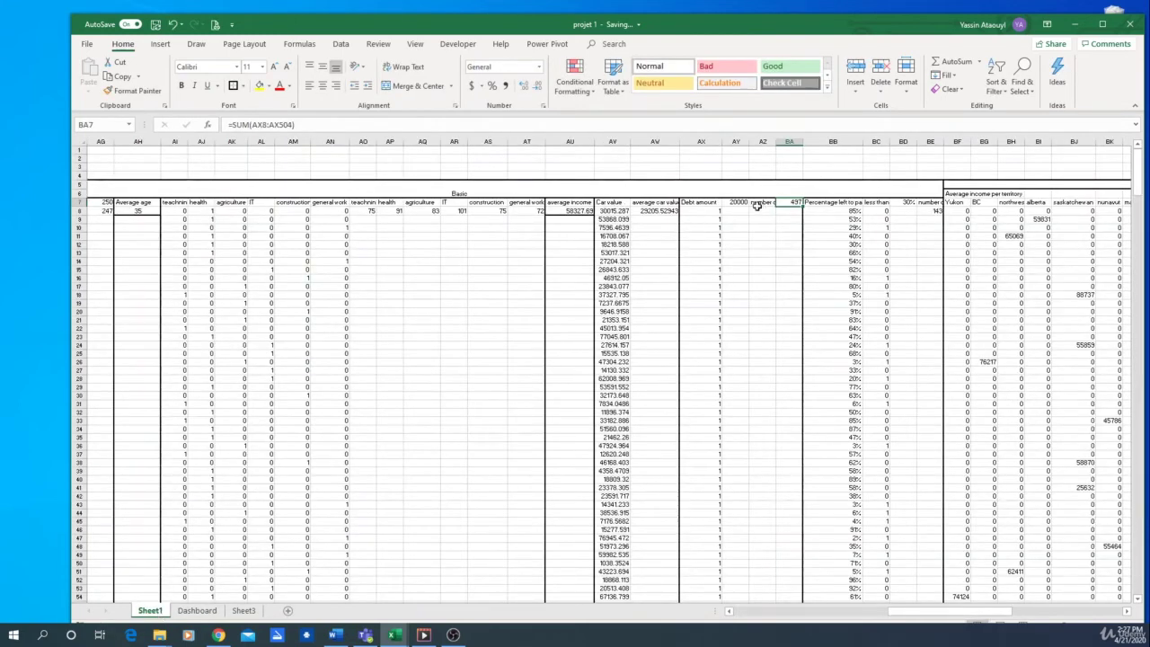
{"action": "left_click", "coordinate": [197, 610]}
{"action": "left_click", "coordinate": [438, 464]}
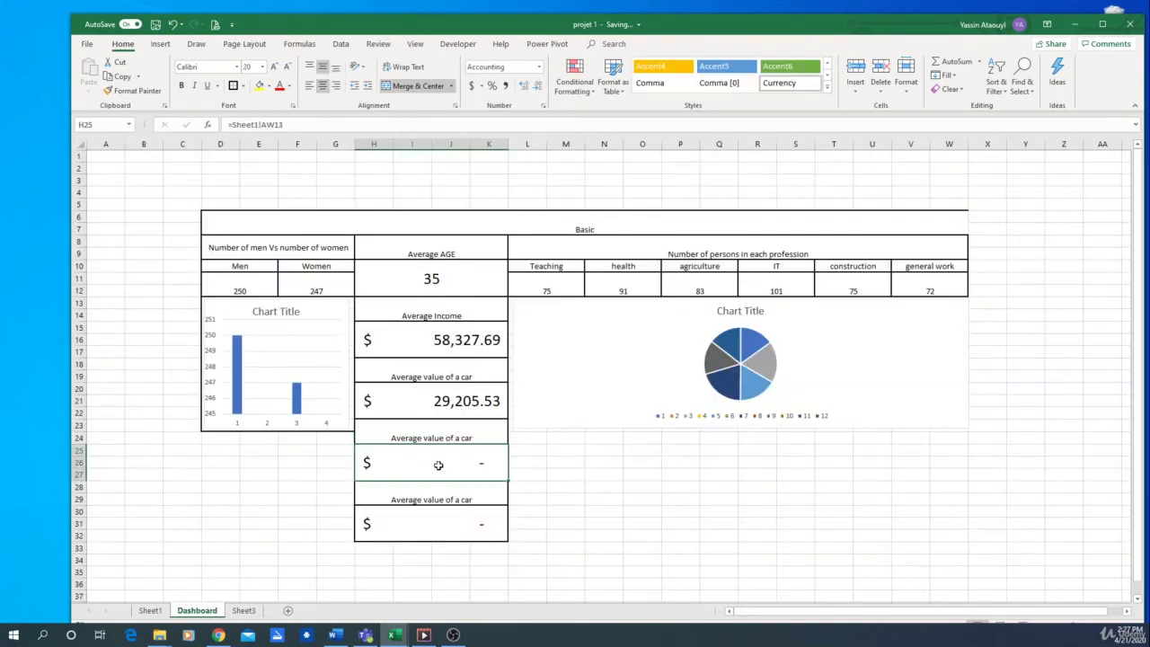
{"action": "type", "text": "="}
{"action": "left_click", "coordinate": [149, 610]}
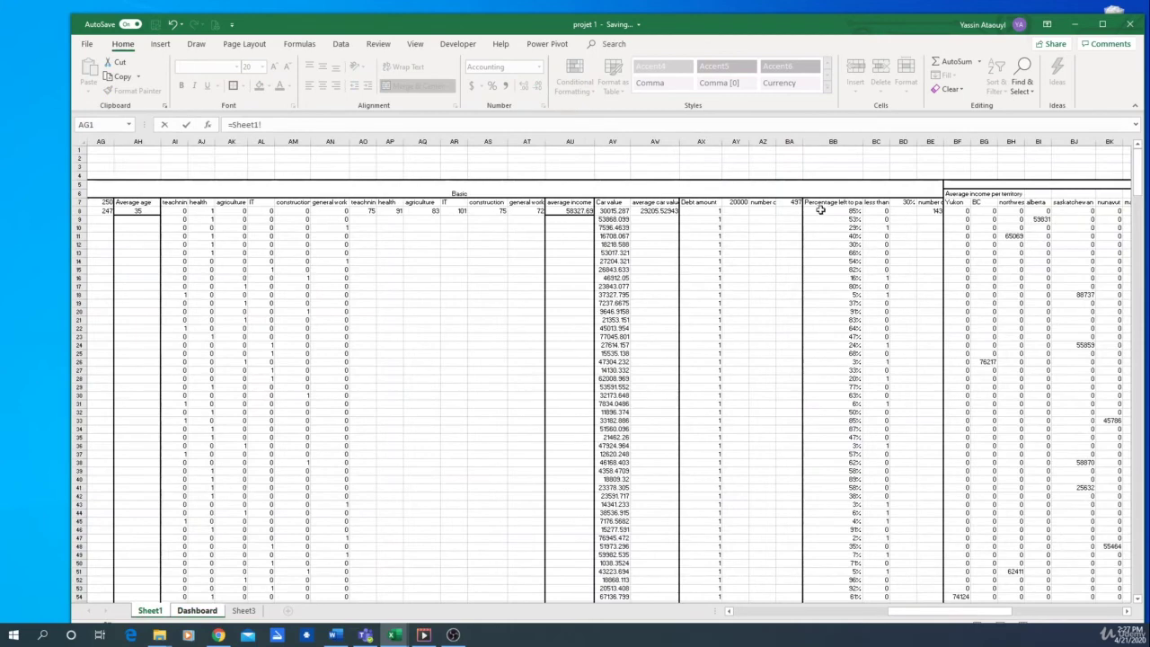
{"action": "left_click", "coordinate": [788, 202]}
{"action": "key", "text": "Return"}
Change the heading in H23 to "Number of persons with debts higher than X".
{"action": "left_click", "coordinate": [450, 434]}
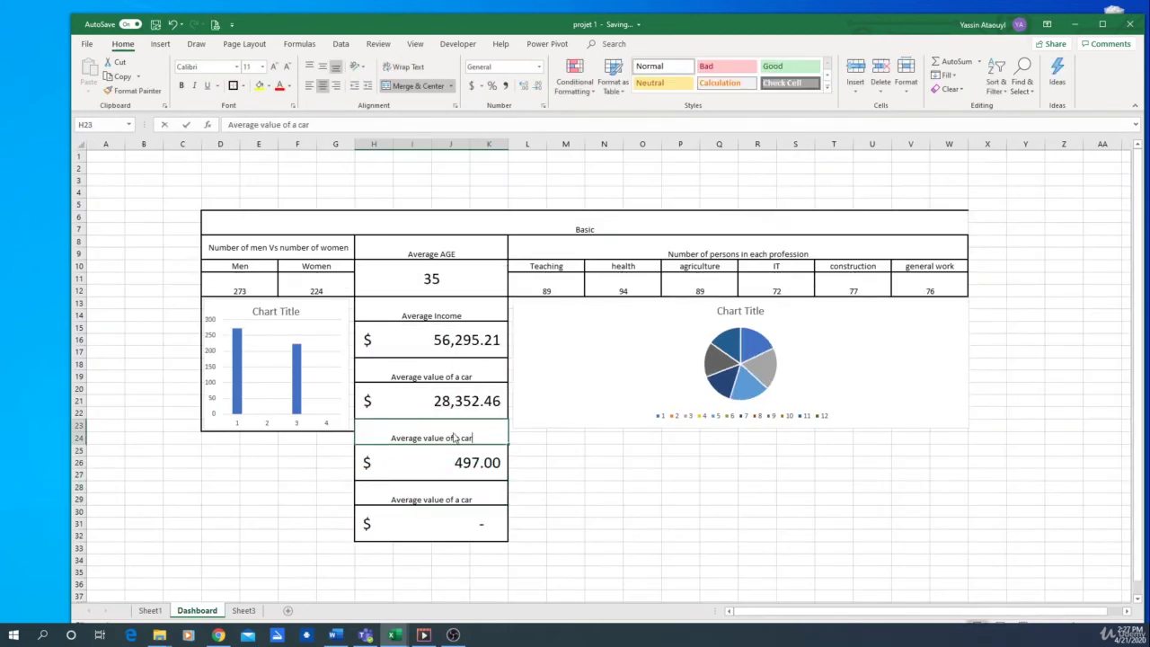
{"action": "type", "text": "Num"}
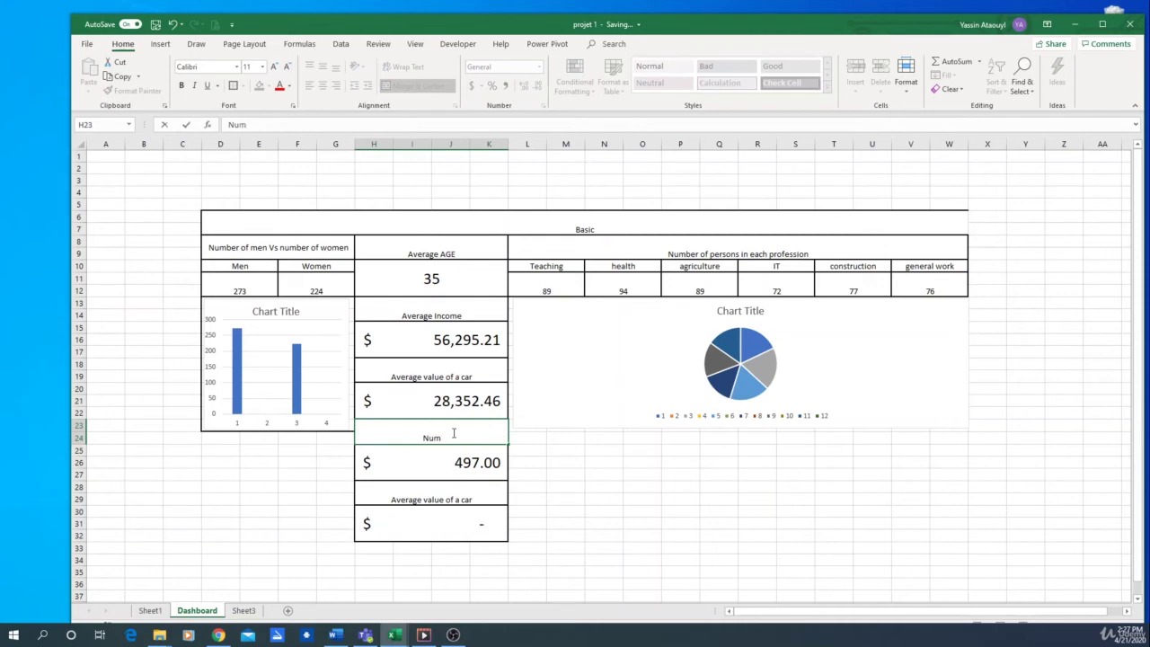
{"action": "type", "text": "ber of"}
{"action": "type", "text": "persons"}
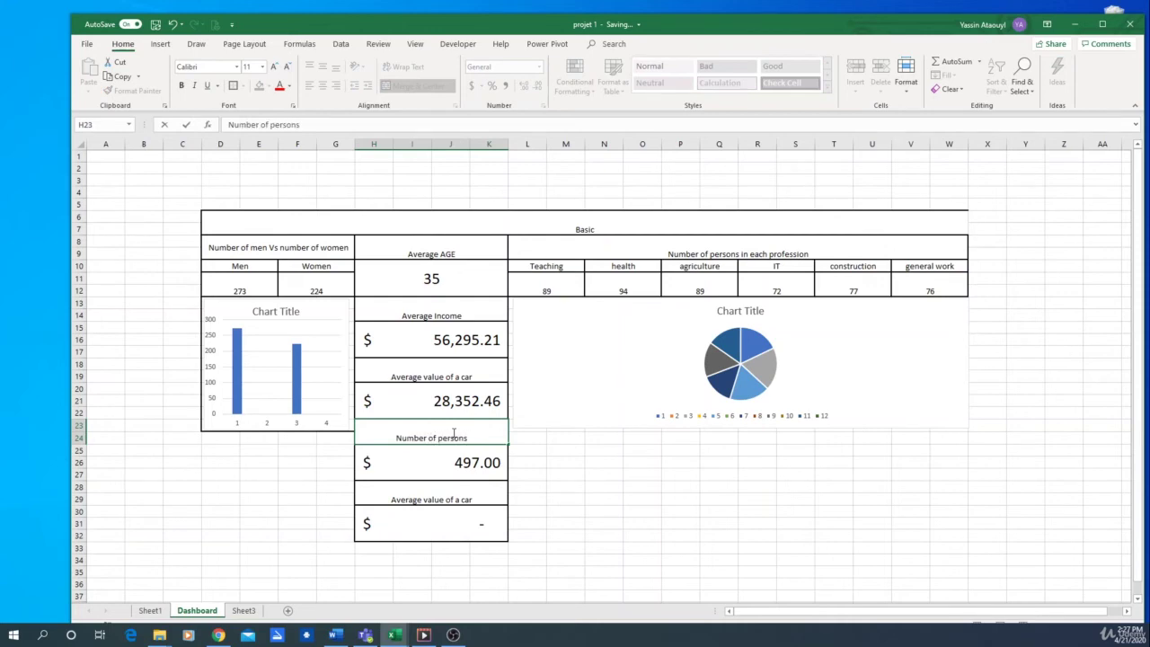
{"action": "type", "text": " with deb"}
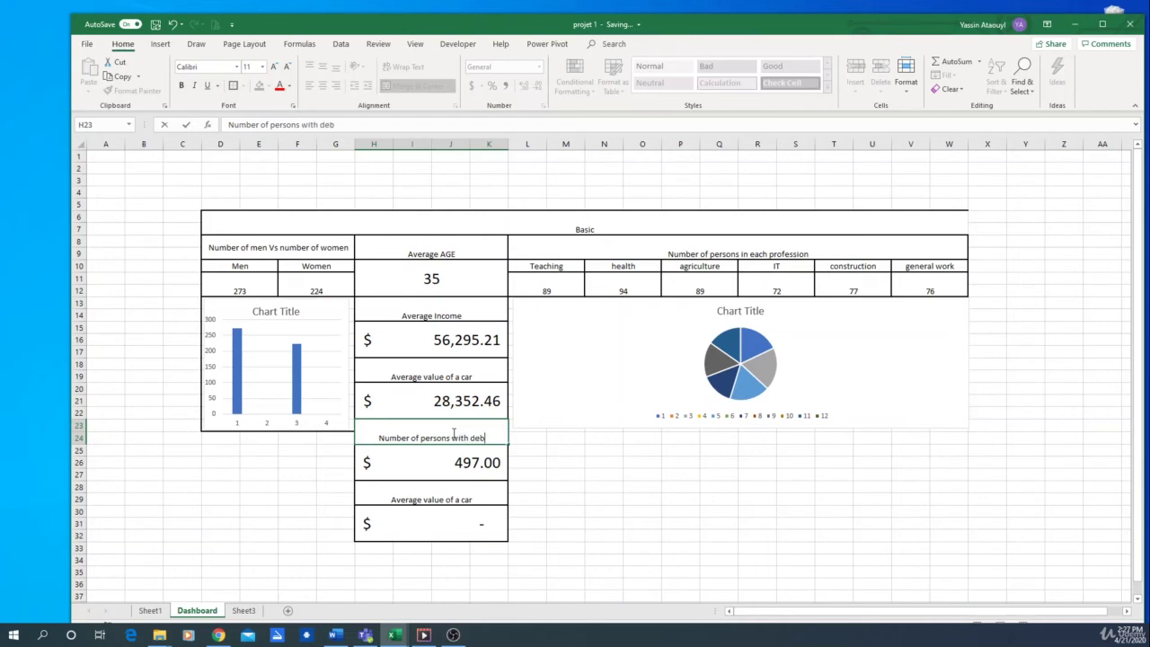
{"action": "type", "text": "ts highe"}
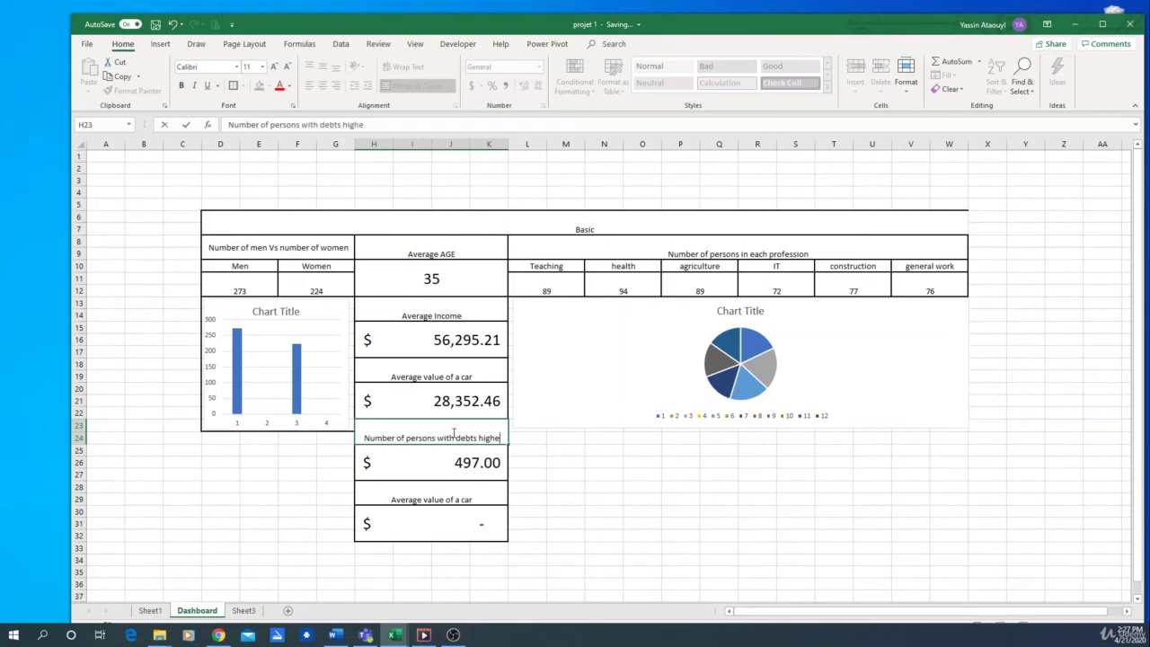
{"action": "type", "text": "r than"}
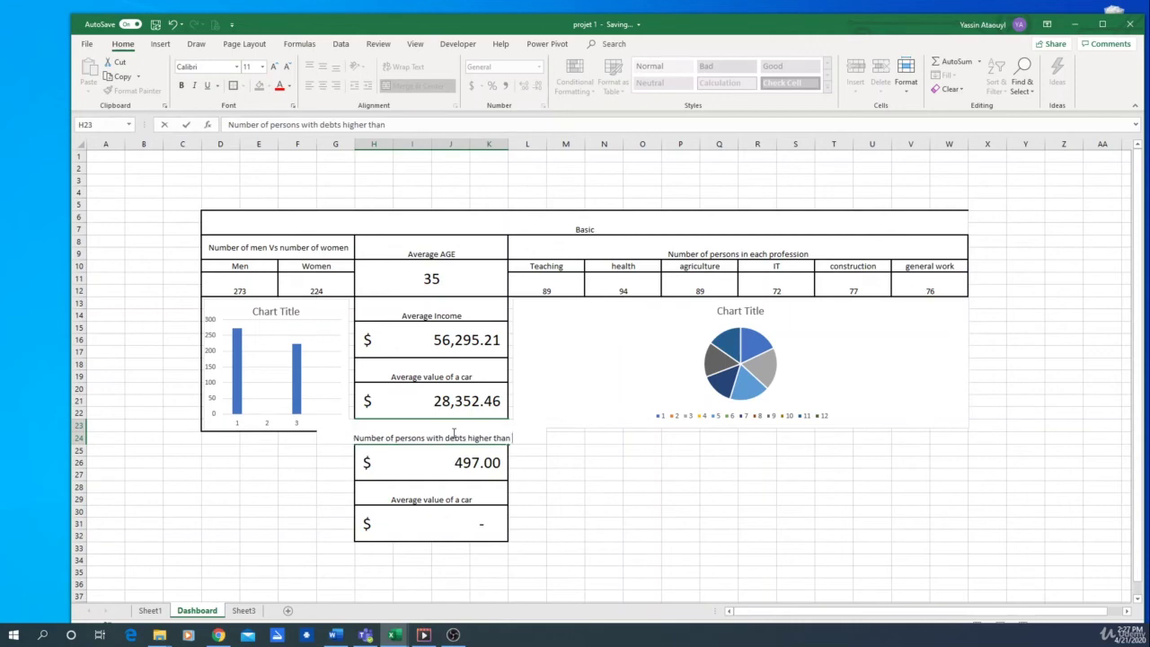
{"action": "type", "text": " X"}
{"action": "key", "text": "Return"}
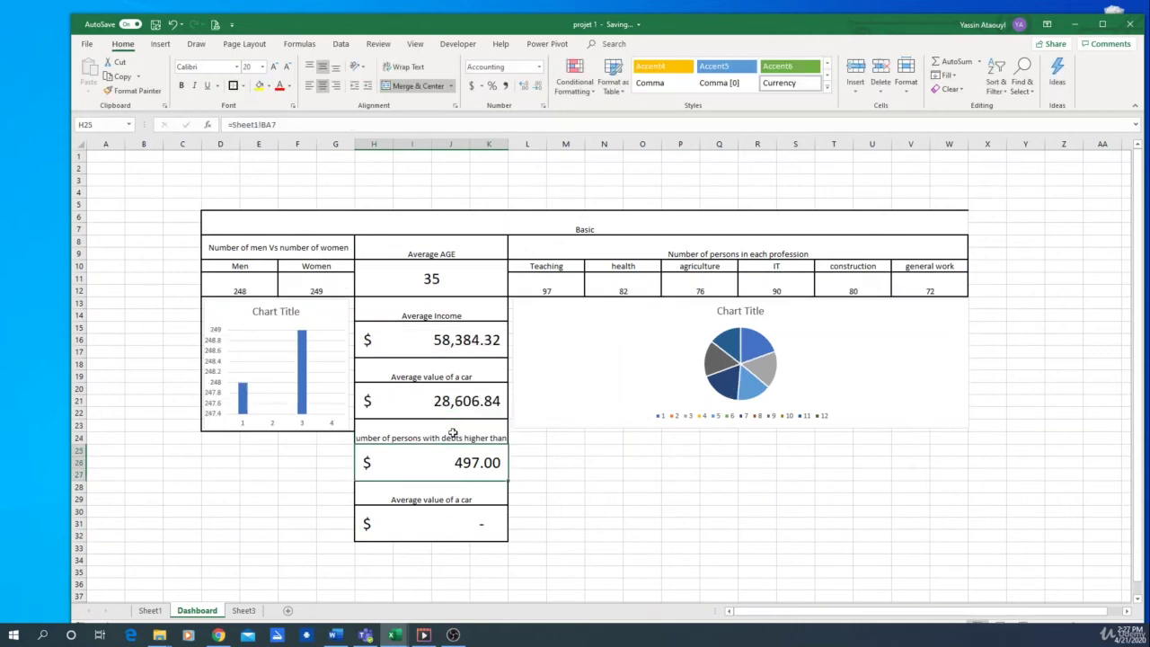
Wrap the text of the debt heading in H23 and make it bold.
{"action": "left_click", "coordinate": [454, 433]}
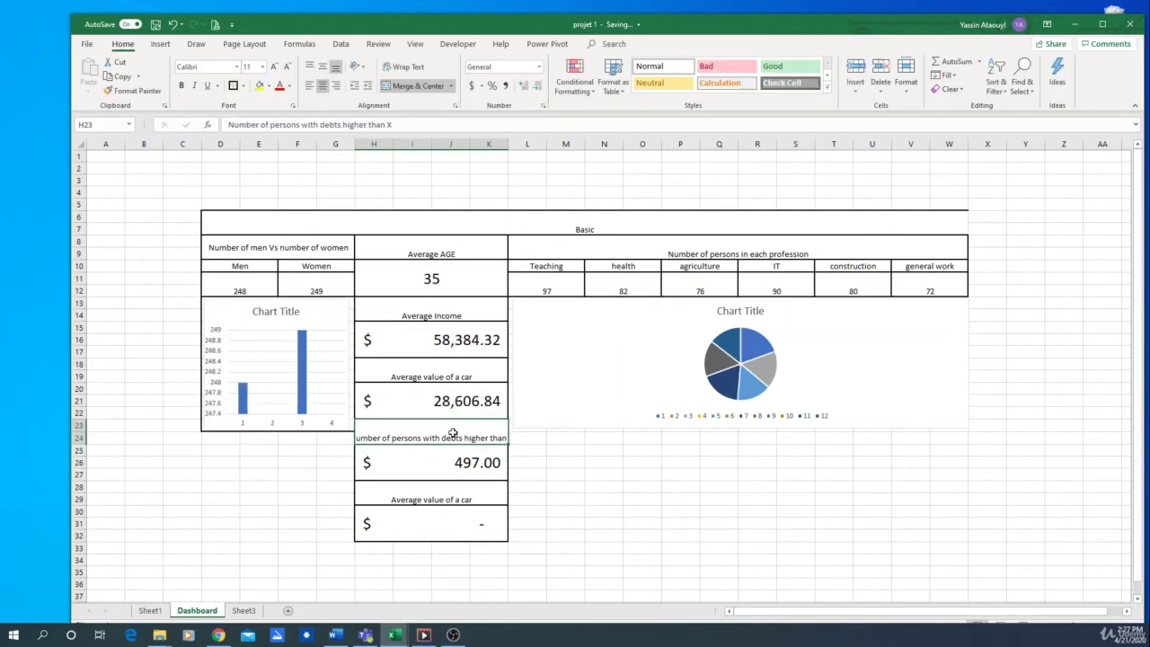
{"action": "left_click", "coordinate": [360, 68]}
{"action": "left_click", "coordinate": [404, 66]}
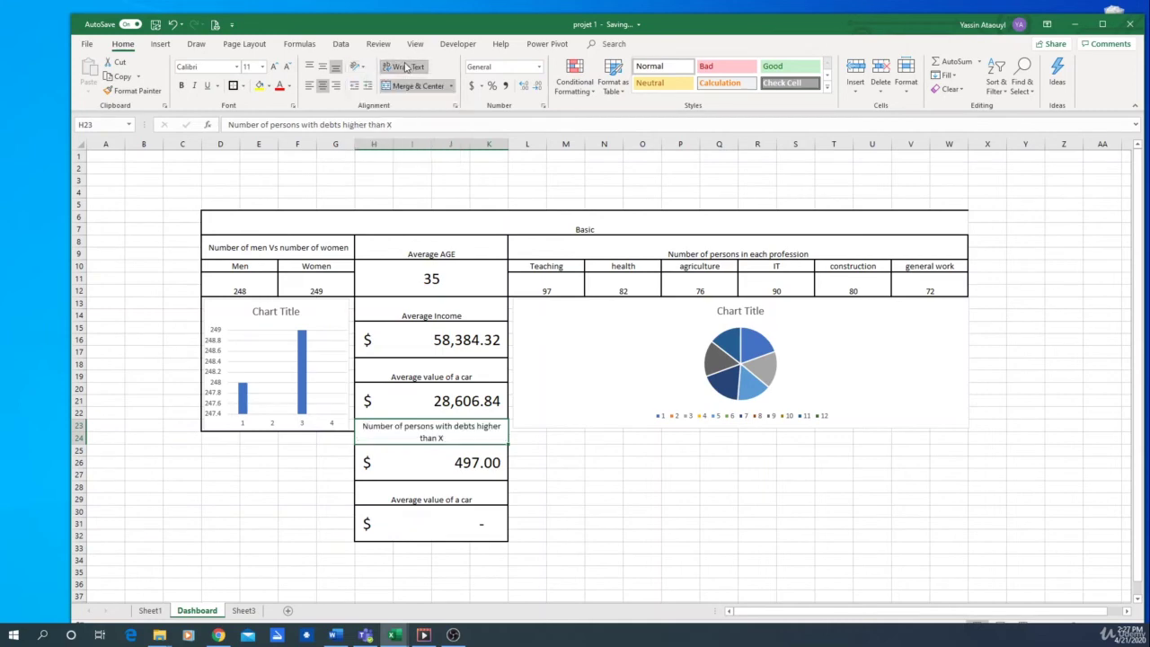
{"action": "left_click", "coordinate": [181, 85]}
Change the number format of the debt count in H25 to General.
{"action": "left_click", "coordinate": [485, 461]}
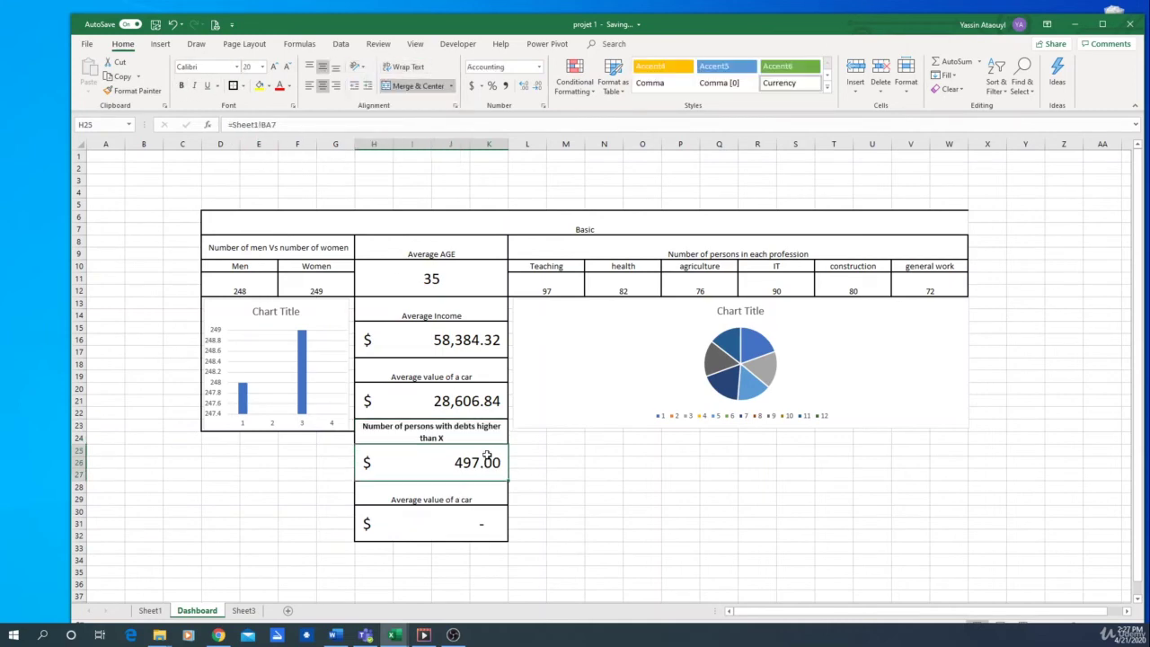
{"action": "left_click", "coordinate": [542, 70]}
{"action": "left_click", "coordinate": [514, 84]}
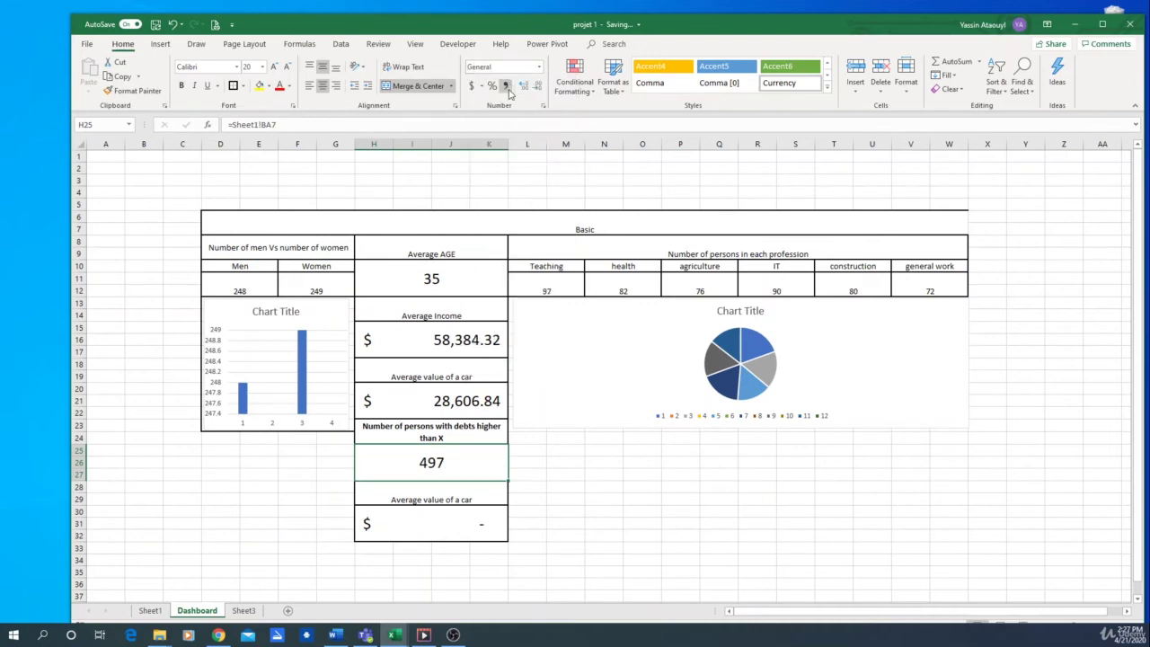
{"action": "left_click", "coordinate": [541, 476]}
Replace the heading in H28 with "The number of persons having less than a certain amount on theire mortgage" and wrap its text.
{"action": "left_click", "coordinate": [432, 501]}
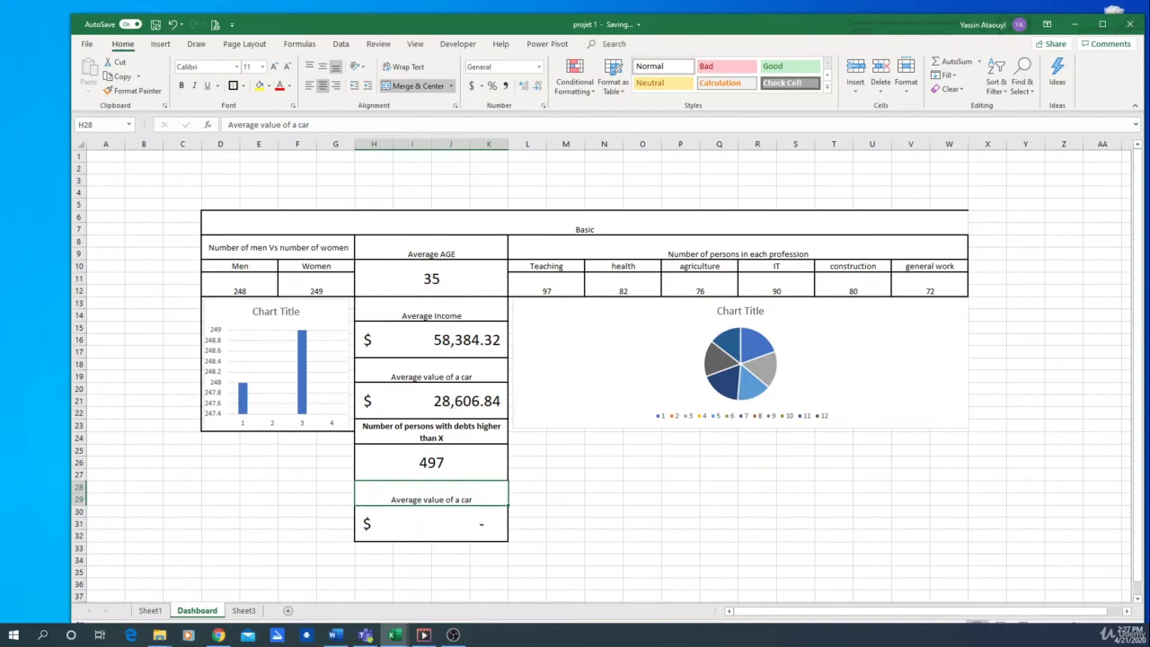
{"action": "key", "text": "alt+Tab"}
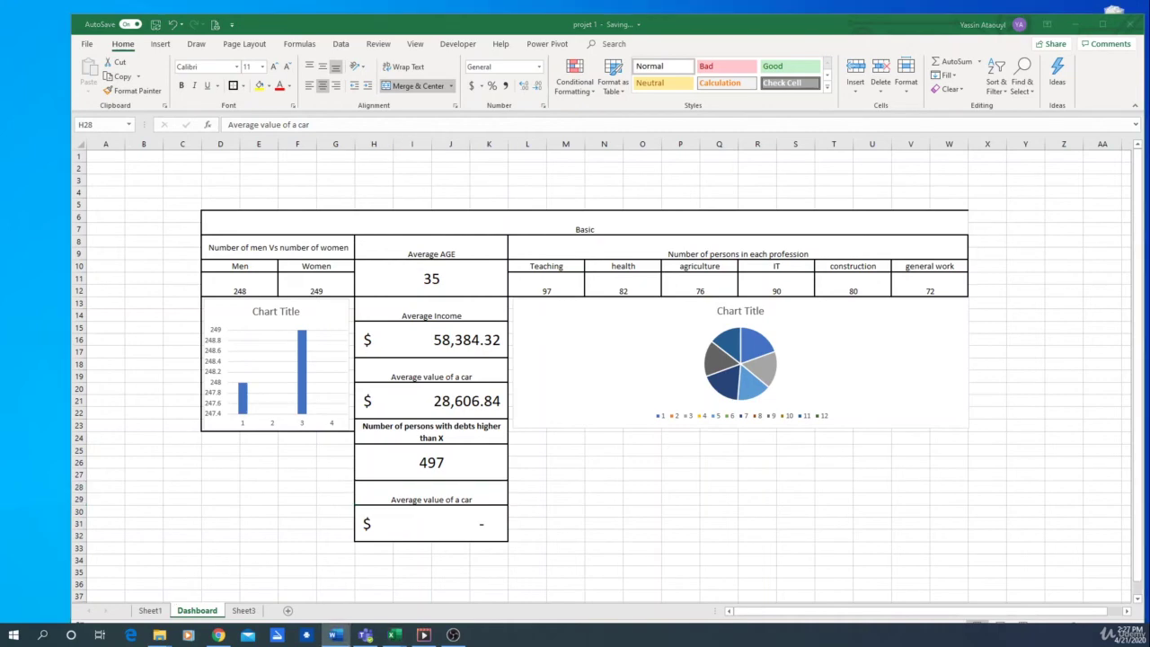
{"action": "left_click", "coordinate": [431, 493]}
{"action": "type", "text": "Th"}
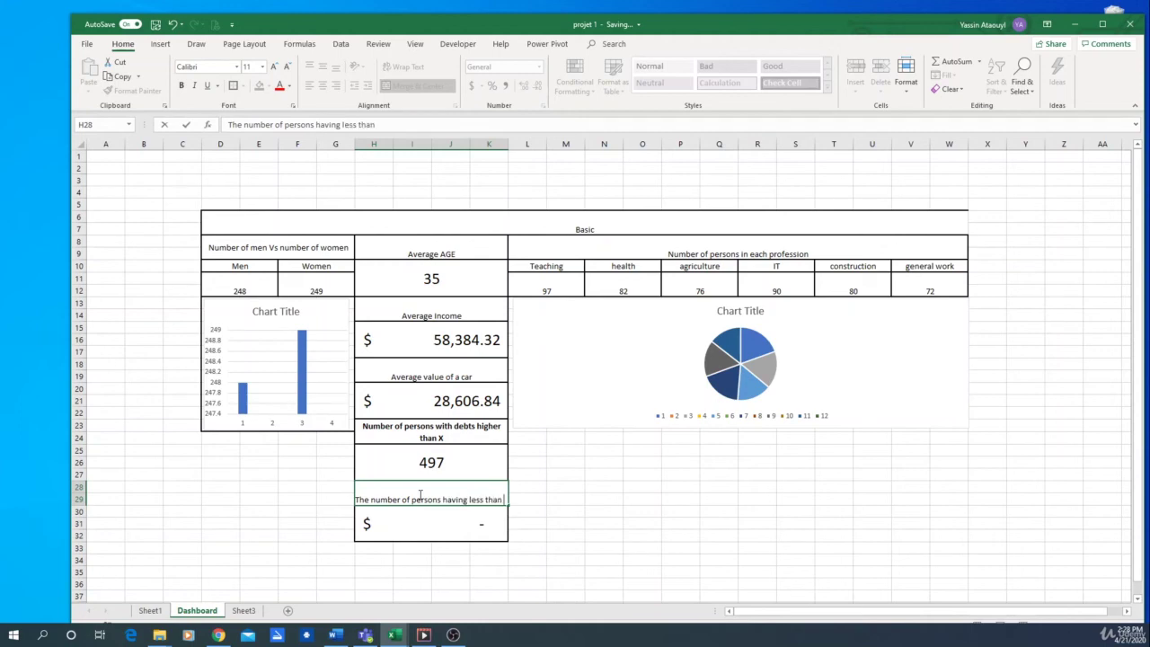
{"action": "type", "text": "a certain amo"}
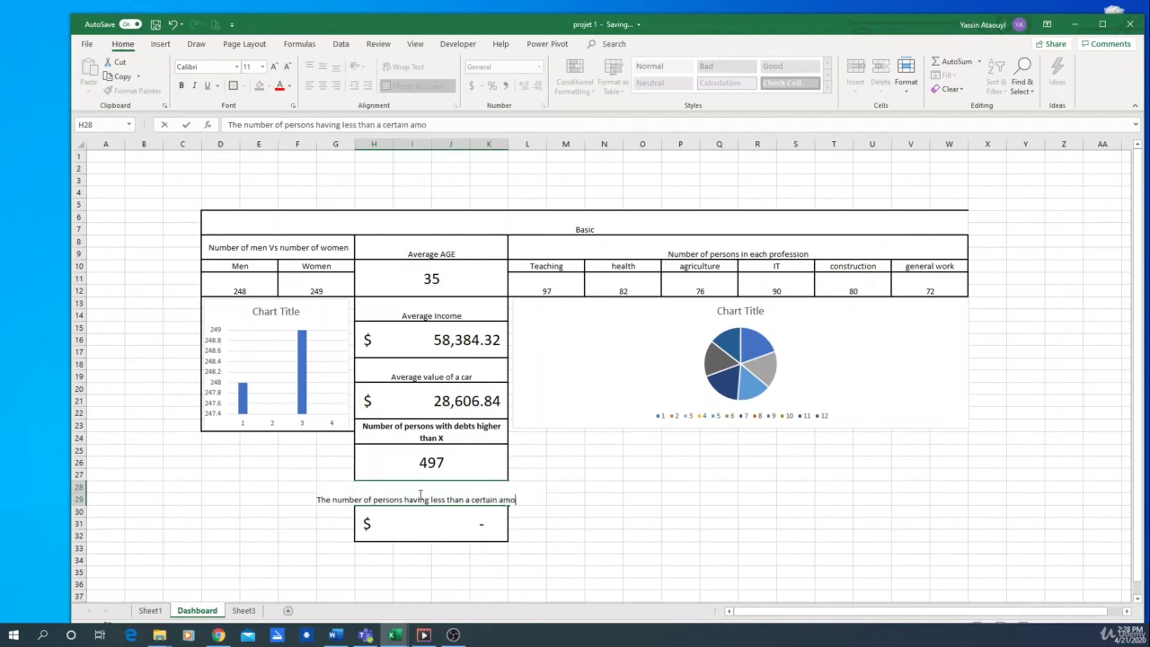
{"action": "type", "text": "unt on theire mortgage"}
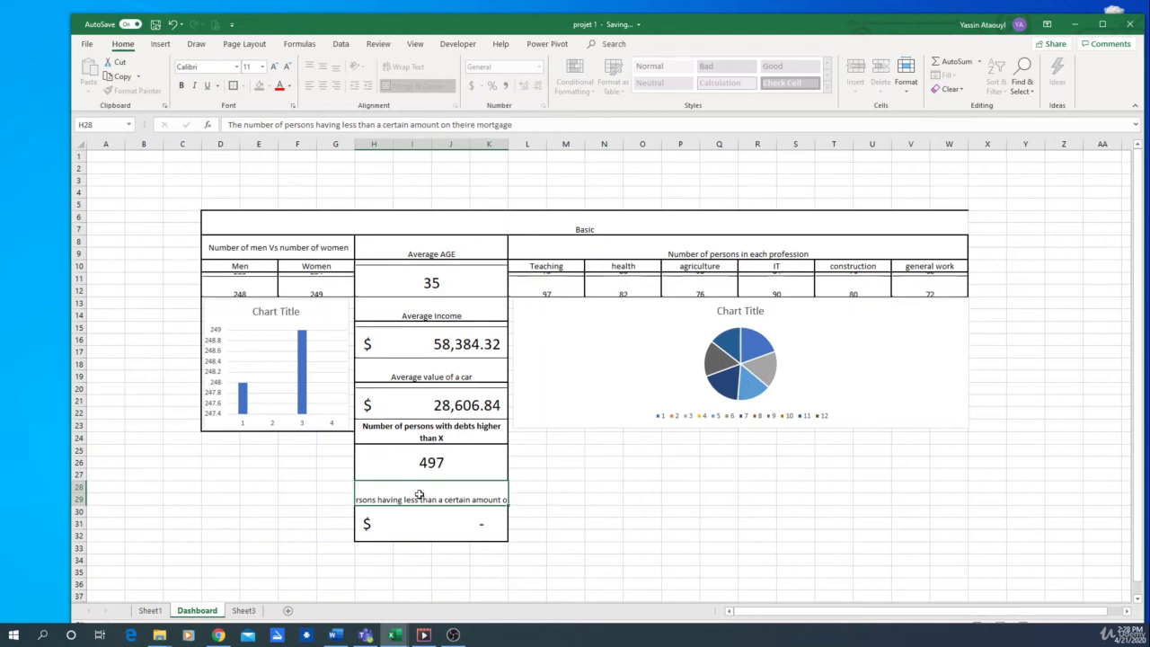
{"action": "key", "text": "Return"}
{"action": "left_click", "coordinate": [420, 496]}
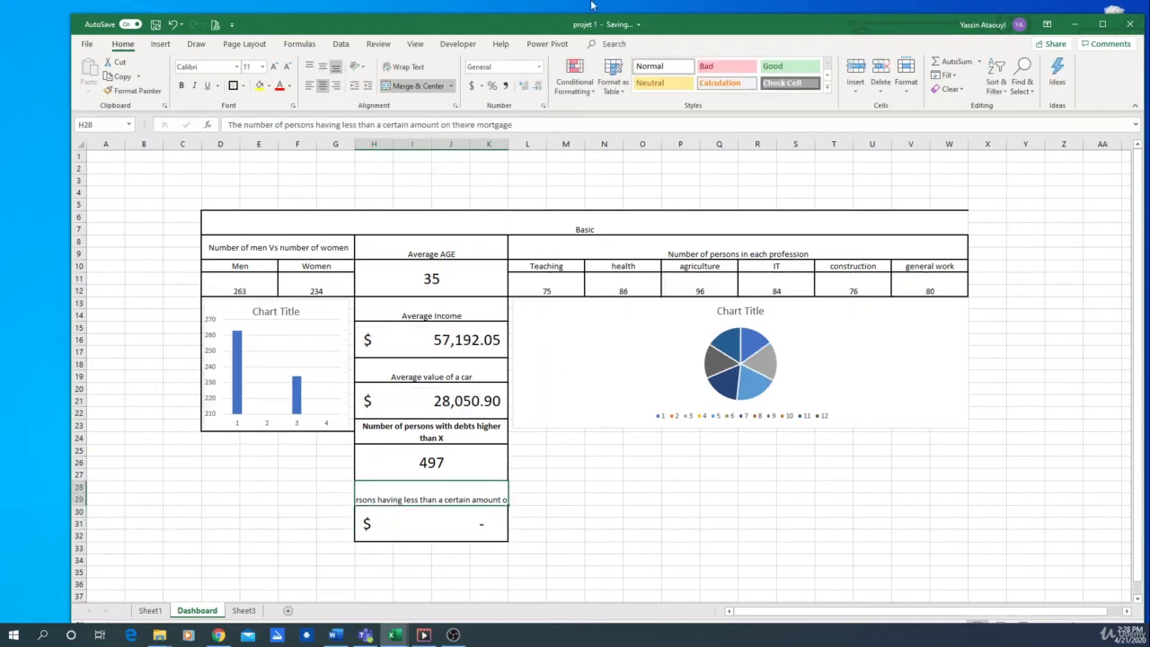
{"action": "left_click", "coordinate": [404, 66]}
Link the value in H30 to the mortgage count cell BE8 on Sheet1.
{"action": "left_click", "coordinate": [403, 523]}
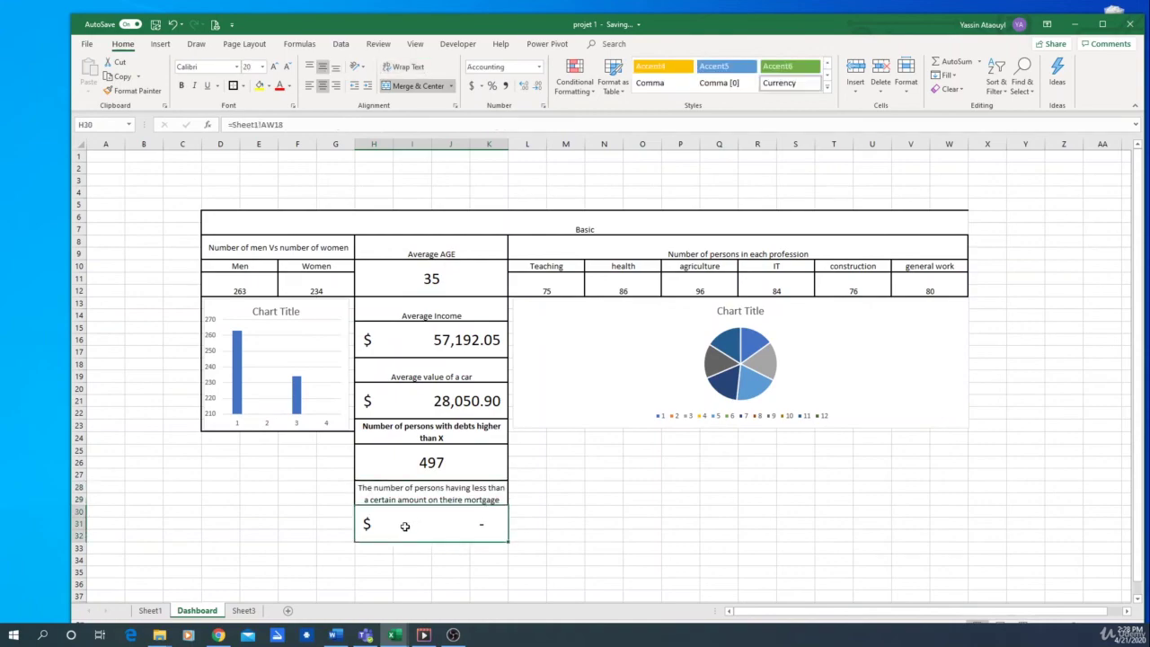
{"action": "double_click", "coordinate": [410, 524]}
{"action": "key", "text": "BackSpace"}
{"action": "key", "text": "BackSpace"}
{"action": "key", "text": "BackSpace"}
{"action": "key", "text": "BackSpace"}
{"action": "left_click", "coordinate": [155, 611]}
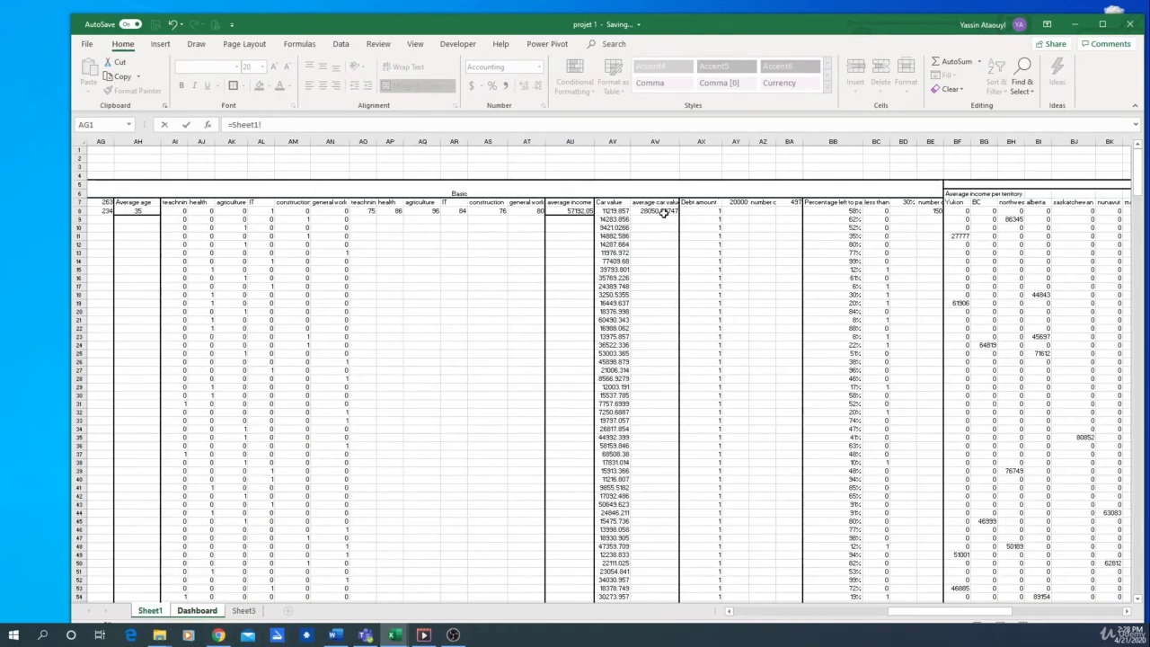
{"action": "left_click", "coordinate": [934, 211]}
{"action": "key", "text": "Return"}
Change the number format of the mortgage count in H30 to General.
{"action": "left_click", "coordinate": [439, 527]}
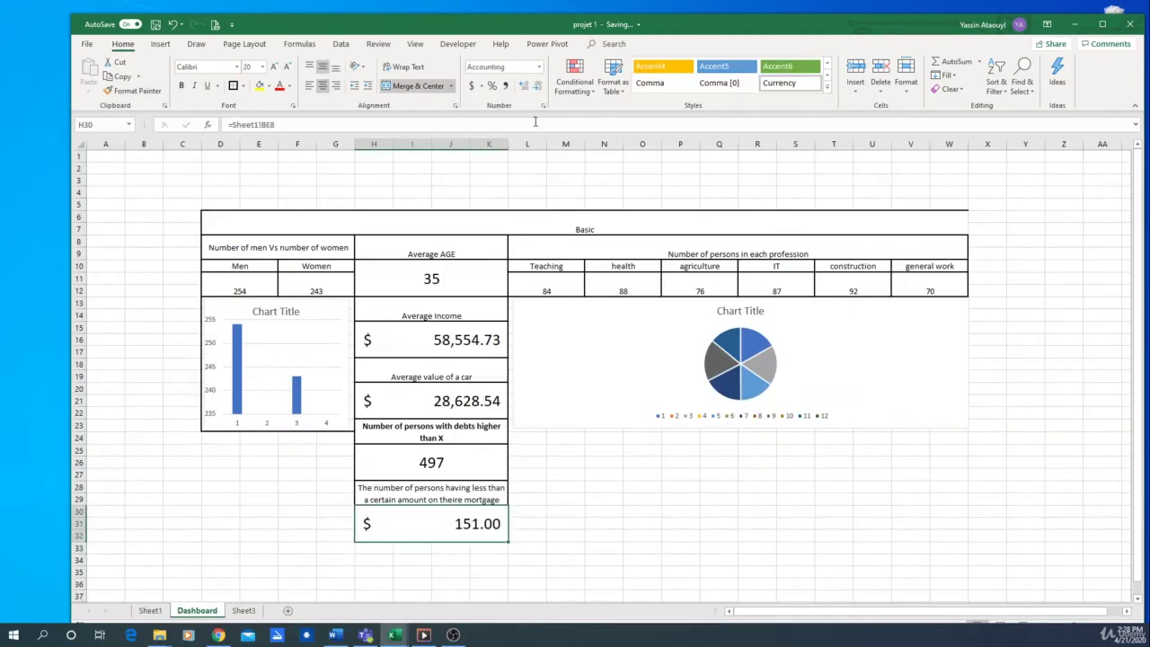
{"action": "left_click", "coordinate": [539, 66]}
{"action": "left_click", "coordinate": [526, 88]}
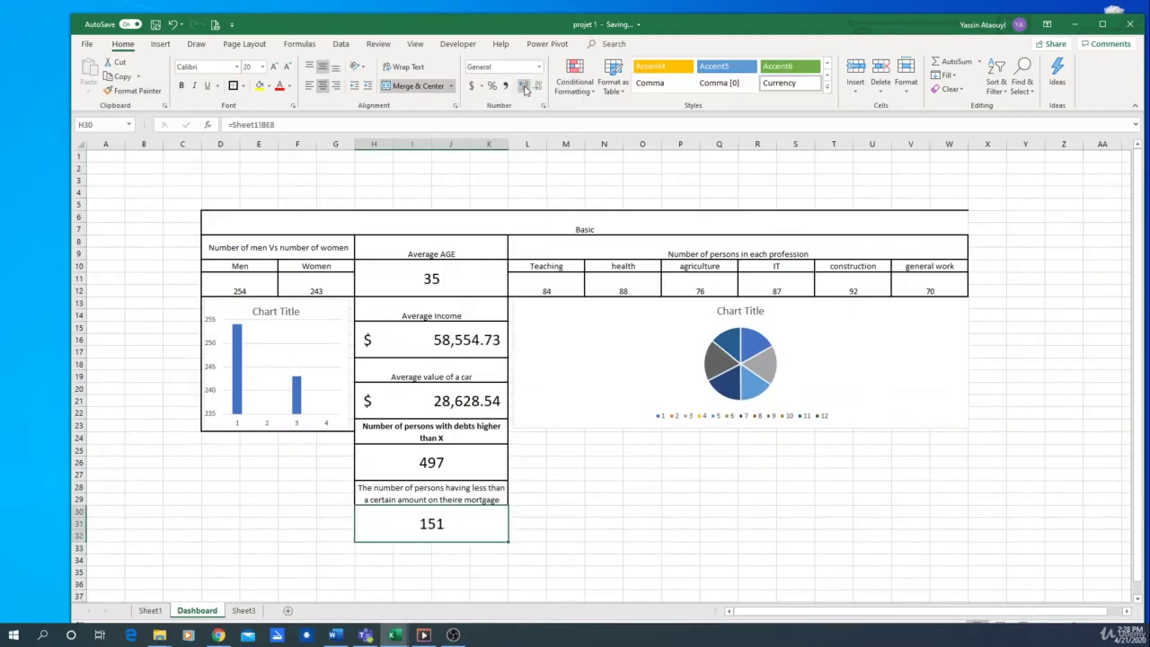
Put an outside border around L13:W32 and stretch the profession pie chart down to row 32 to fill it.
{"action": "left_click", "coordinate": [199, 429]}
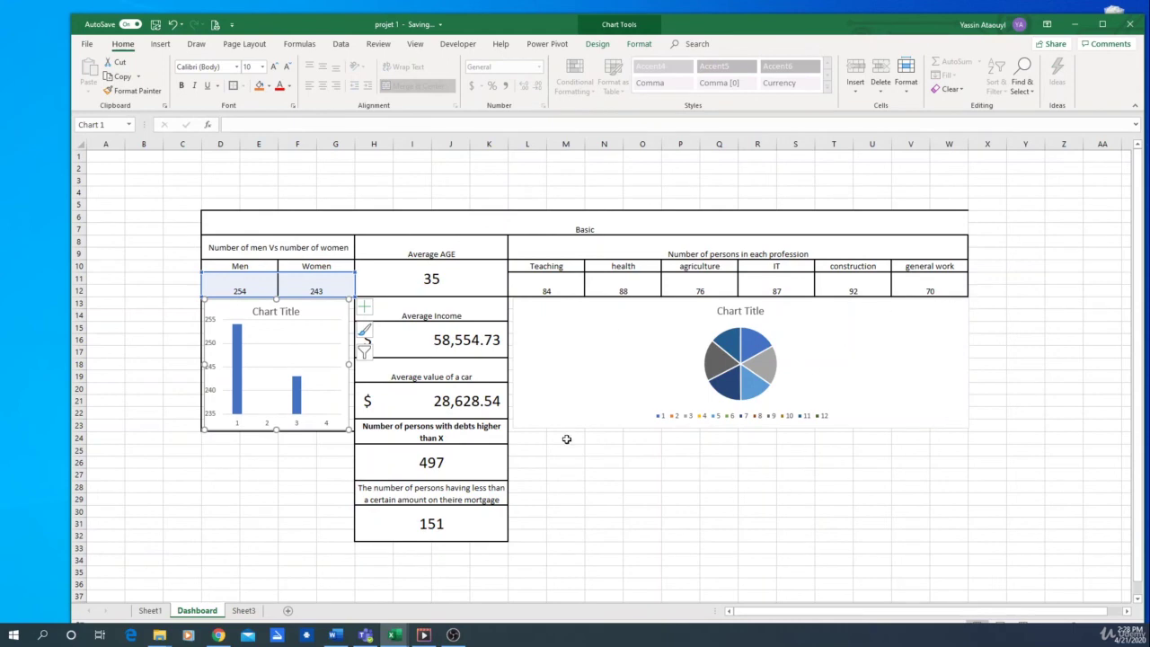
{"action": "left_click_drag", "start_coordinate": [529, 536], "coordinate": [958, 300]}
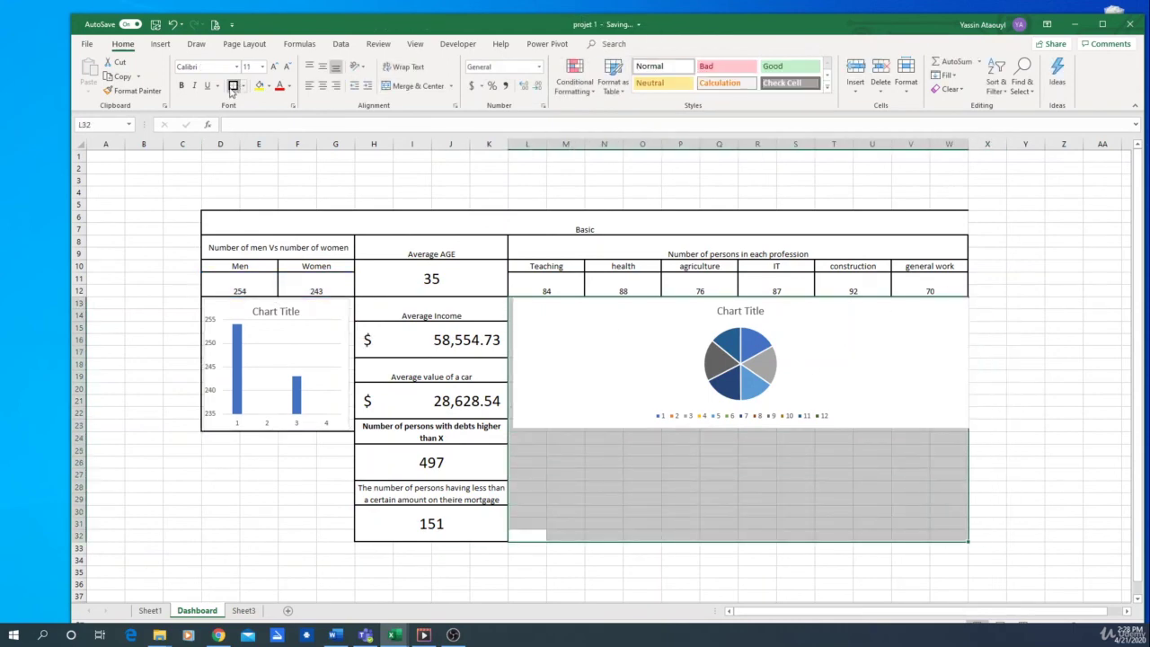
{"action": "left_click", "coordinate": [944, 428]}
{"action": "left_click_drag", "start_coordinate": [968, 429], "coordinate": [963, 537]}
{"action": "left_click", "coordinate": [1031, 500]}
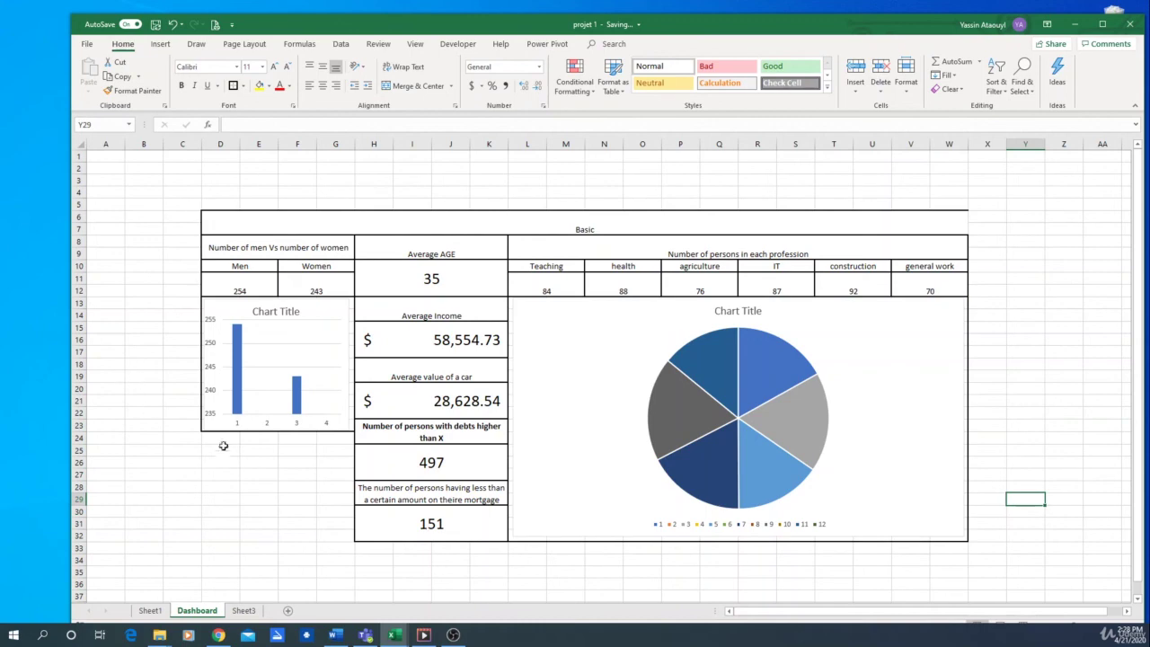
Delete the pie chart below the profession counts.
{"action": "left_click", "coordinate": [206, 426]}
{"action": "left_click", "coordinate": [815, 420]}
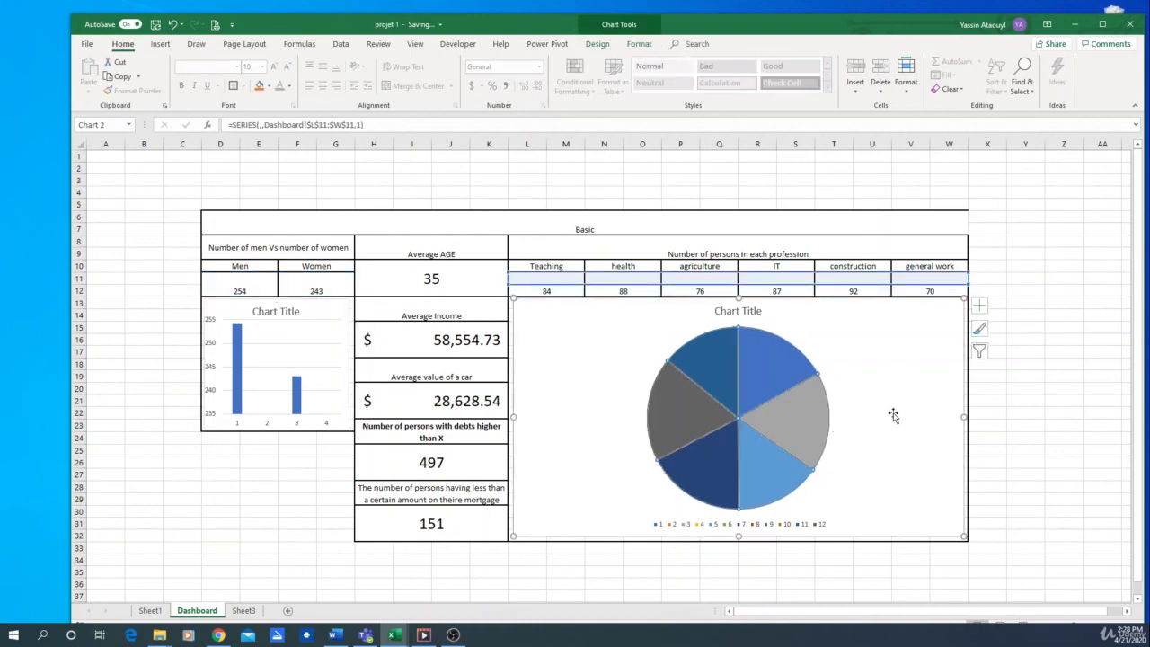
{"action": "key", "text": "Delete"}
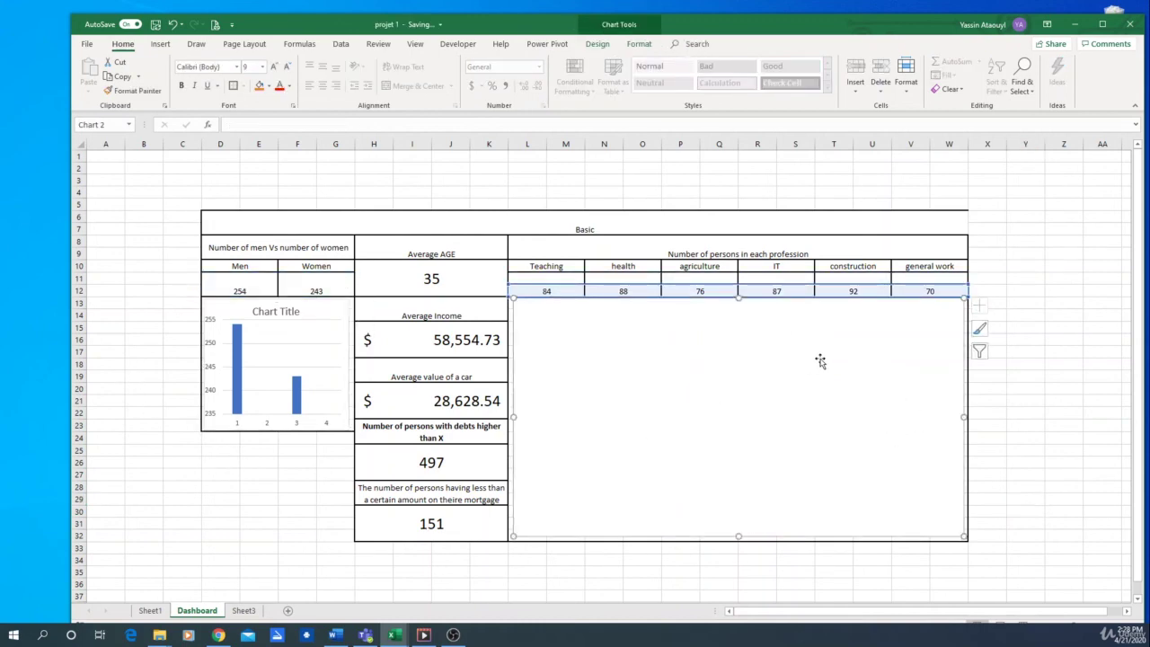
{"action": "key", "text": "Delete"}
Insert a clustered column chart of the profession counts in L11:W12 and fit it to the bordered area L13:W32.
{"action": "left_click_drag", "start_coordinate": [546, 286], "coordinate": [909, 285]}
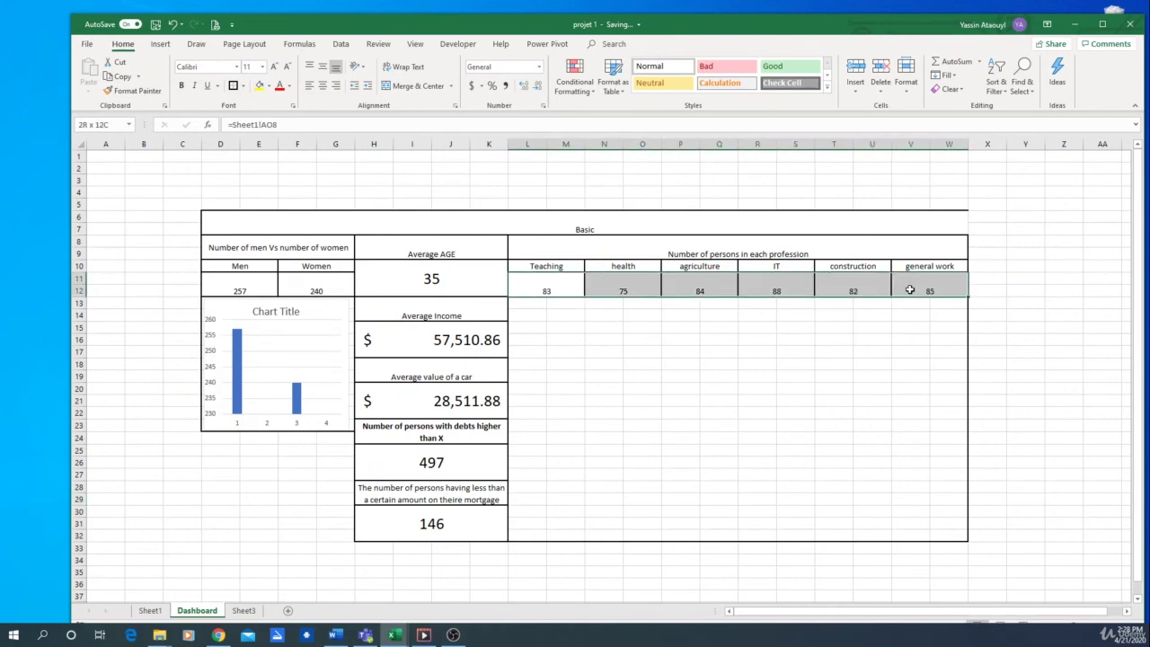
{"action": "left_click", "coordinate": [160, 44]}
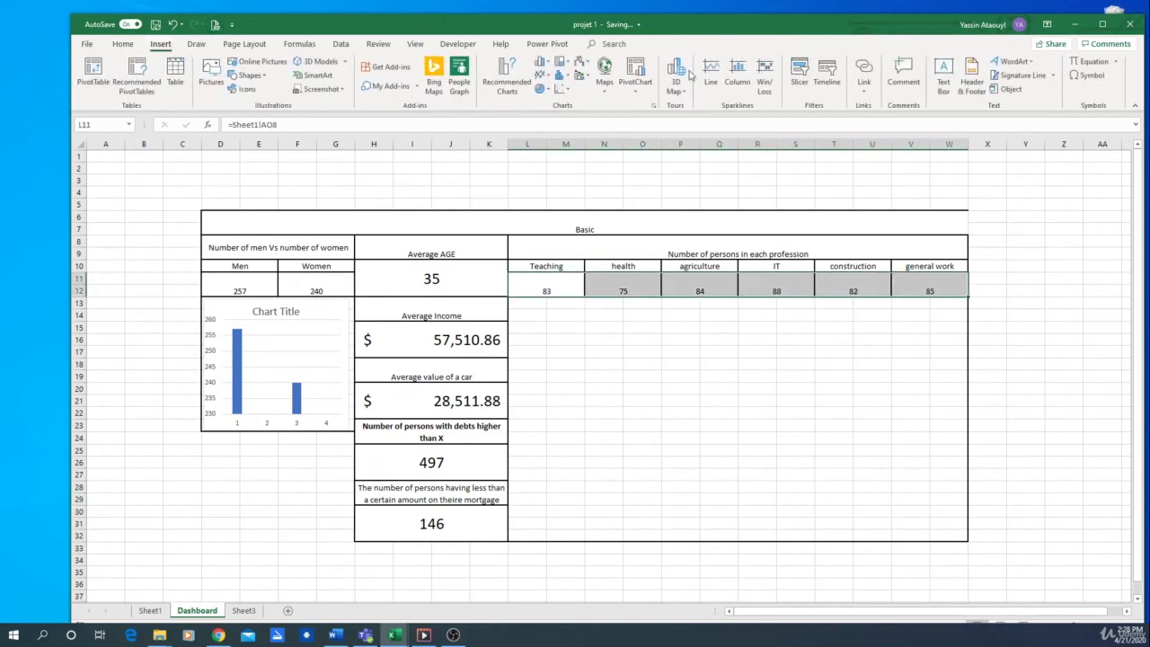
{"action": "left_click", "coordinate": [506, 79]}
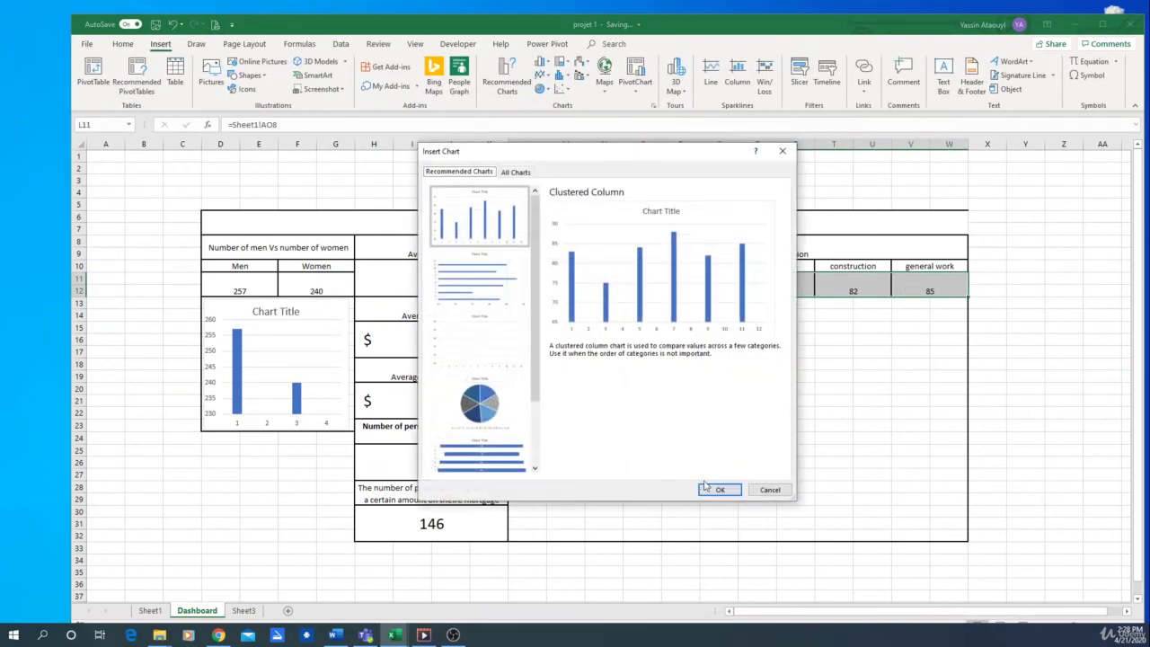
{"action": "left_click", "coordinate": [718, 488]}
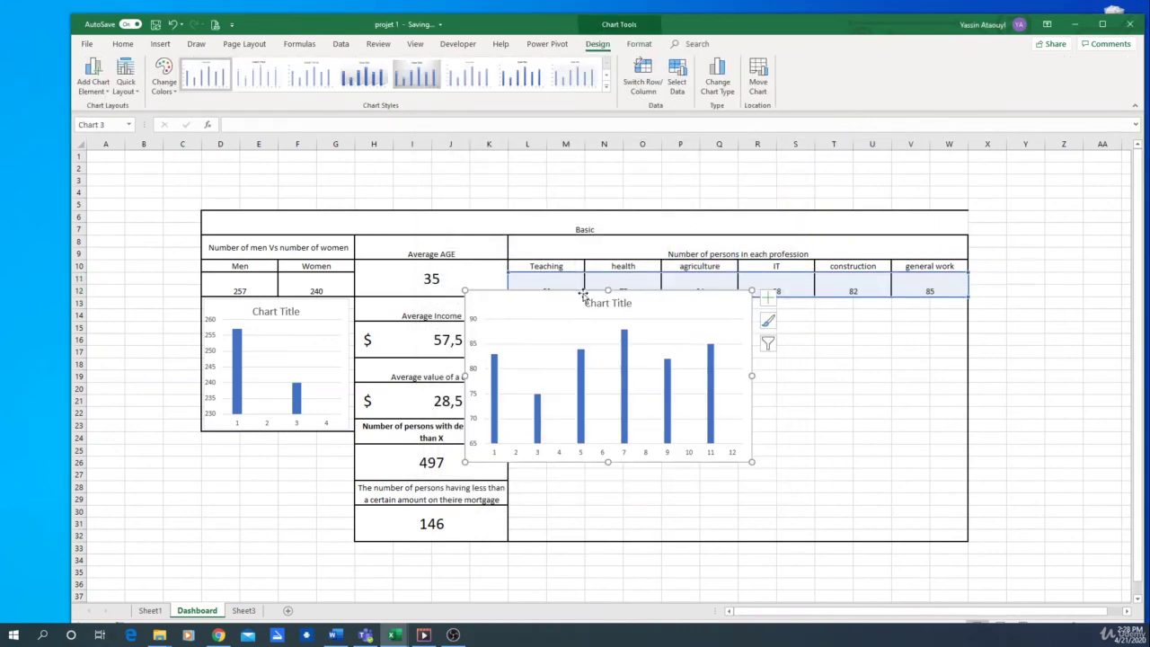
{"action": "left_click_drag", "start_coordinate": [529, 305], "coordinate": [564, 314]}
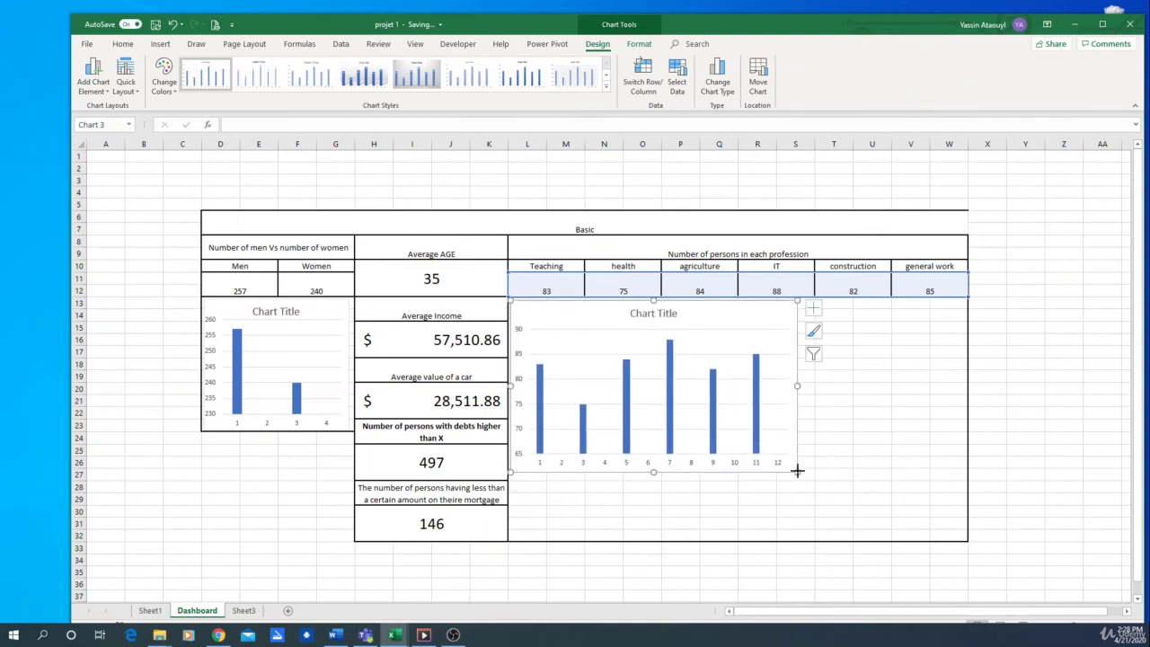
{"action": "left_click_drag", "start_coordinate": [796, 470], "coordinate": [969, 537]}
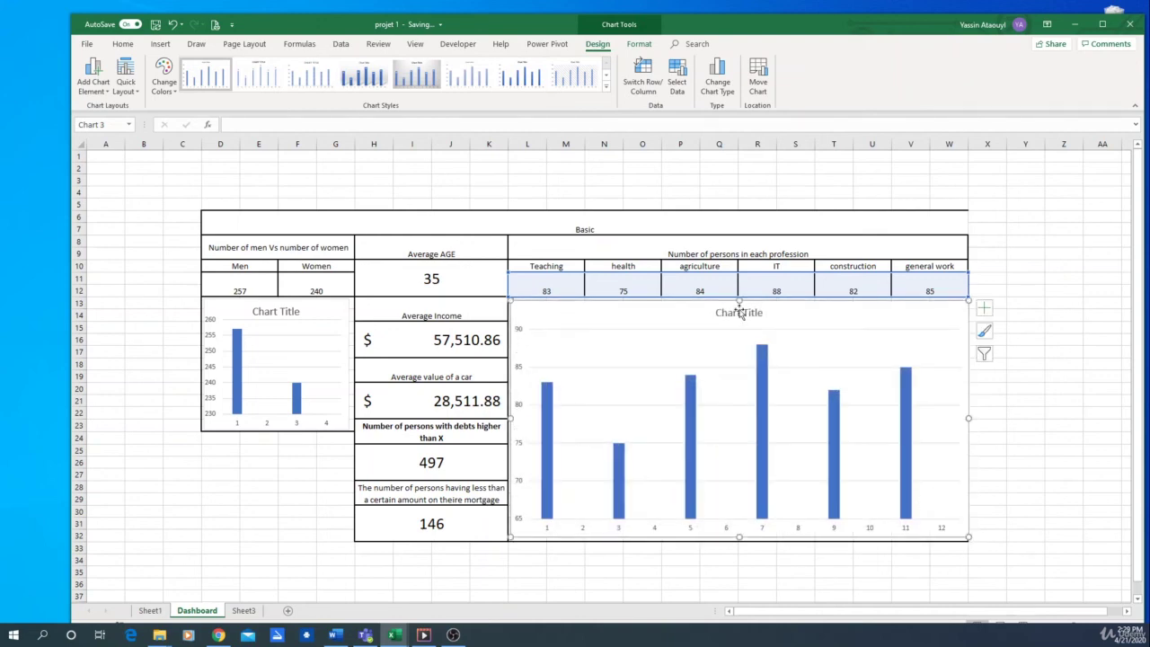
Apply the grey gradient chart style with data labels inside the columns to the profession column chart.
{"action": "left_click", "coordinate": [416, 76]}
{"action": "left_click", "coordinate": [1064, 474]}
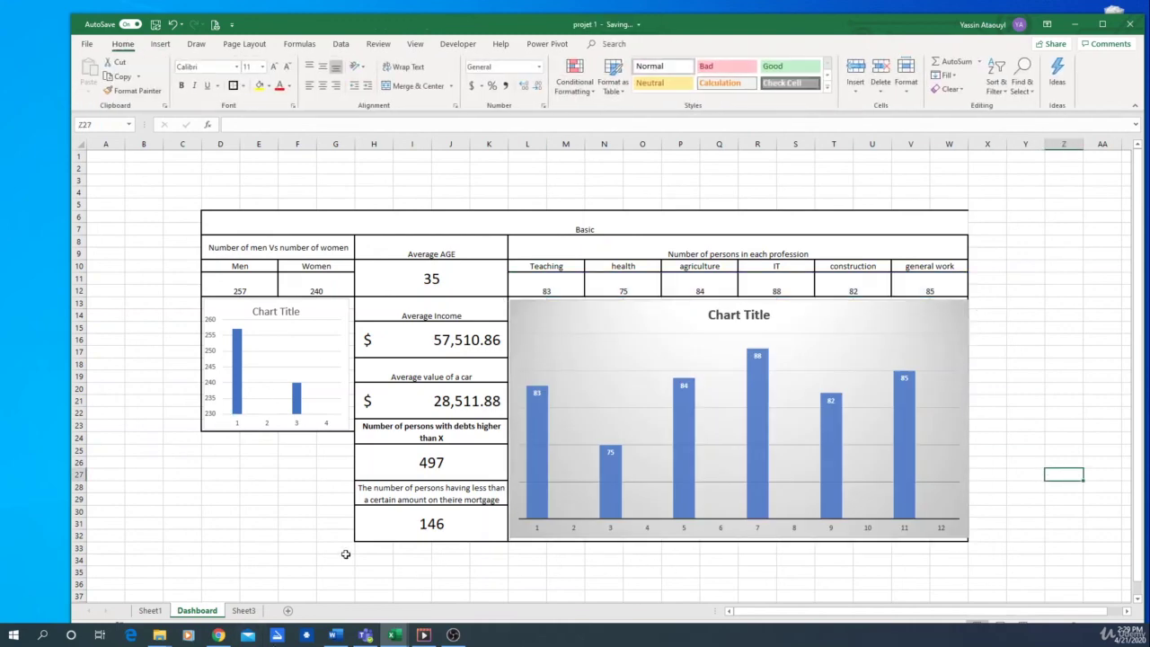
Merge and center D13:G32 behind the gender chart and put an outside border around it.
{"action": "left_click", "coordinate": [225, 447]}
{"action": "left_click", "coordinate": [198, 300]}
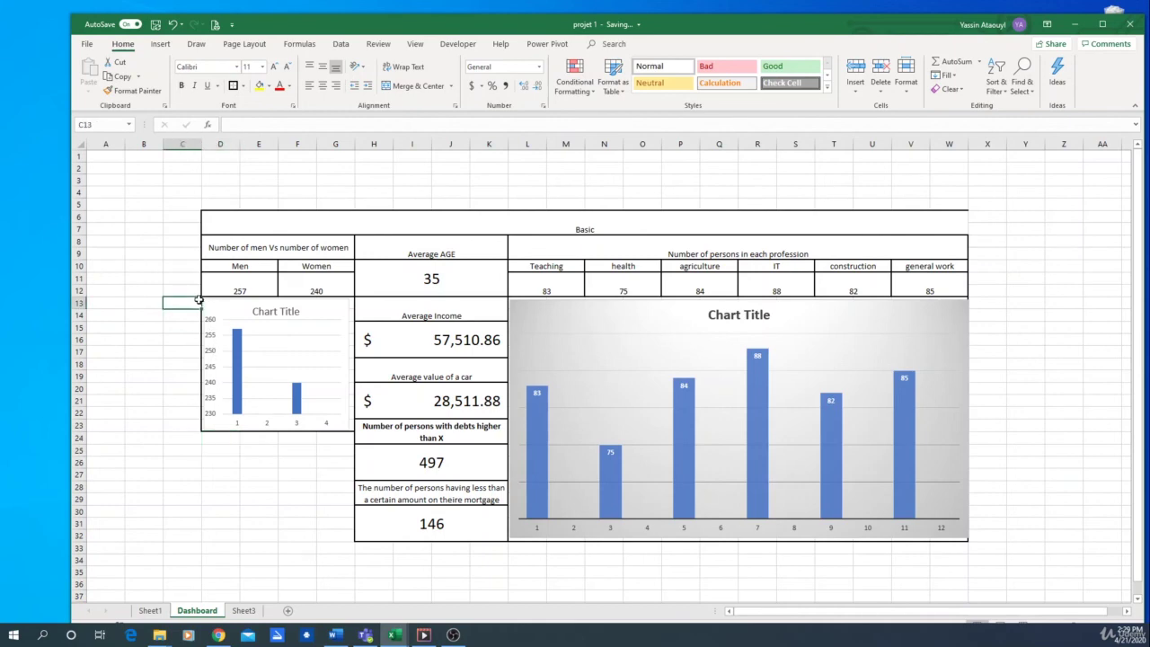
{"action": "left_click_drag", "start_coordinate": [199, 300], "coordinate": [346, 548]}
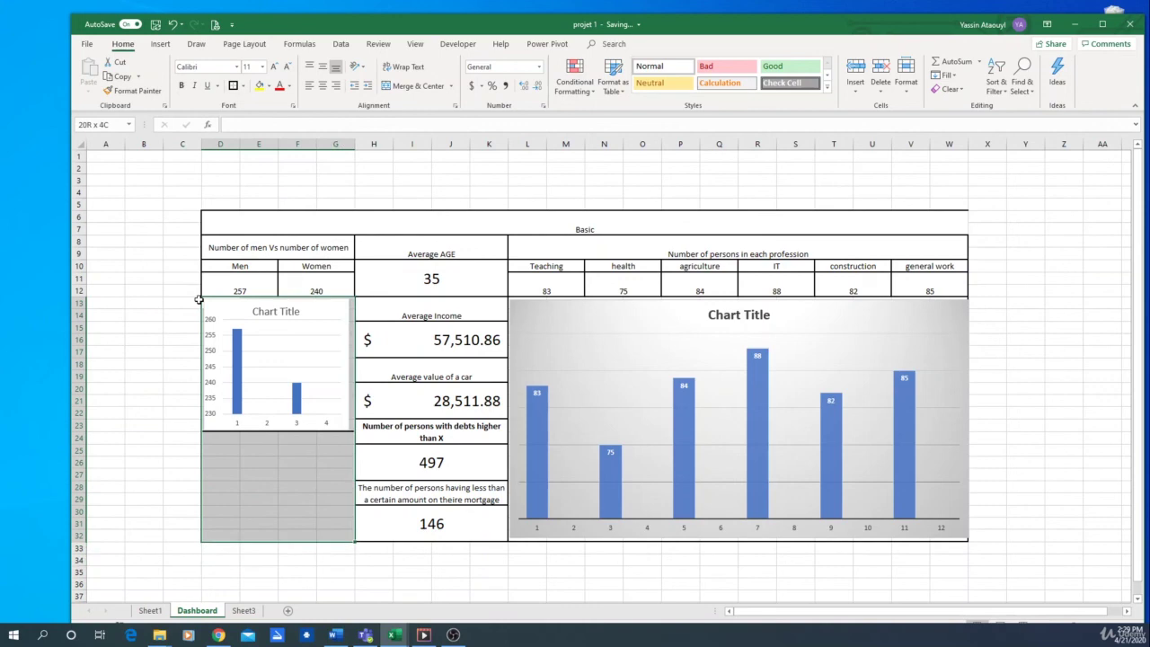
{"action": "left_click", "coordinate": [415, 85]}
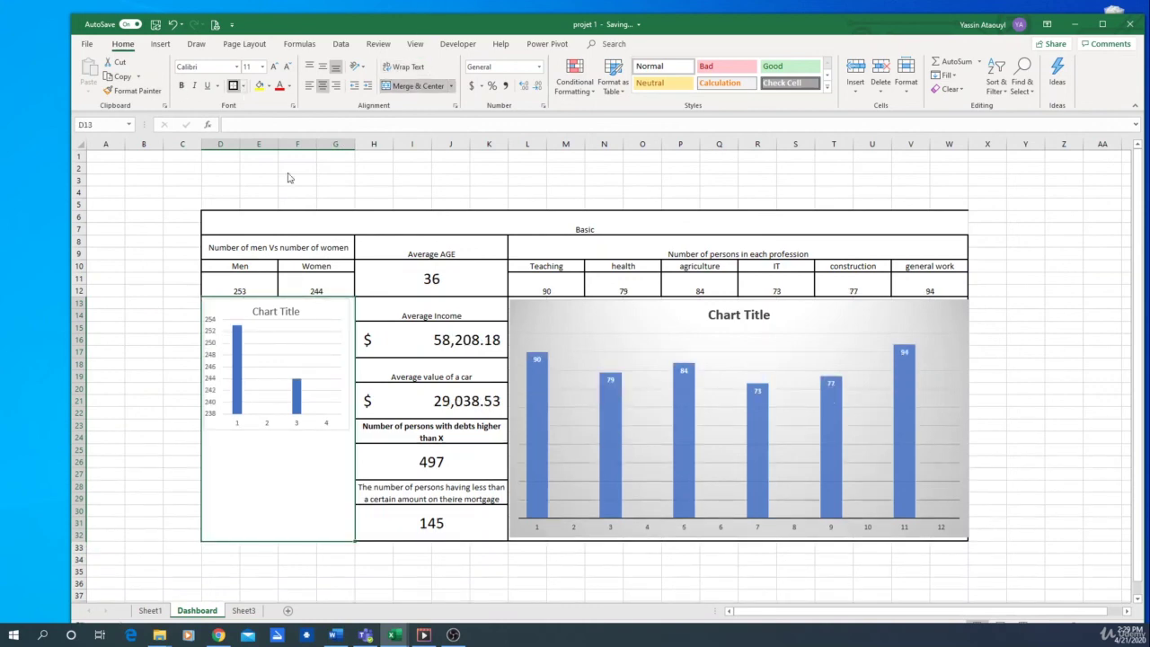
Stretch the men versus women column chart down to row 32 to fill its bordered area.
{"action": "left_click", "coordinate": [341, 431]}
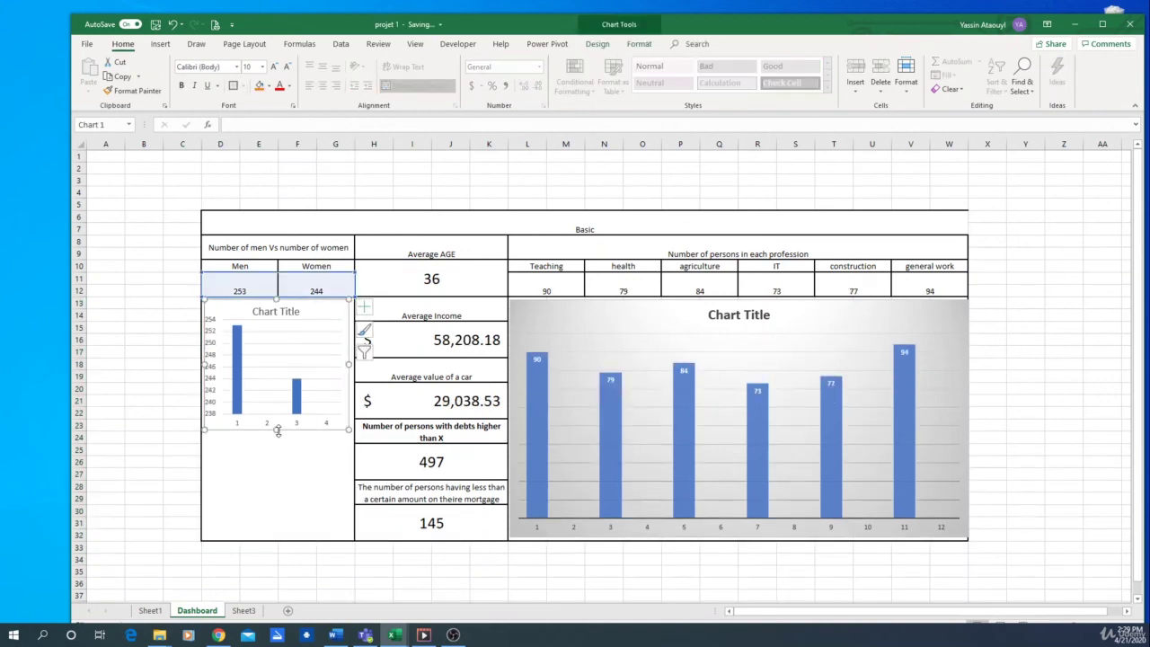
{"action": "left_click_drag", "start_coordinate": [276, 430], "coordinate": [271, 534]}
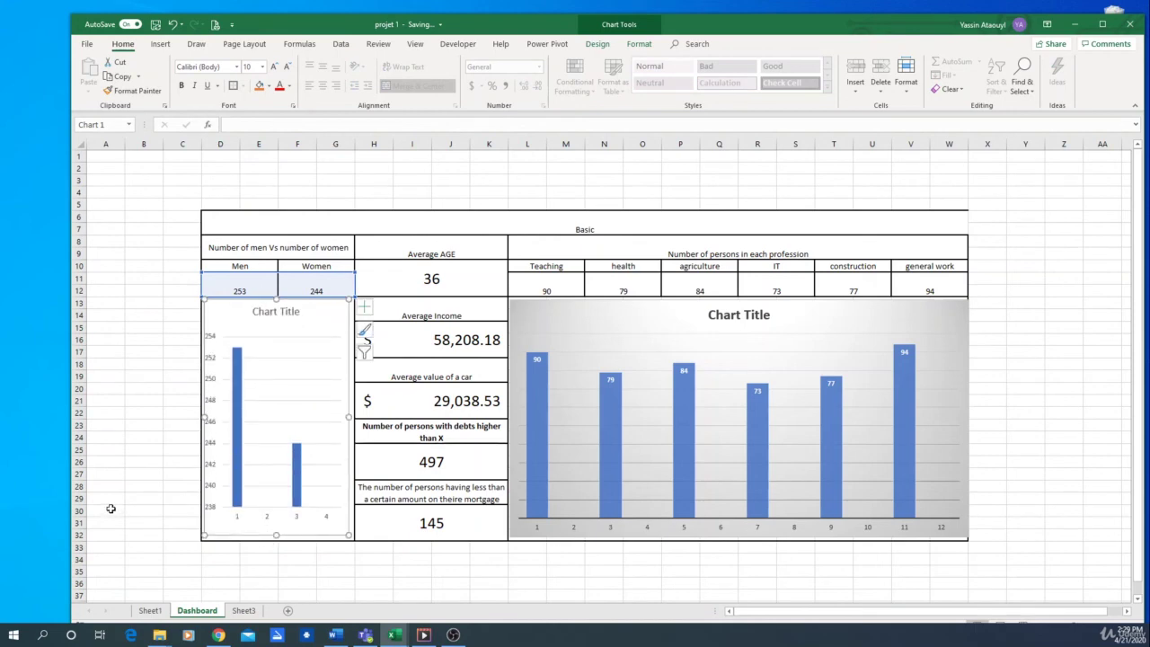
{"action": "left_click", "coordinate": [110, 508]}
Put an outside border around the whole Basic section, D6:W32.
{"action": "left_click", "coordinate": [1082, 428]}
{"action": "key", "text": "F2"}
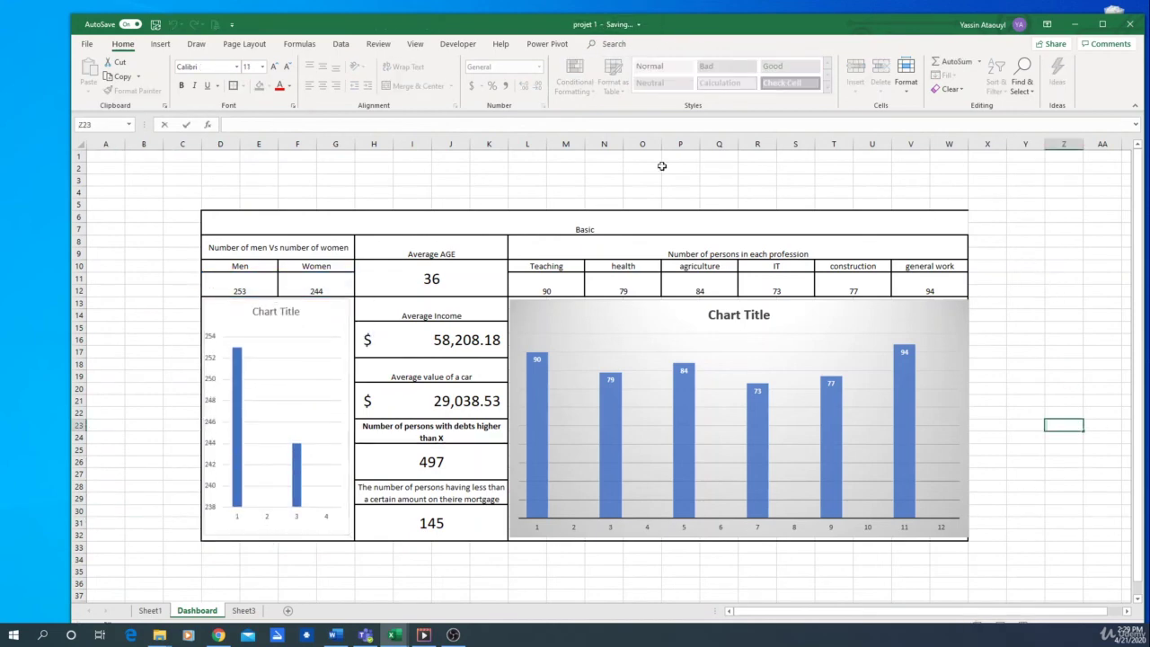
{"action": "left_click", "coordinate": [384, 221]}
{"action": "key", "text": "ctrl+a"}
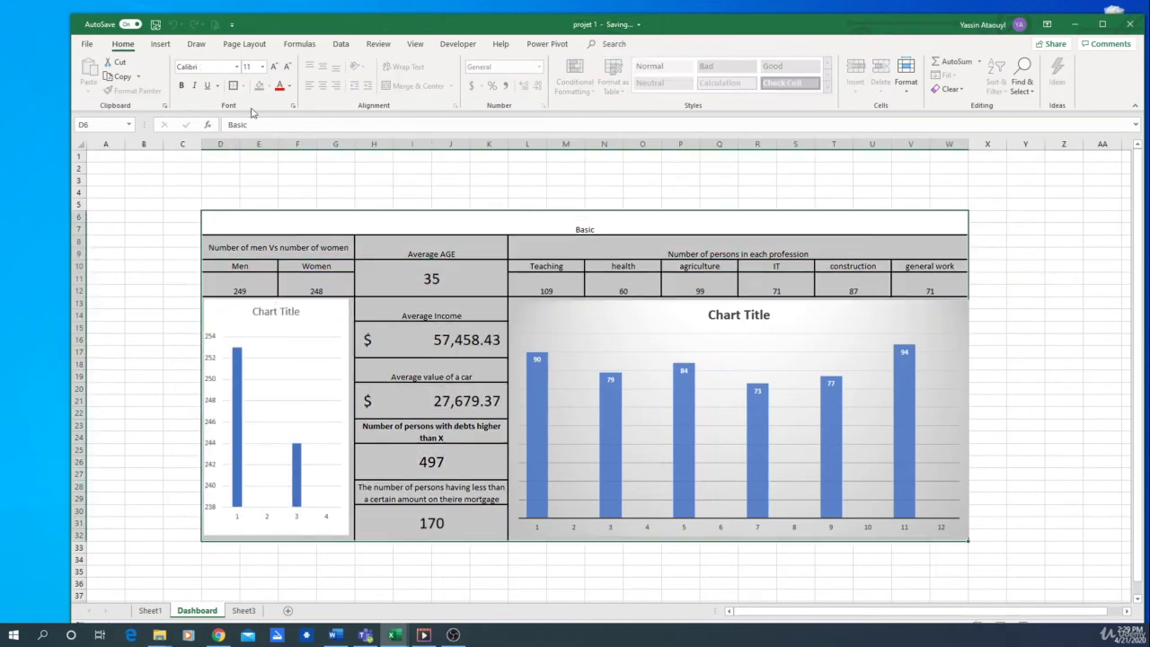
{"action": "left_click", "coordinate": [1090, 327]}
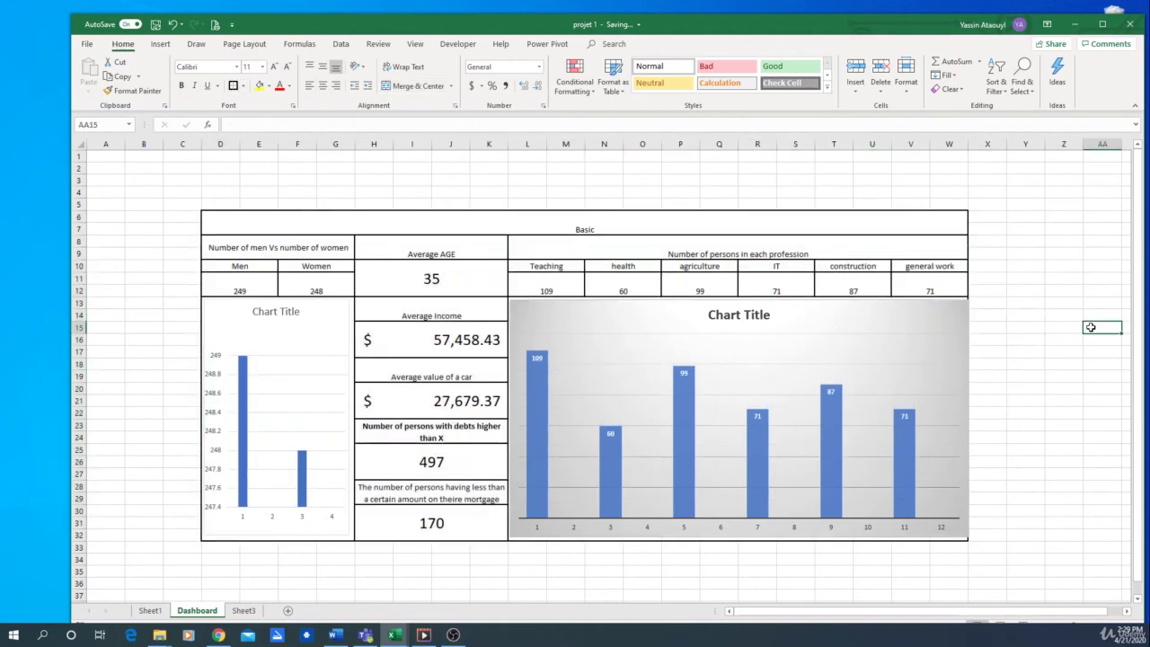